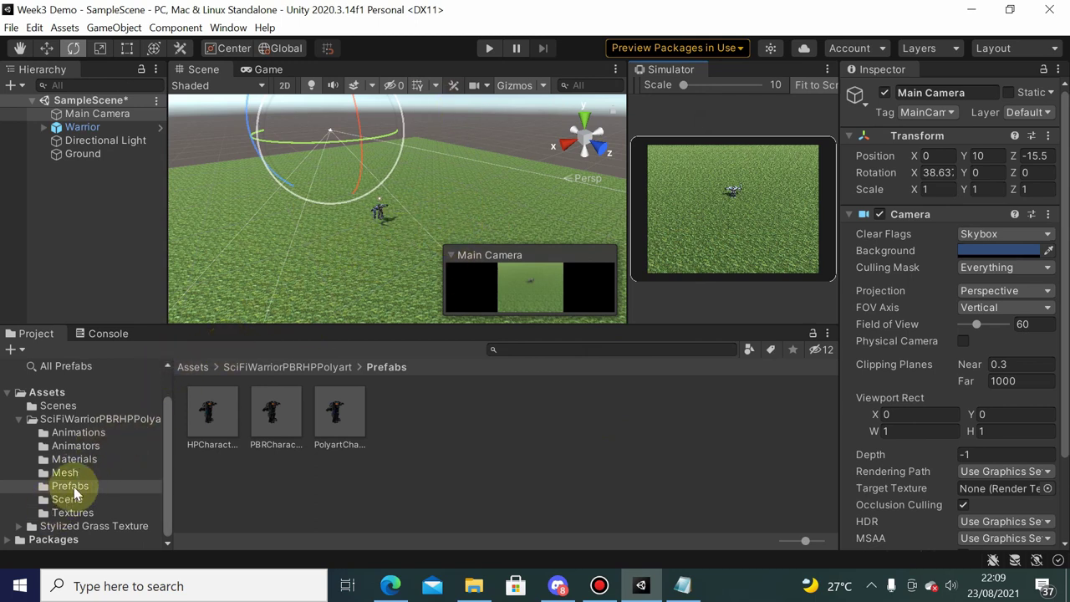
- Select Warrior and open the SciFiWarrior controller from the Animators folder in the Animator window
{"action": "left_click", "coordinate": [92, 445]}
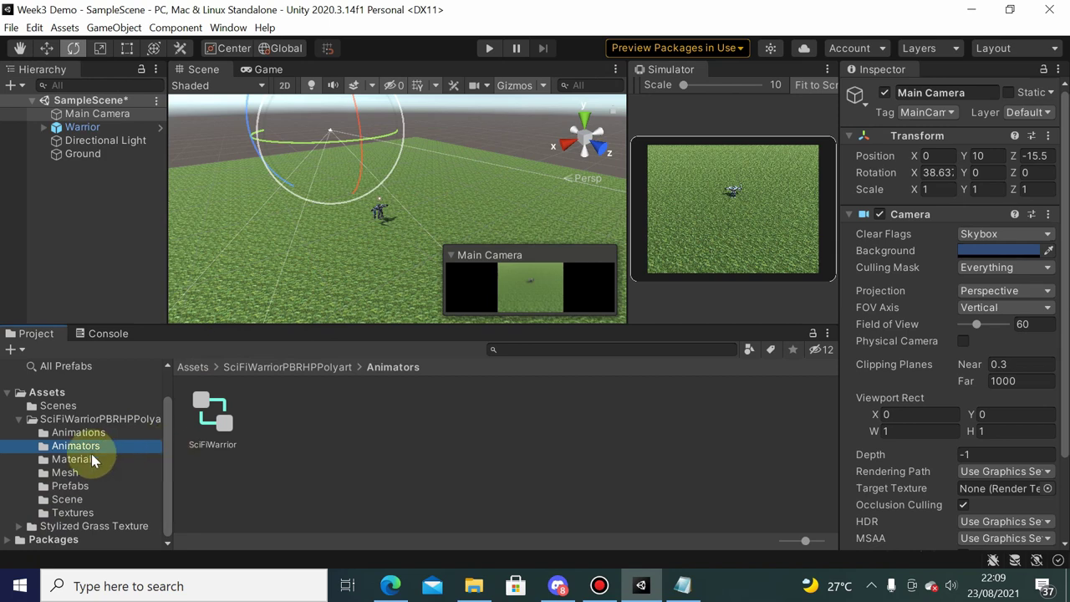
{"action": "left_click", "coordinate": [134, 128]}
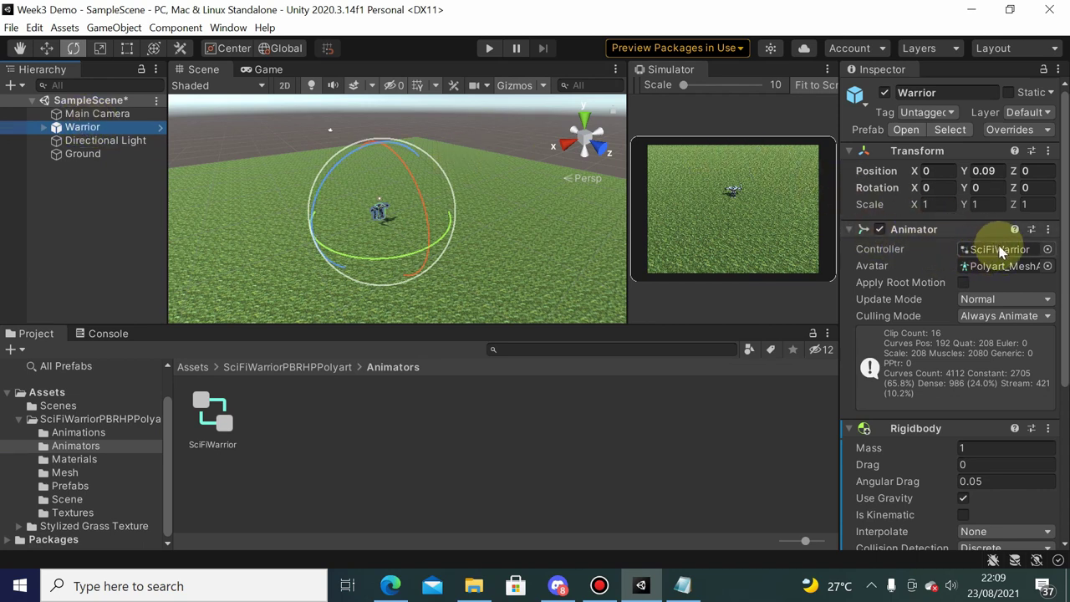
{"action": "double_click", "coordinate": [995, 249]}
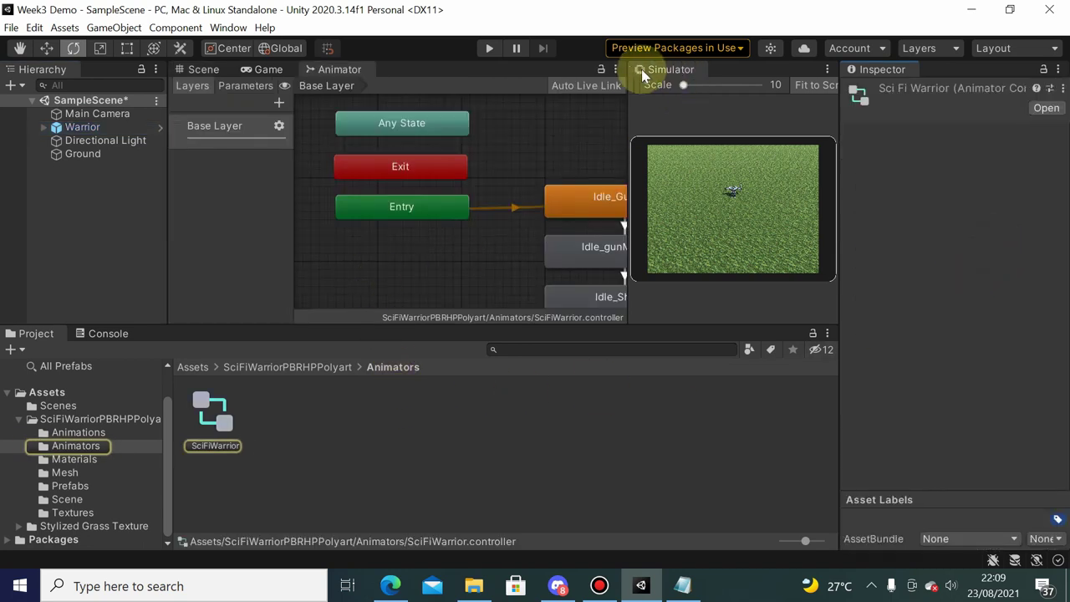
- Maximize the Animator window and pan the graph so all SciFiWarrior states are visible
{"action": "left_click", "coordinate": [616, 70]}
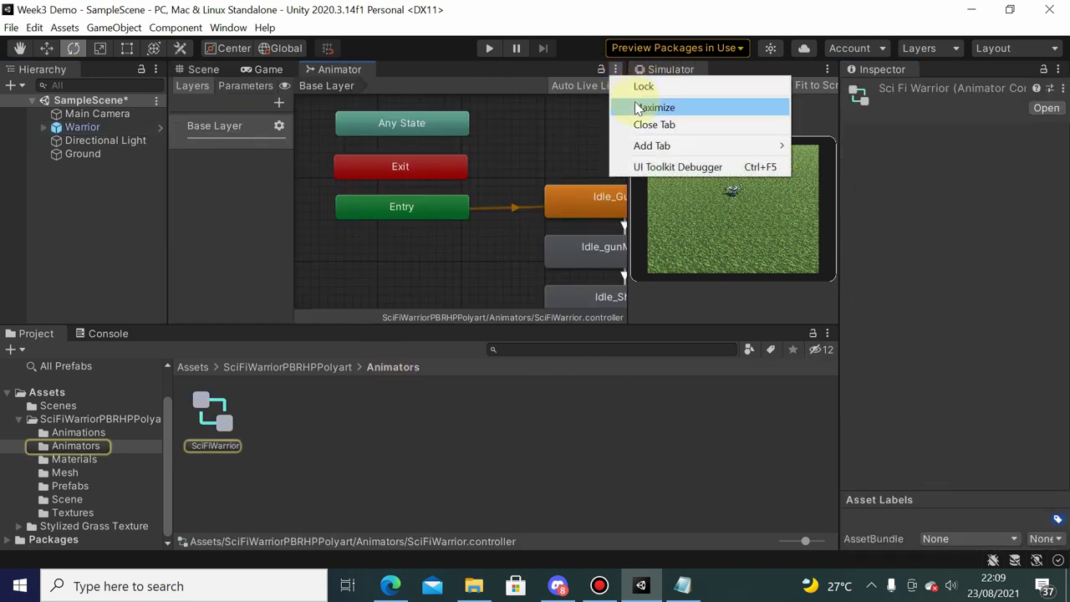
{"action": "left_click", "coordinate": [640, 107]}
{"action": "middle_click_drag", "start_coordinate": [576, 380], "coordinate": [531, 378]}
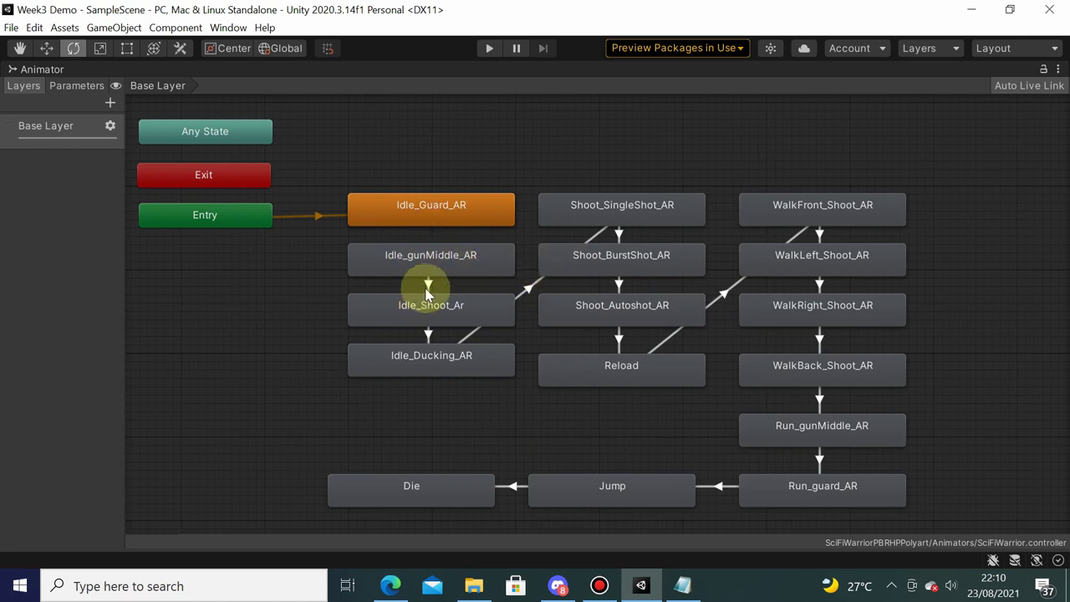
- Delete the chained transitions through the shoot, walk, run, Jump and Die states
{"action": "key", "text": "Delete"}
{"action": "left_click", "coordinate": [427, 334]}
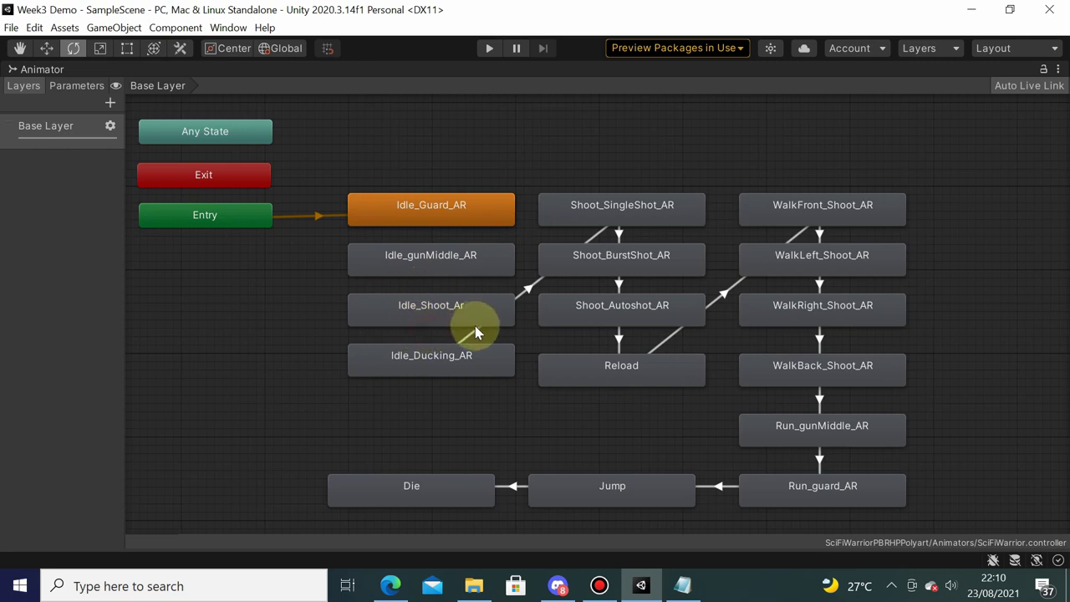
{"action": "left_click", "coordinate": [620, 341]}
{"action": "key", "text": "Delete"}
{"action": "left_click", "coordinate": [668, 341]}
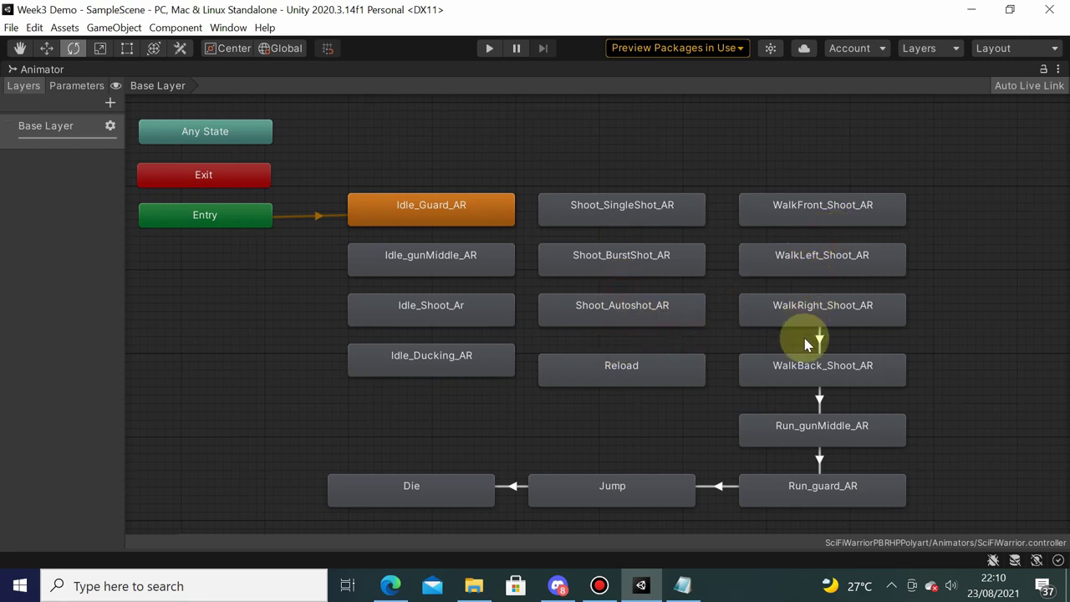
{"action": "left_click", "coordinate": [819, 339]}
{"action": "key", "text": "Delete"}
{"action": "left_click", "coordinate": [819, 401]}
{"action": "key", "text": "Delete"}
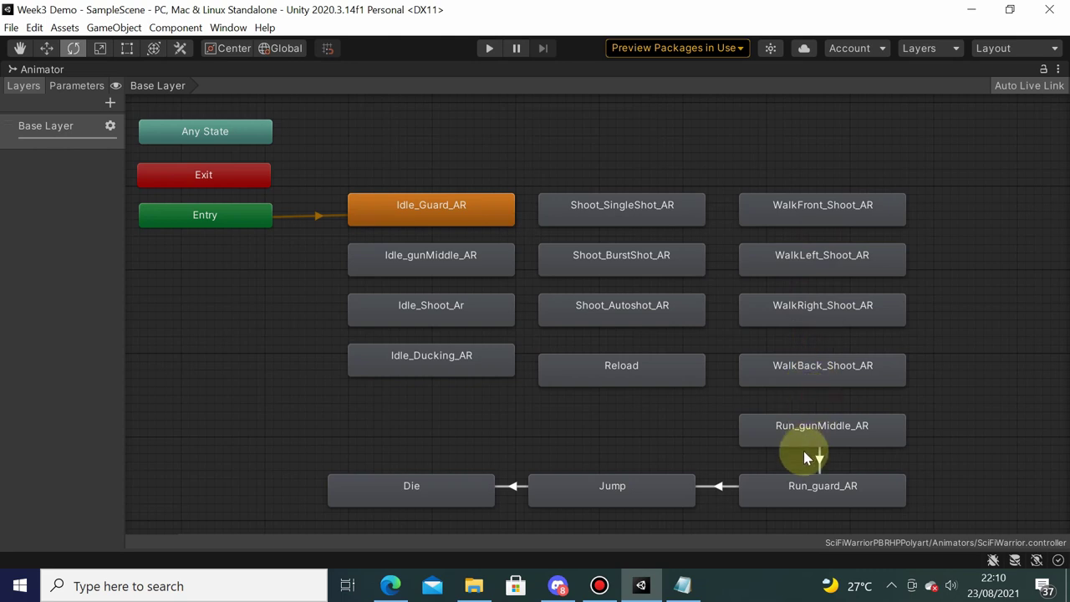
{"action": "left_click", "coordinate": [820, 465]}
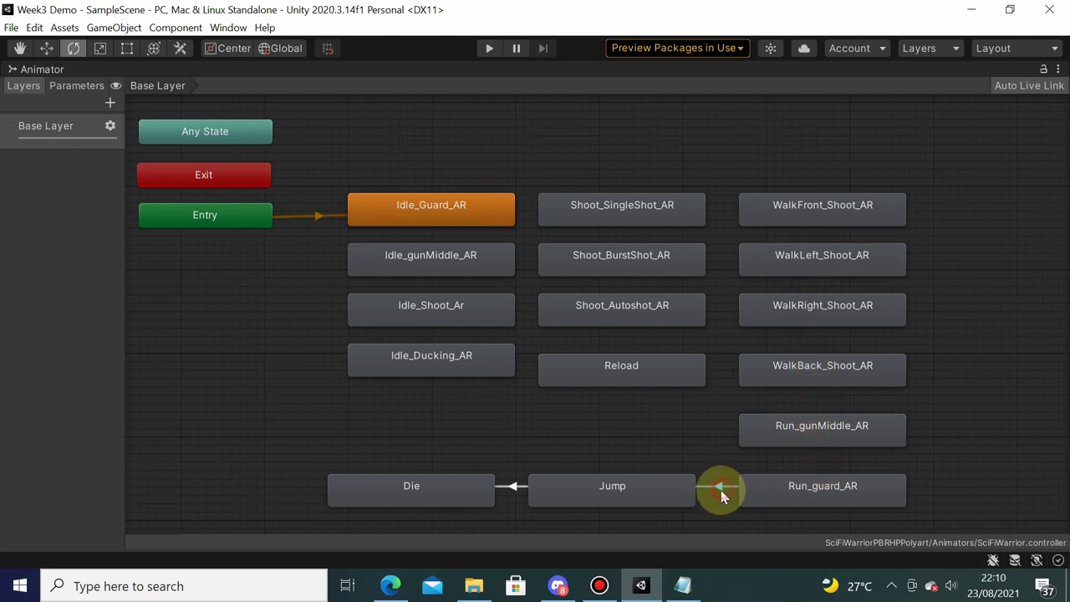
{"action": "key", "text": "Delete"}
{"action": "left_click", "coordinate": [514, 486]}
{"action": "key", "text": "Delete"}
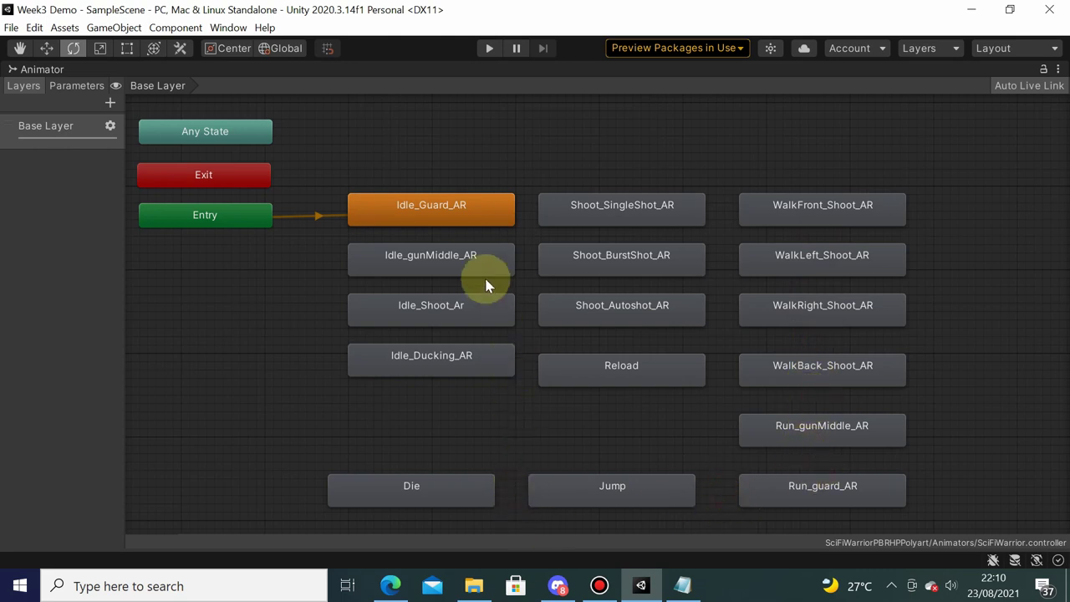
- Rearrange the states with Idle_Guard_AR at the top and Jump directly beneath it
{"action": "left_click_drag", "start_coordinate": [460, 210], "coordinate": [444, 145]}
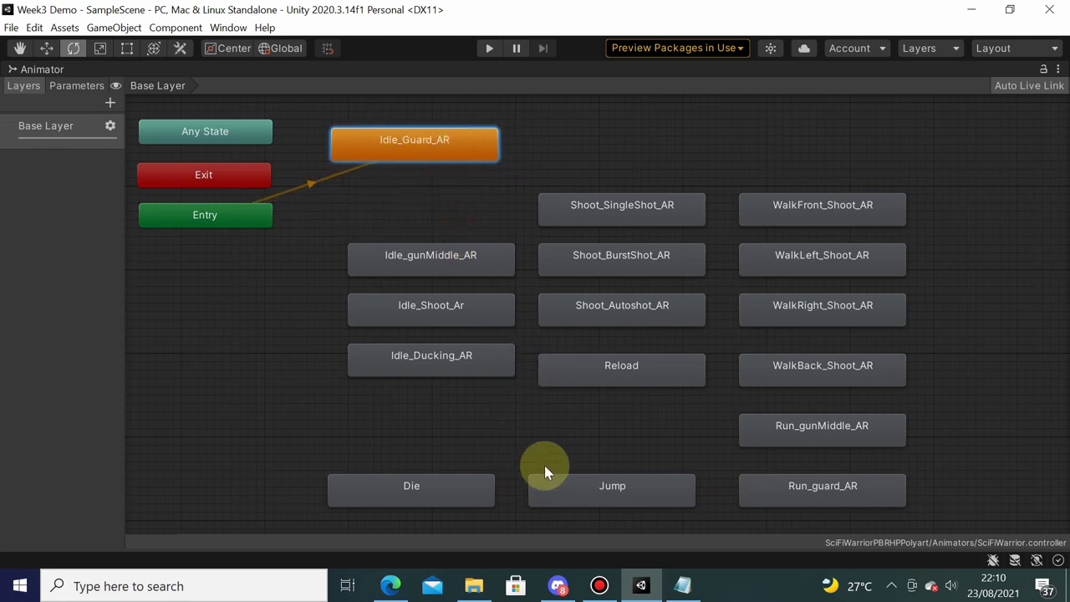
{"action": "left_click_drag", "start_coordinate": [553, 489], "coordinate": [366, 205]}
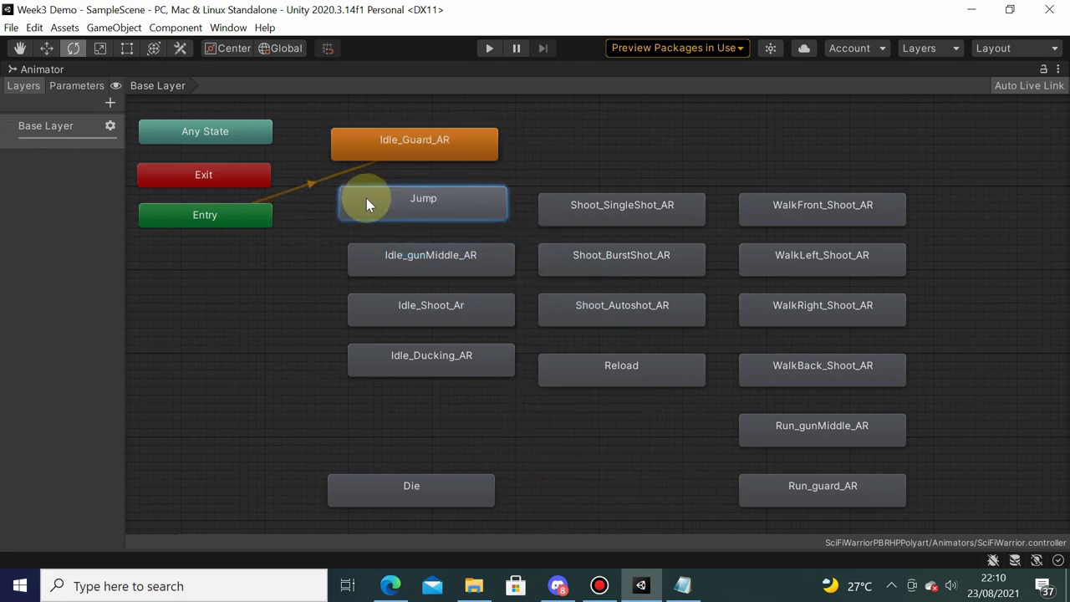
{"action": "left_click_drag", "start_coordinate": [452, 255], "coordinate": [435, 418]}
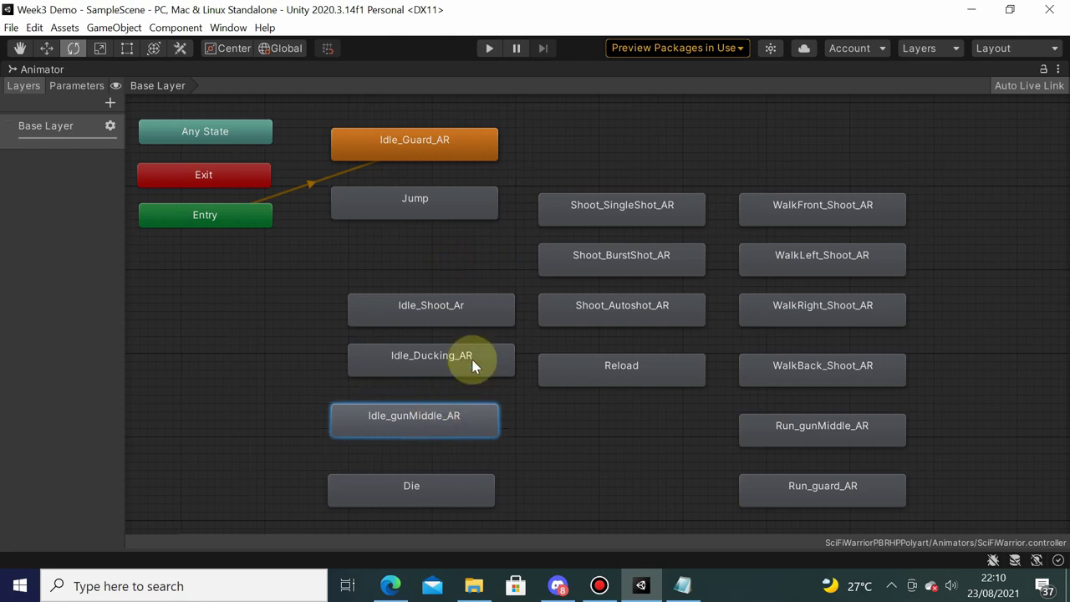
{"action": "left_click_drag", "start_coordinate": [473, 365], "coordinate": [657, 417]}
{"action": "mouse_move", "coordinate": [448, 311]}
{"action": "left_mouse_down"}
{"action": "mouse_move", "coordinate": [412, 356]}
{"action": "mouse_move", "coordinate": [429, 368]}
{"action": "left_mouse_up"}
{"action": "mouse_move", "coordinate": [650, 205]}
{"action": "left_mouse_down"}
{"action": "mouse_move", "coordinate": [426, 340]}
{"action": "mouse_move", "coordinate": [443, 315]}
{"action": "left_mouse_up"}
- Make a transition from Idle_Guard_AR to the Jump state
{"action": "left_click", "coordinate": [427, 152]}
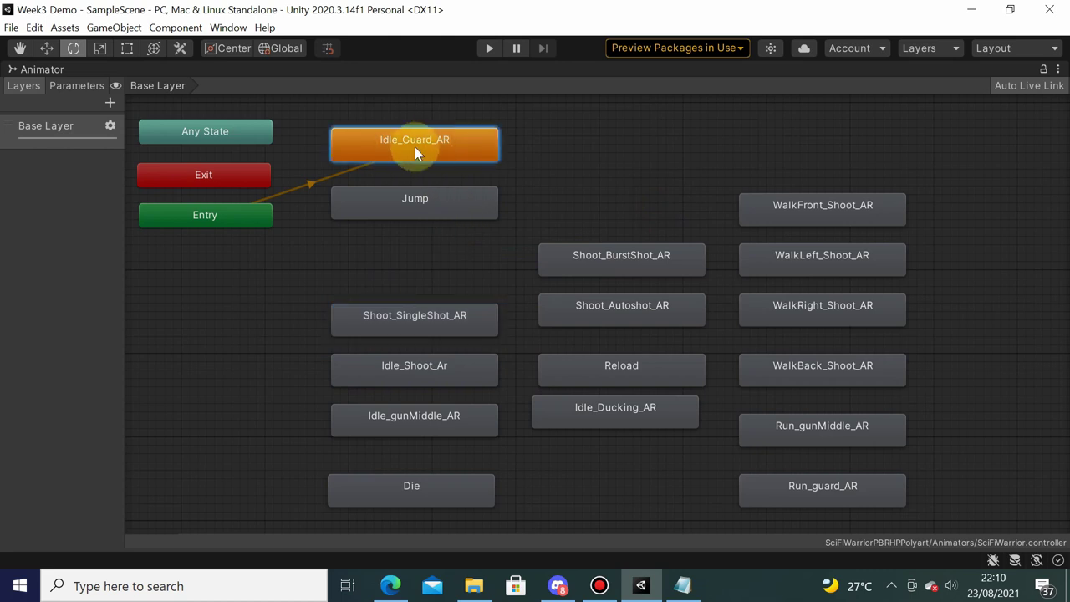
{"action": "right_click", "coordinate": [394, 148]}
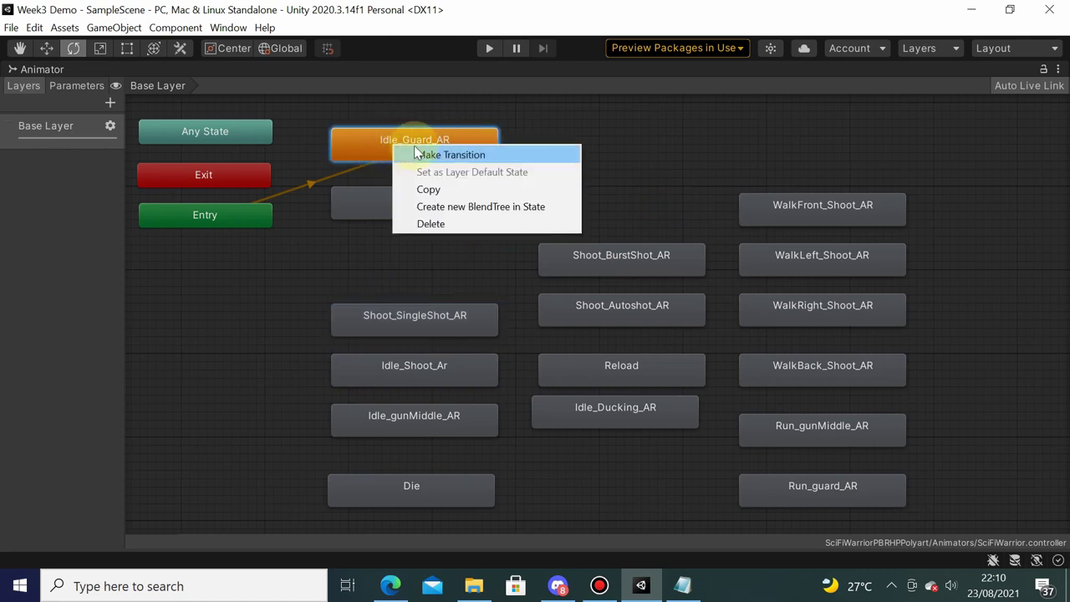
{"action": "left_click", "coordinate": [452, 155]}
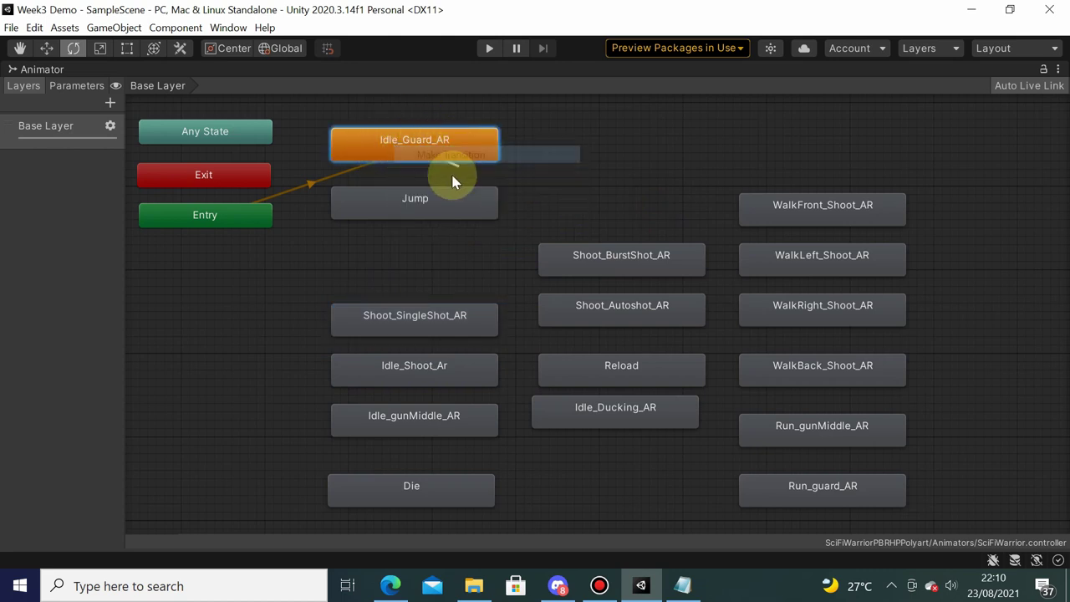
{"action": "left_click", "coordinate": [416, 205]}
{"action": "left_click_drag", "start_coordinate": [418, 207], "coordinate": [451, 219]}
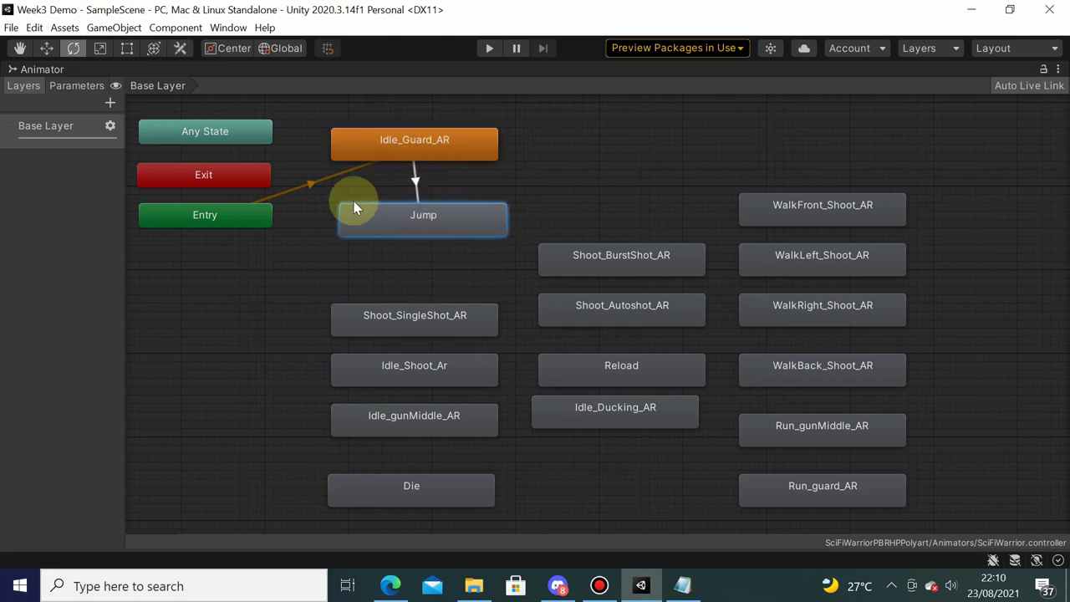
- Add a Trigger parameter named Jump in the Parameters list
{"action": "left_click", "coordinate": [67, 87]}
{"action": "left_click", "coordinate": [24, 86]}
{"action": "left_click", "coordinate": [80, 86]}
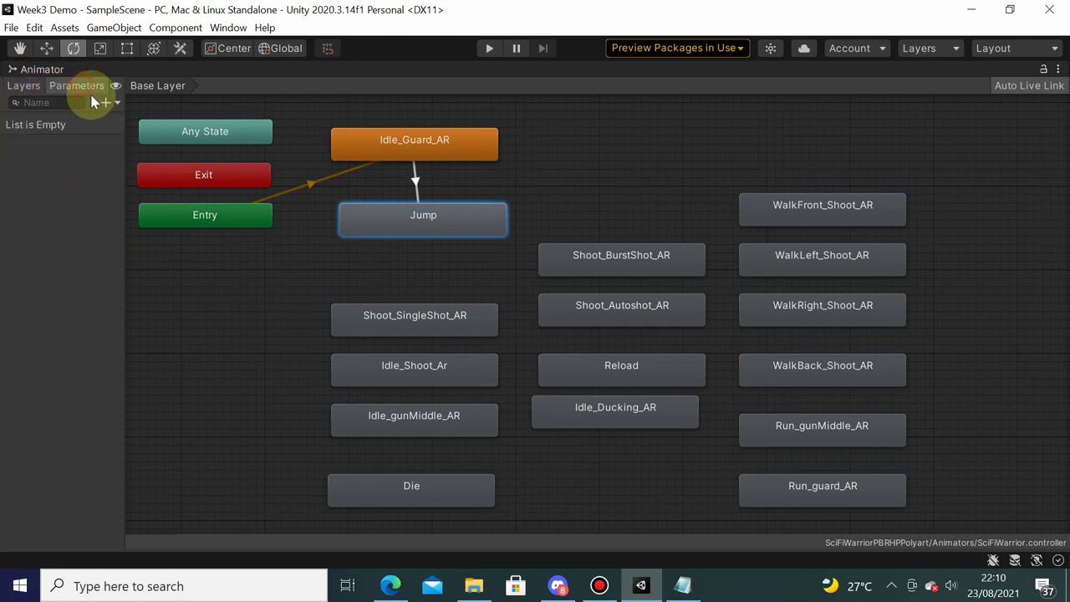
{"action": "left_click", "coordinate": [417, 214]}
{"action": "left_click", "coordinate": [107, 102]}
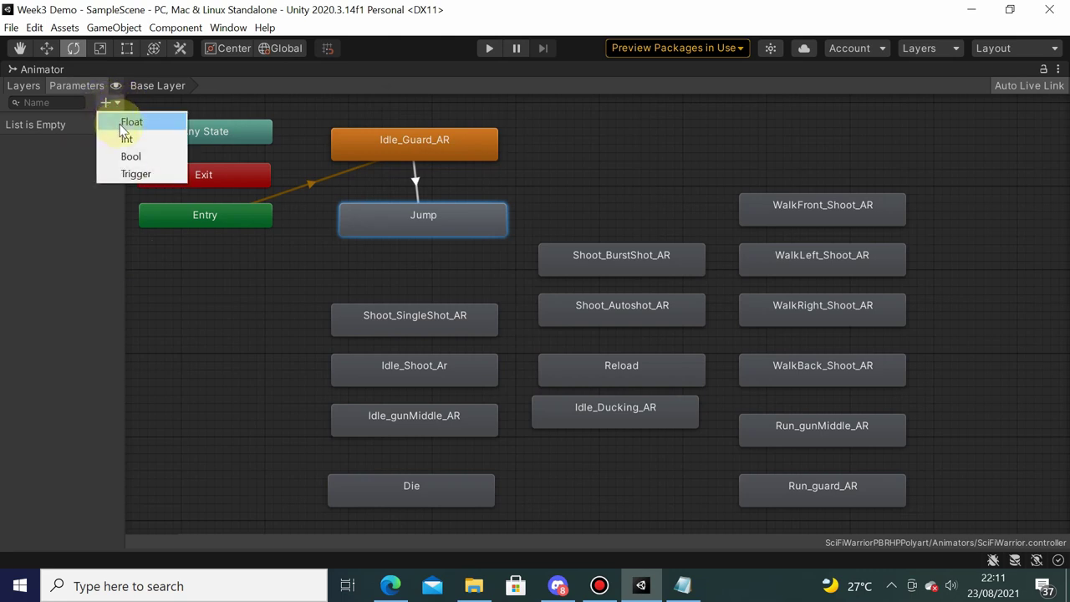
{"action": "left_click", "coordinate": [132, 172]}
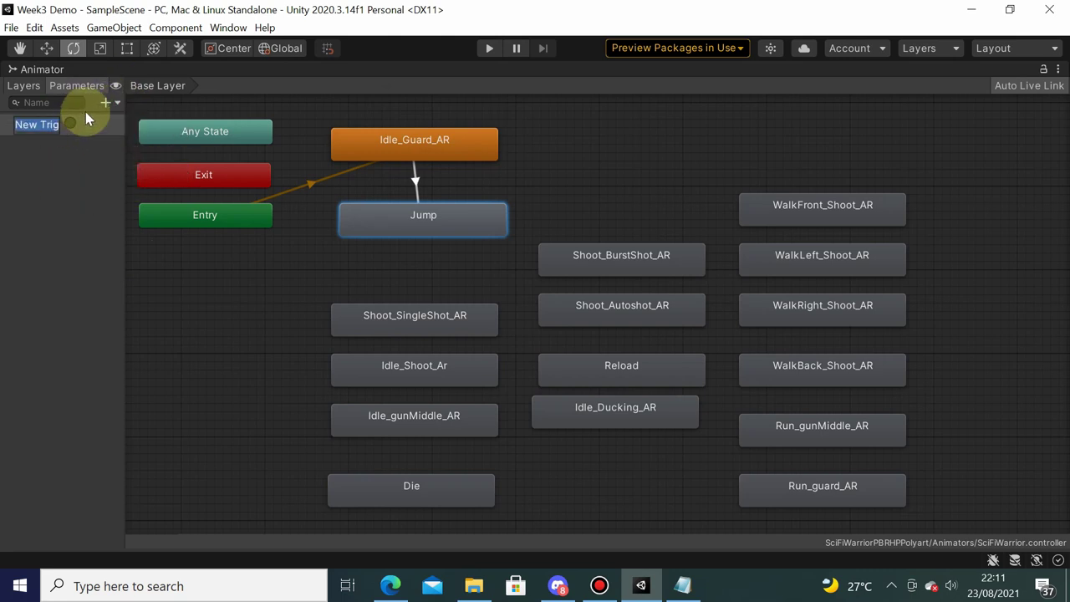
{"action": "type", "text": "Jum"}
{"action": "type", "text": "p"}
{"action": "key", "text": "Return"}
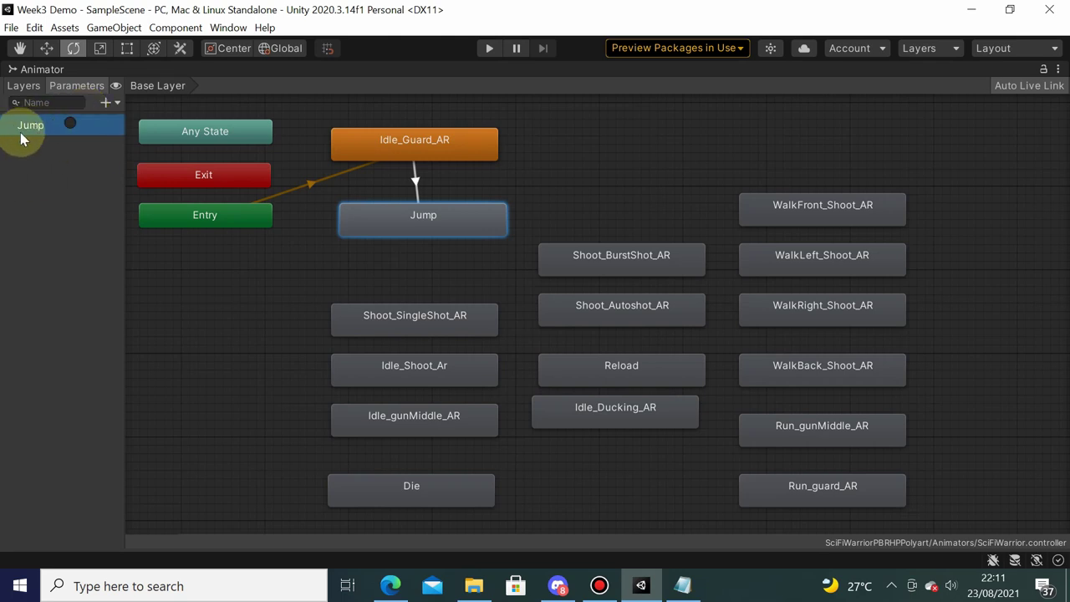
- Restore the normal layout and untick Has Exit Time on the Idle_Guard_AR to Jump transition
{"action": "left_click", "coordinate": [1057, 68]}
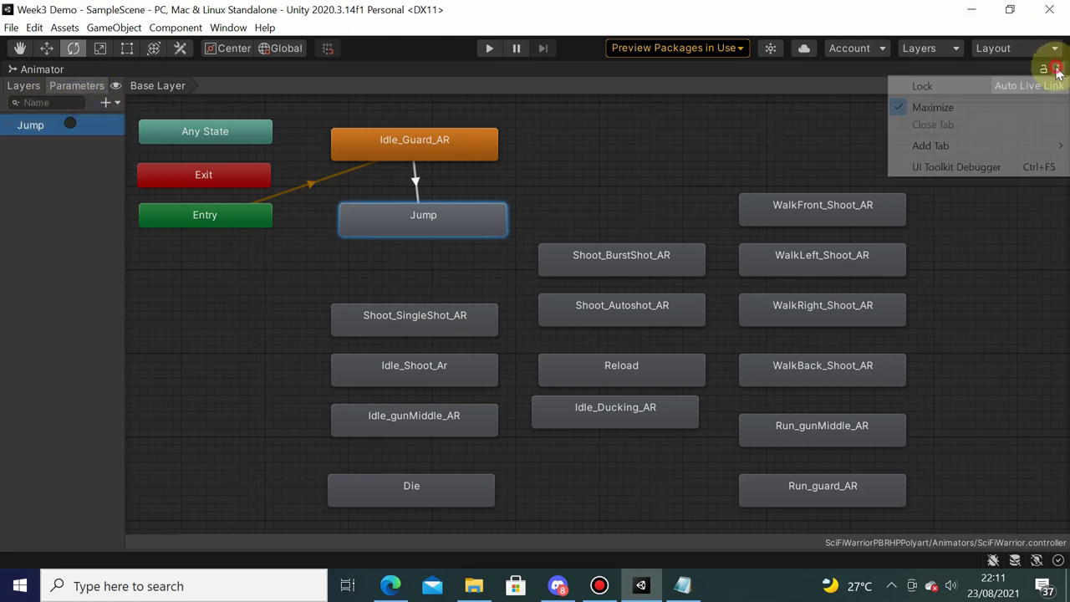
{"action": "left_click", "coordinate": [993, 114]}
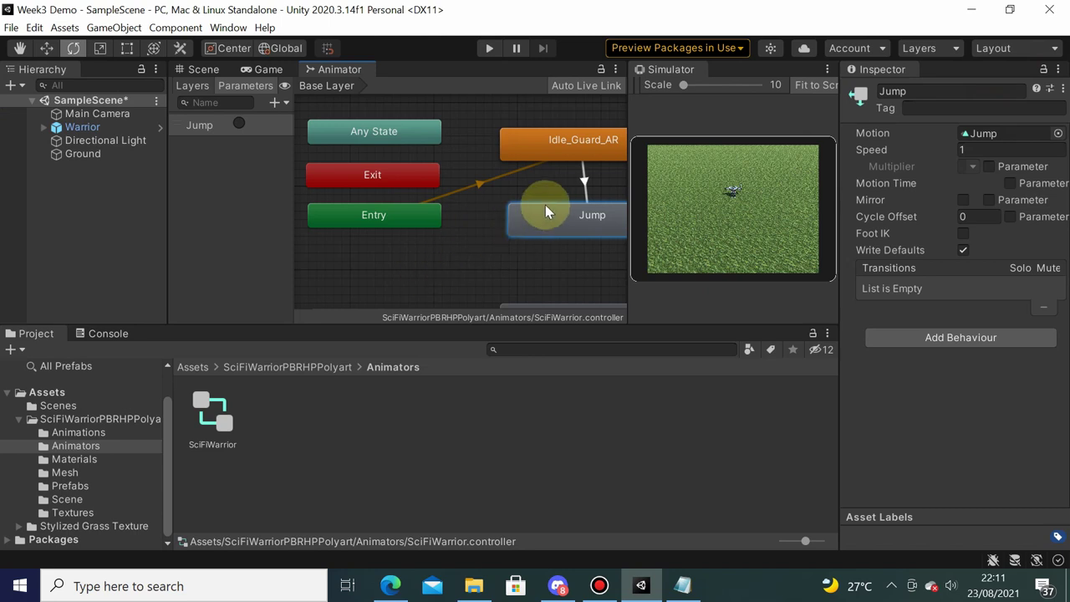
{"action": "mouse_move", "coordinate": [423, 283]}
{"action": "middle_mouse_down"}
{"action": "mouse_move", "coordinate": [423, 240]}
{"action": "mouse_move", "coordinate": [501, 197]}
{"action": "middle_mouse_up"}
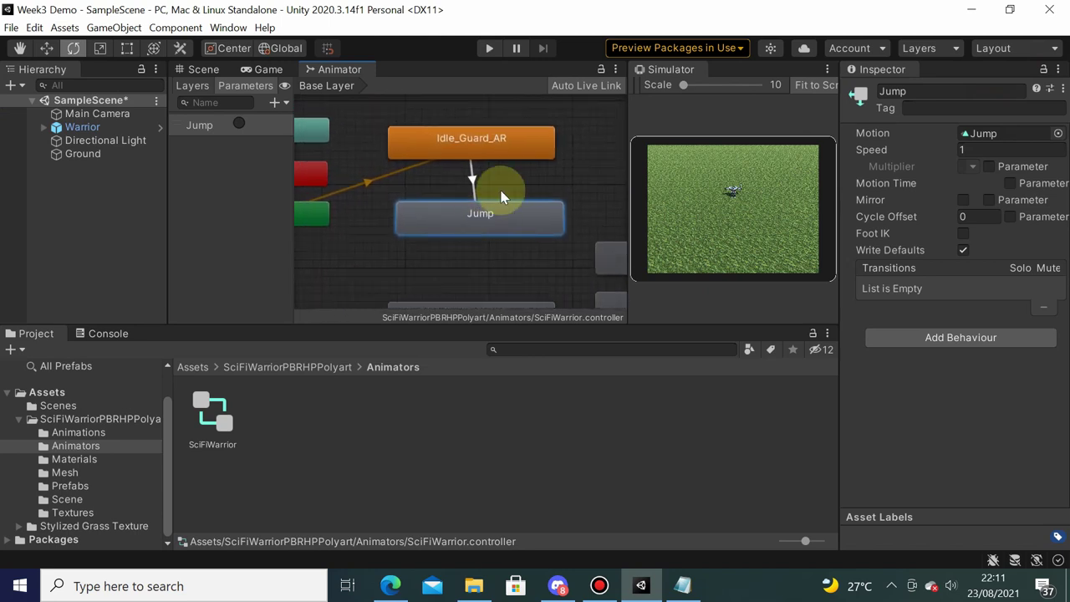
{"action": "left_click", "coordinate": [474, 171]}
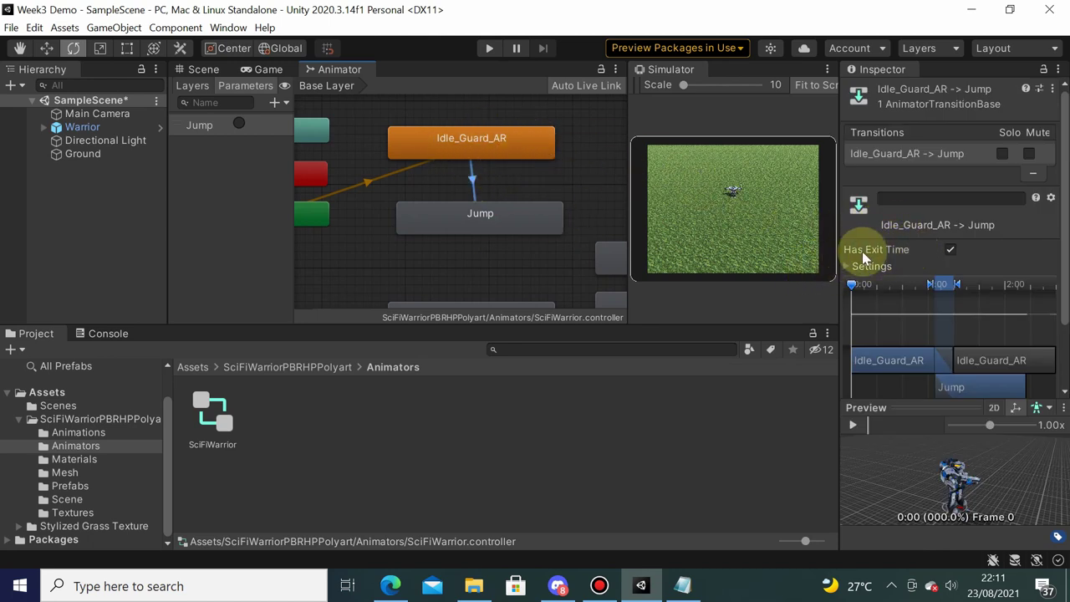
{"action": "left_click", "coordinate": [951, 250]}
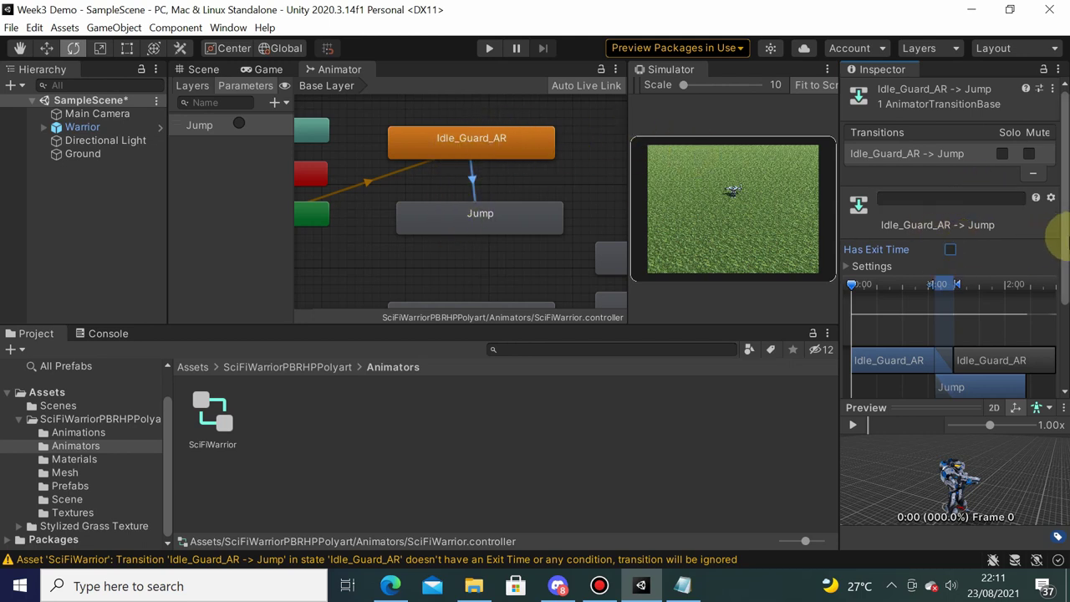
- Add the Jump trigger as that transition's condition
{"action": "left_click_drag", "start_coordinate": [1065, 242], "coordinate": [1058, 327]}
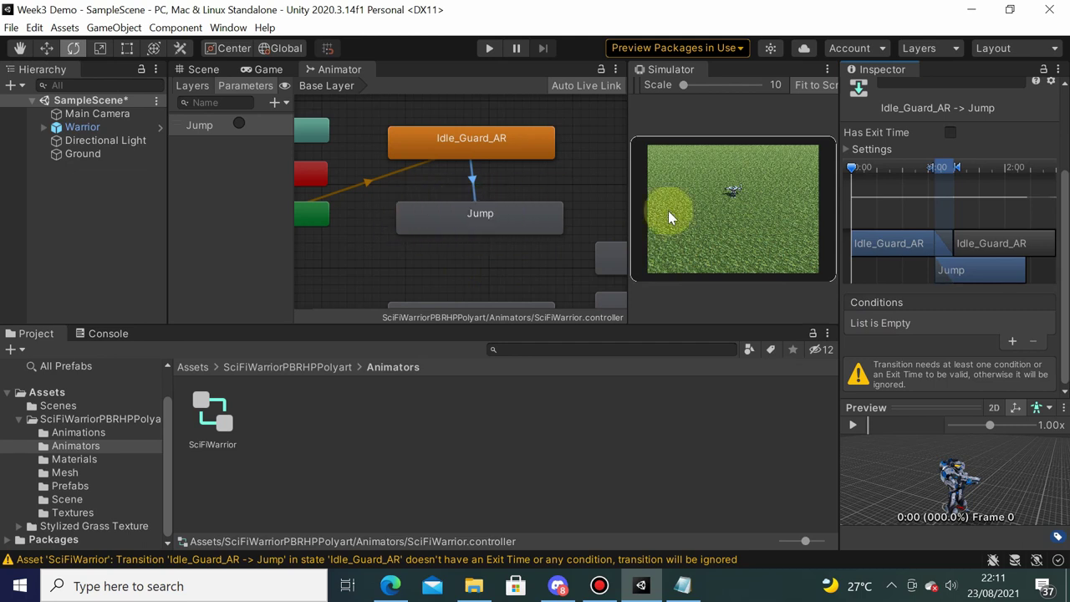
{"action": "left_click", "coordinate": [1012, 338]}
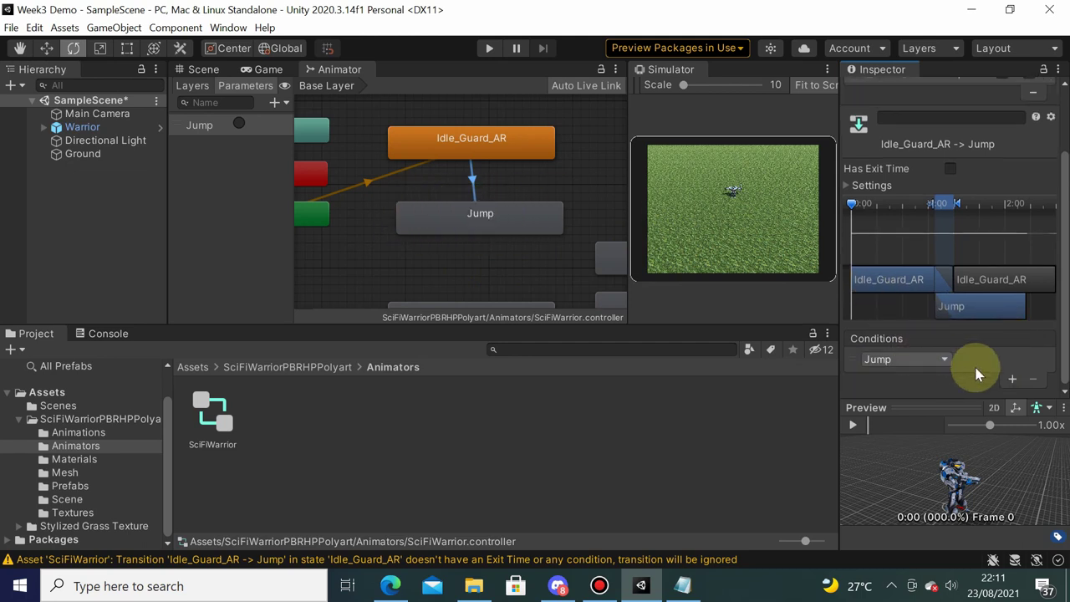
{"action": "left_click", "coordinate": [908, 358]}
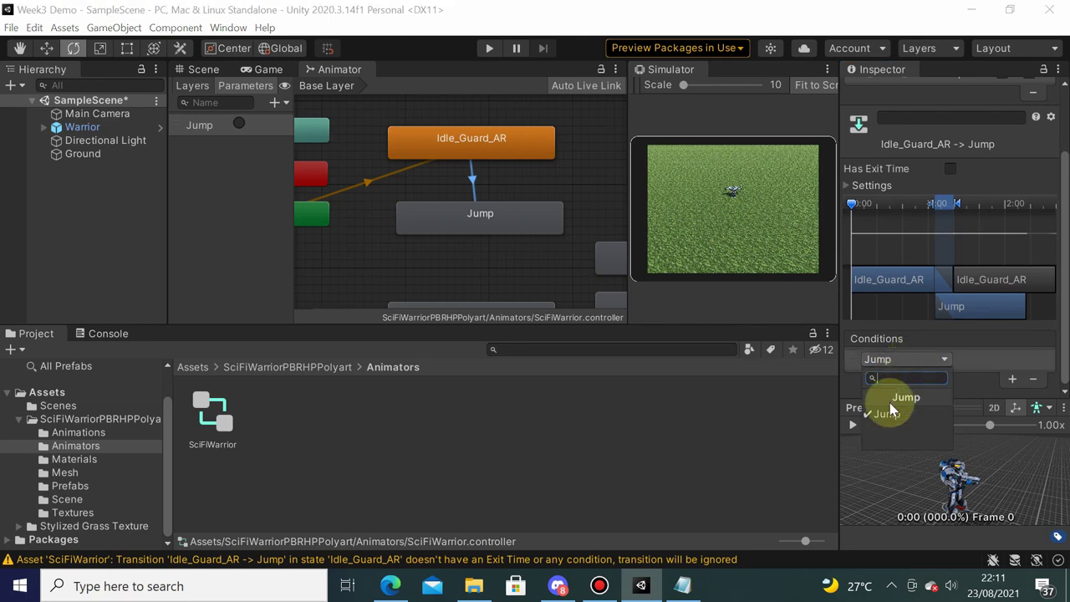
{"action": "left_click", "coordinate": [974, 368]}
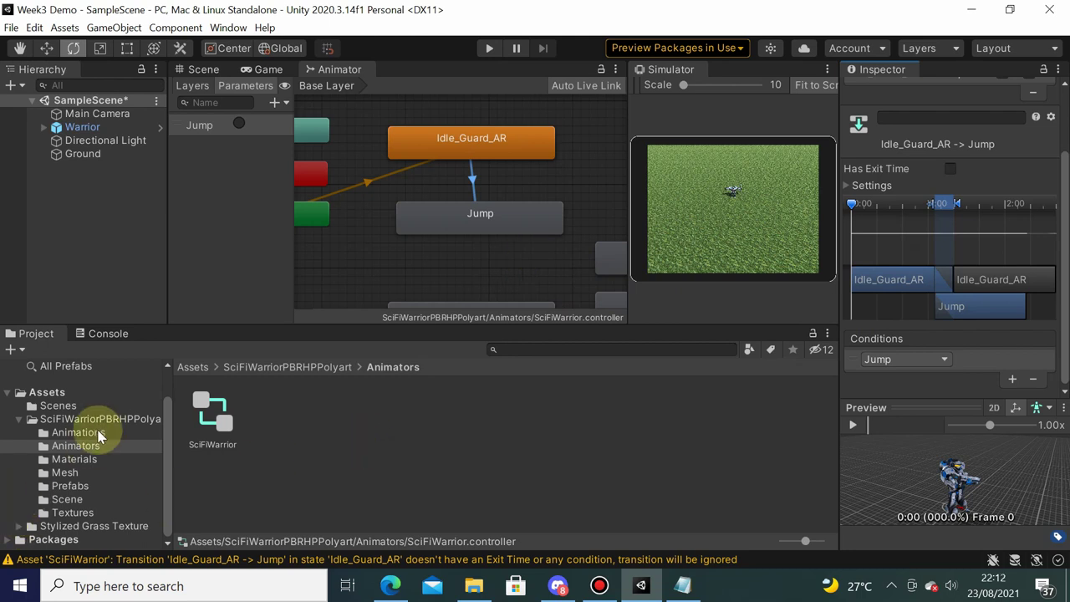
- Create a folder named Scripts in the top-level Assets and open it
{"action": "left_click", "coordinate": [47, 392]}
{"action": "scroll", "coordinate": [34, 434], "scroll_direction": "up", "scroll_amount": 2}
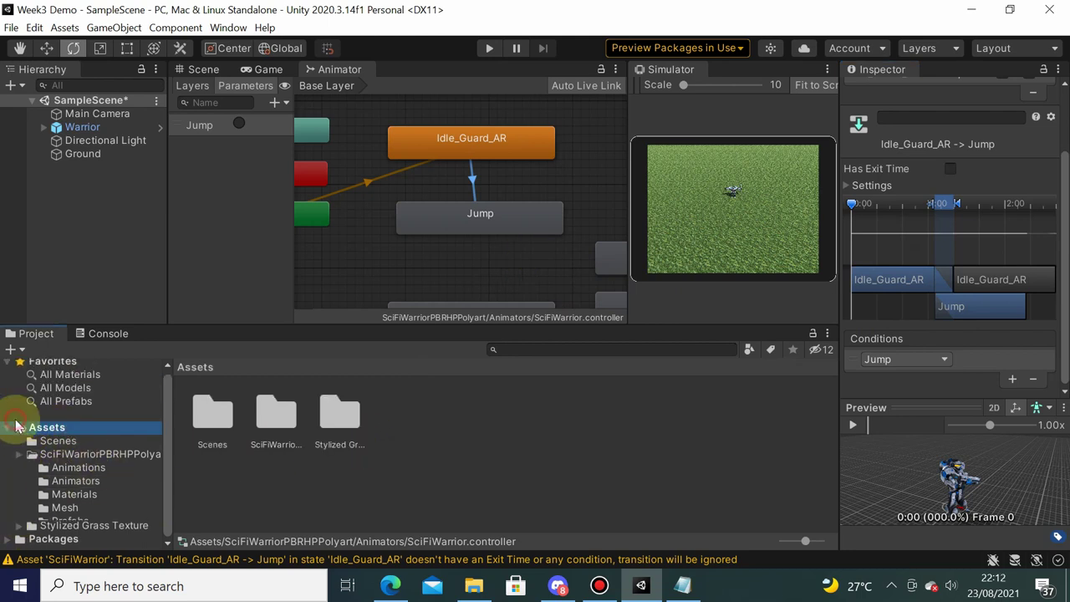
{"action": "left_click", "coordinate": [19, 453]}
{"action": "right_click", "coordinate": [437, 410]}
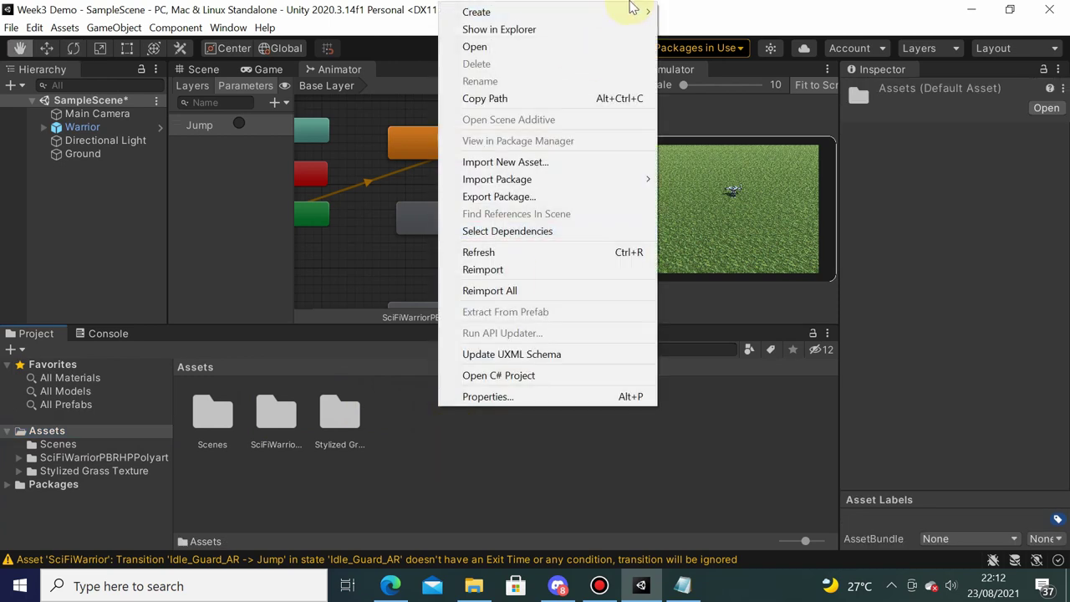
{"action": "left_click", "coordinate": [628, 14]}
{"action": "left_click", "coordinate": [694, 27]}
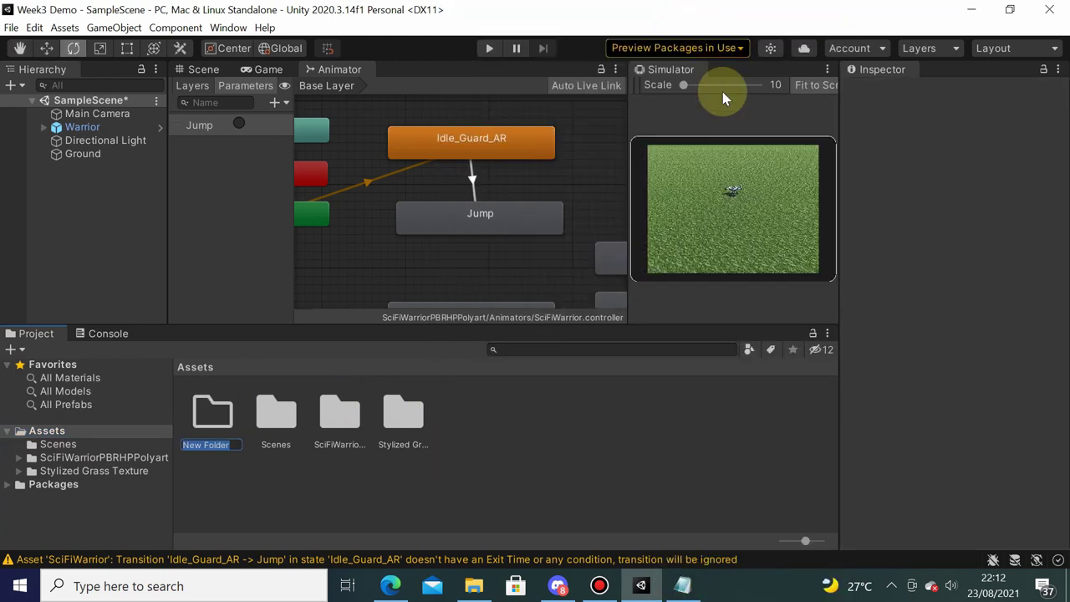
{"action": "type", "text": "pts"}
{"action": "key", "text": "Return"}
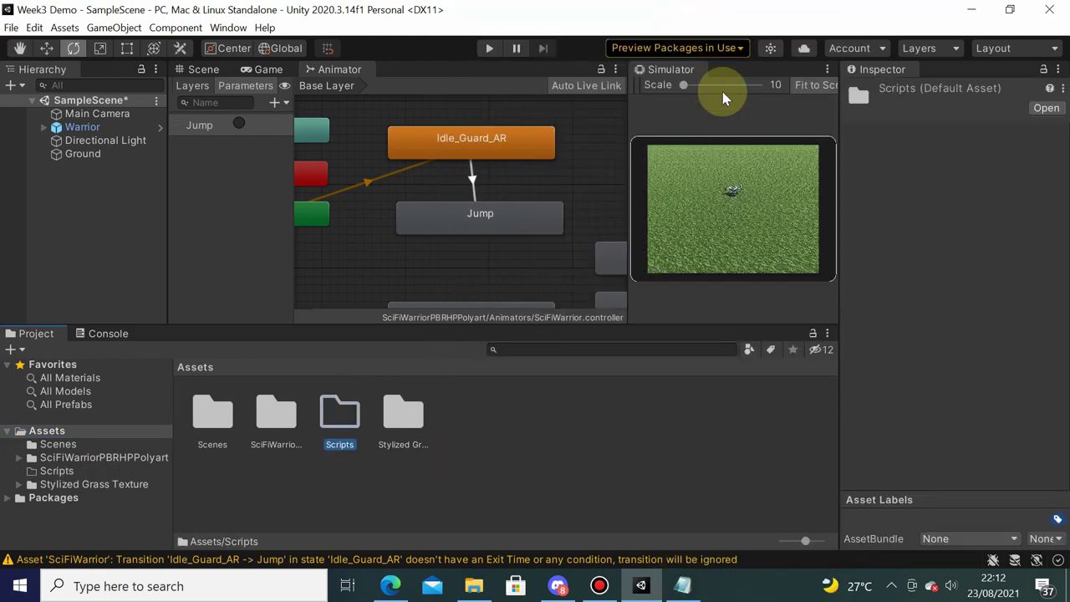
{"action": "double_click", "coordinate": [340, 418]}
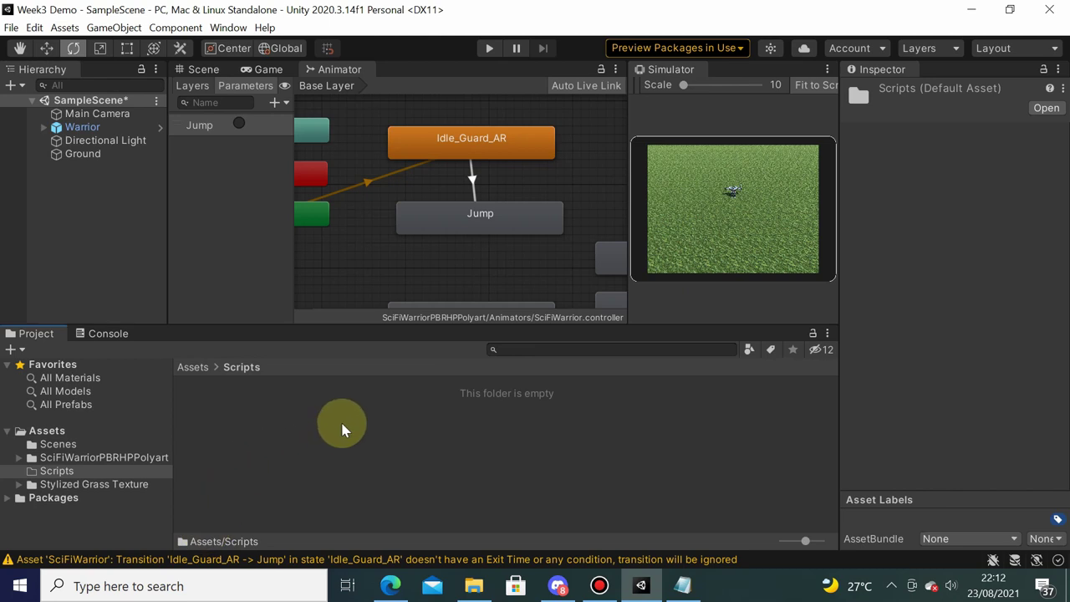
- Create an Input Actions asset named WarriorActions in Scripts and open it in its editor
{"action": "right_click", "coordinate": [223, 419]}
{"action": "left_click", "coordinate": [235, 436]}
{"action": "right_click", "coordinate": [235, 437]}
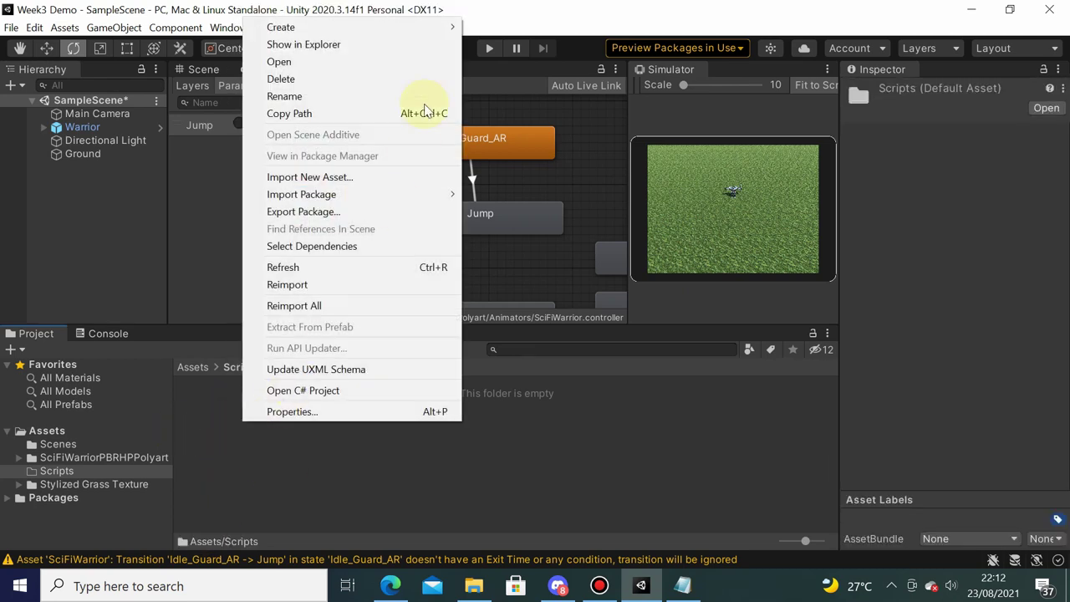
{"action": "left_click", "coordinate": [435, 31]}
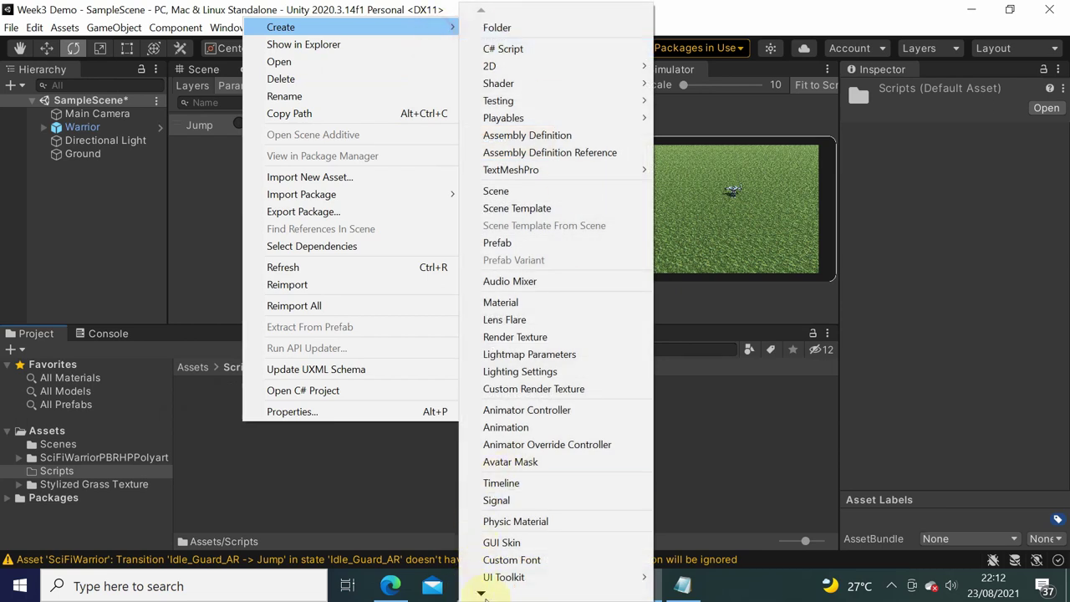
{"action": "mouse_move", "coordinate": [489, 595]}
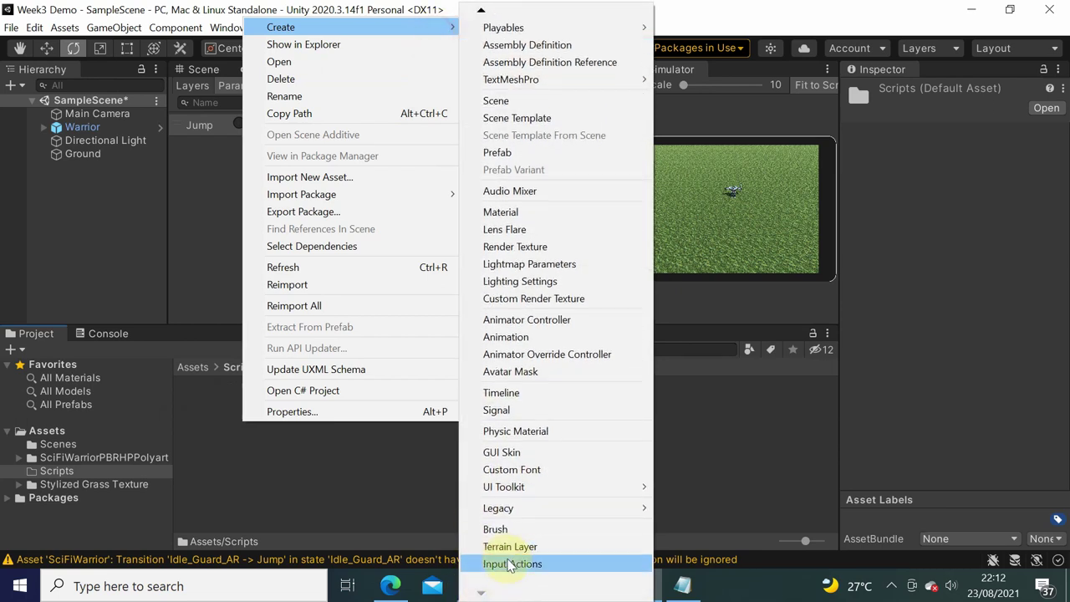
{"action": "left_click", "coordinate": [512, 564]}
{"action": "type", "text": "WarriorActions"}
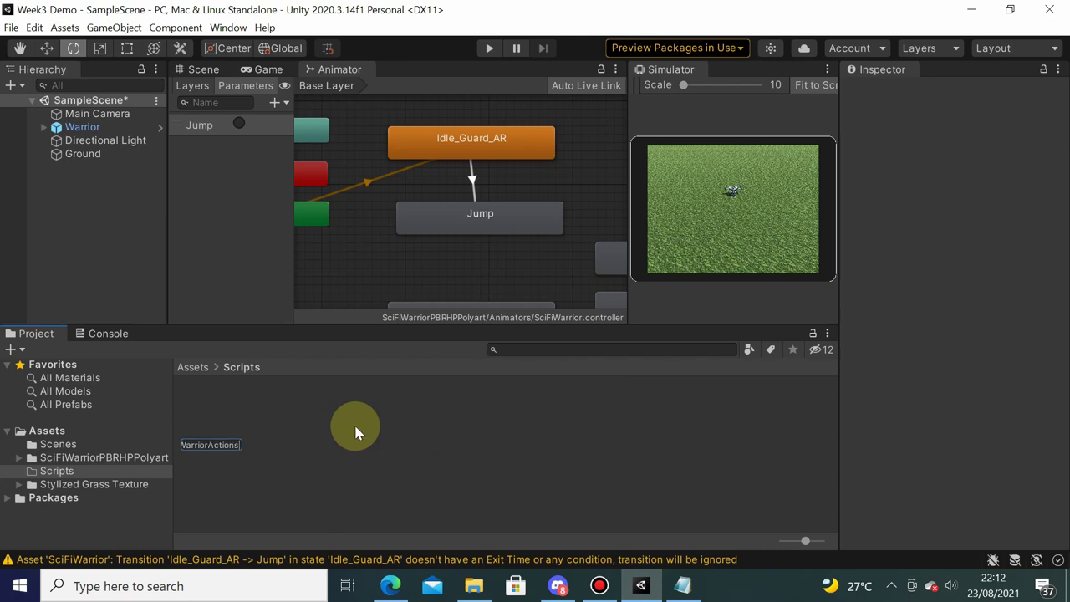
{"action": "key", "text": "Return"}
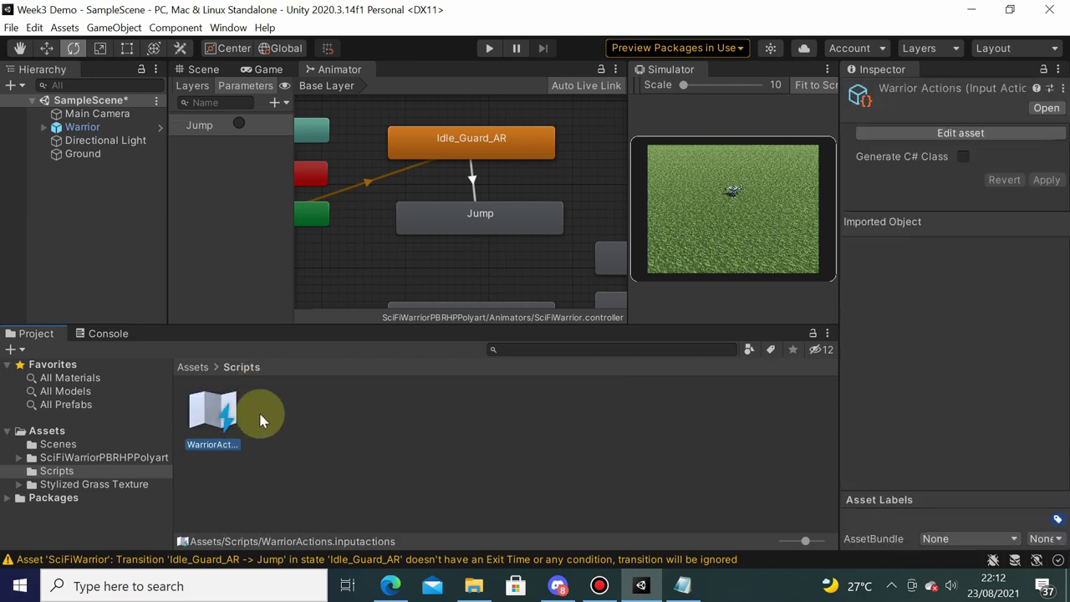
{"action": "double_click", "coordinate": [216, 418]}
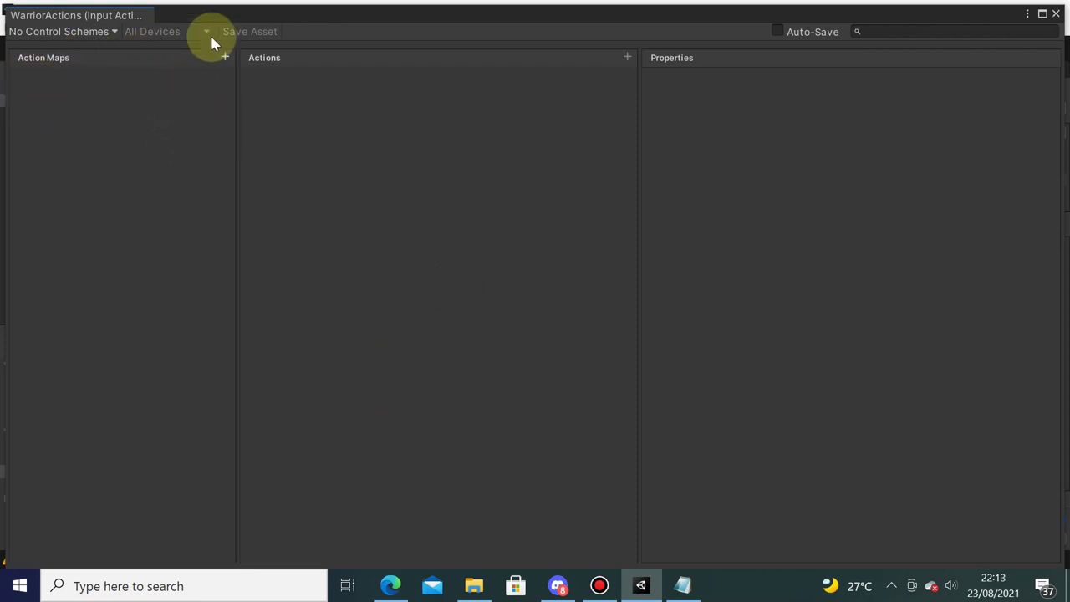
- Add an action map named Warrior and rename its new action to Jump
{"action": "left_click", "coordinate": [225, 57]}
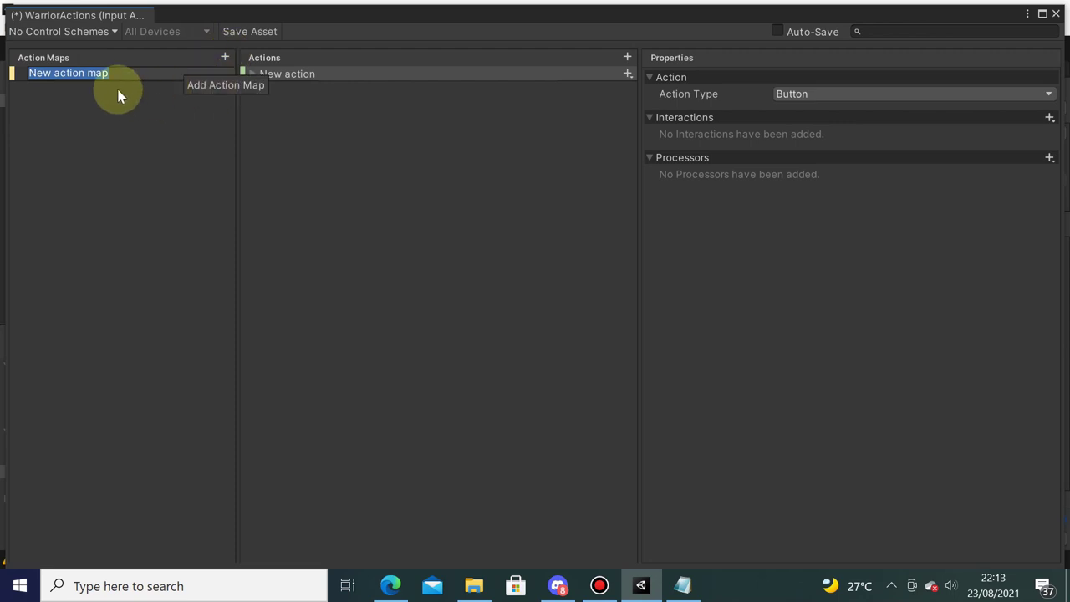
{"action": "type", "text": "W"}
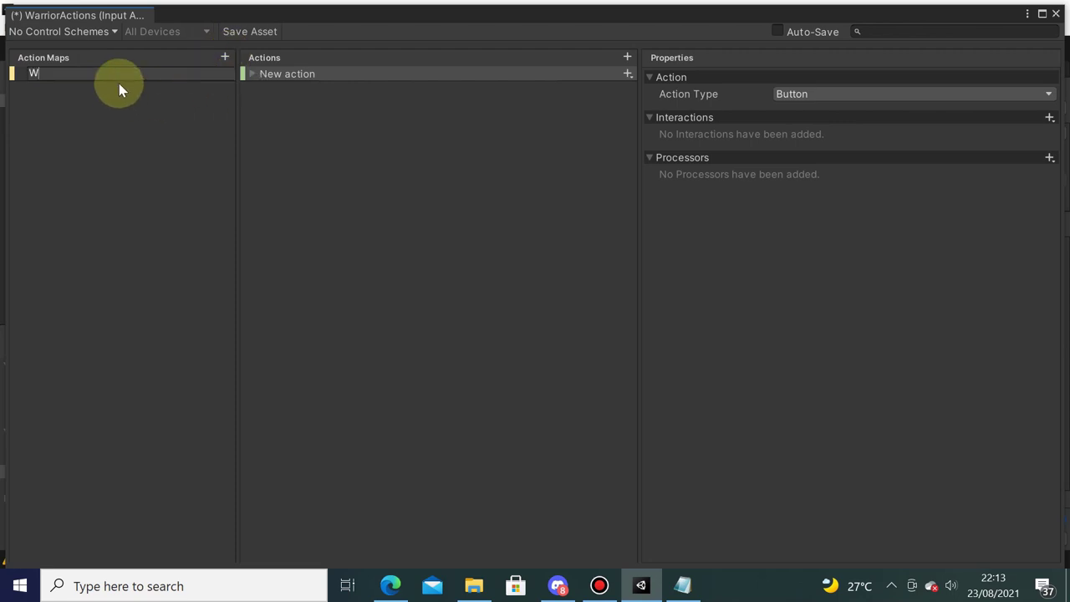
{"action": "type", "text": "arrior"}
{"action": "key", "text": "Return"}
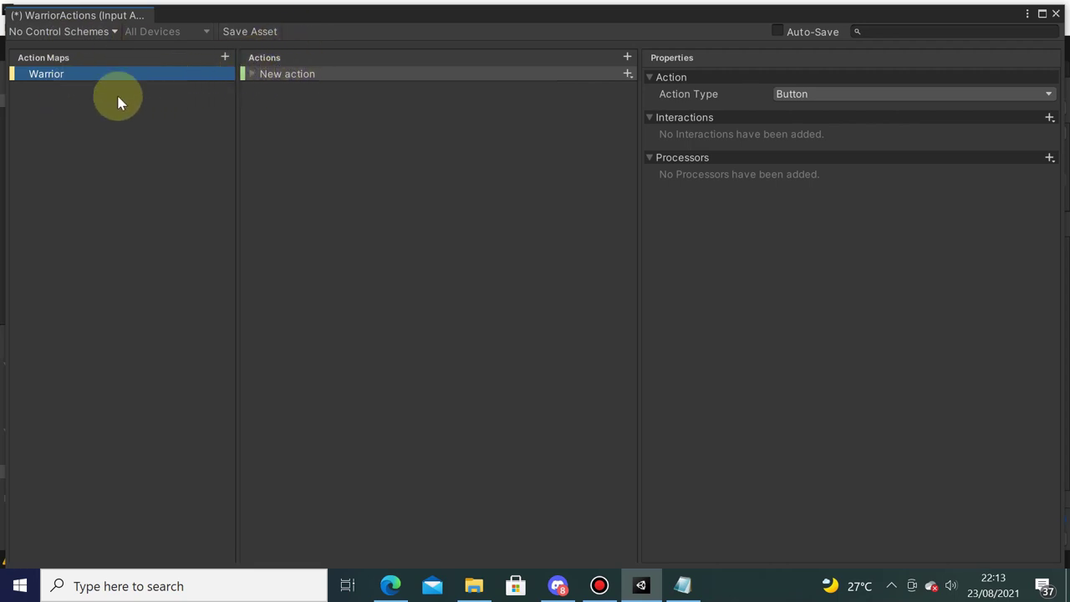
{"action": "left_click", "coordinate": [304, 78]}
{"action": "left_click", "coordinate": [315, 72]}
{"action": "type", "text": "J"}
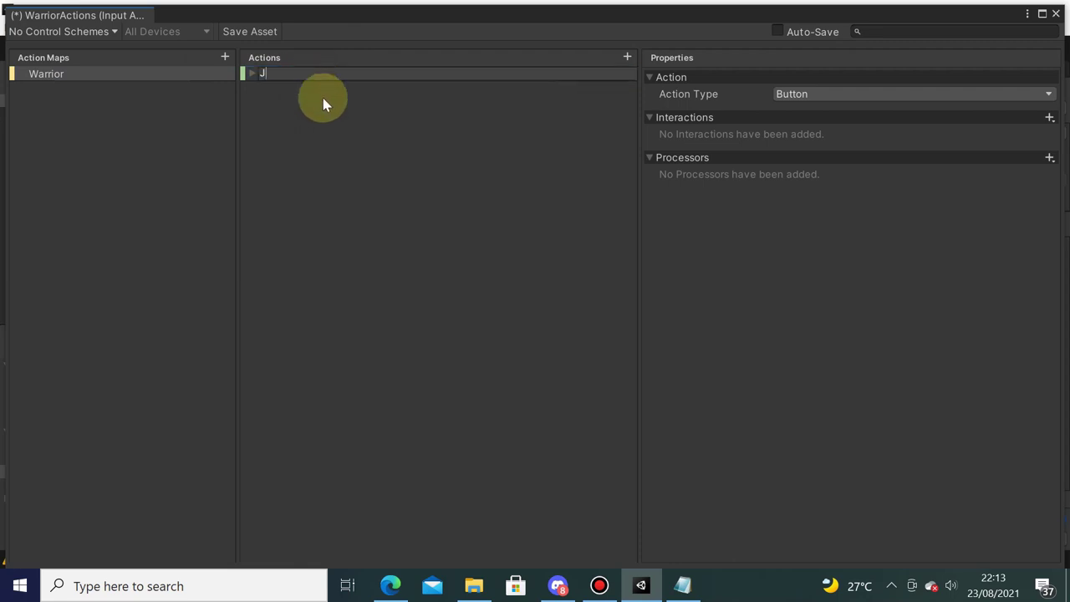
{"action": "type", "text": "ump"}
{"action": "key", "text": "Return"}
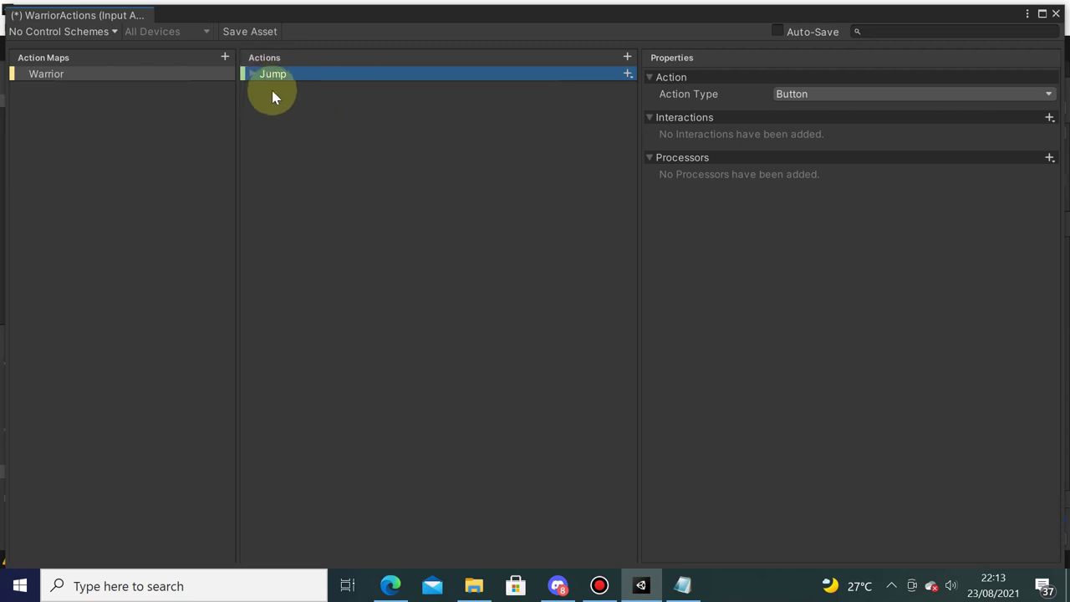
- Keep Button as the Jump action's Action Type
{"action": "left_click", "coordinate": [812, 92]}
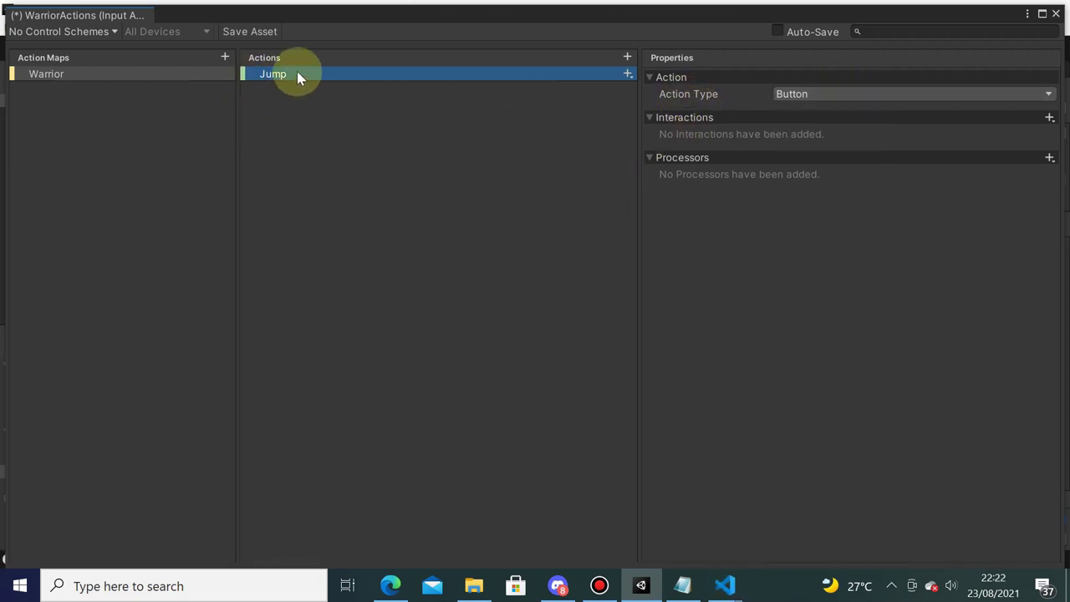
{"action": "left_click", "coordinate": [798, 92]}
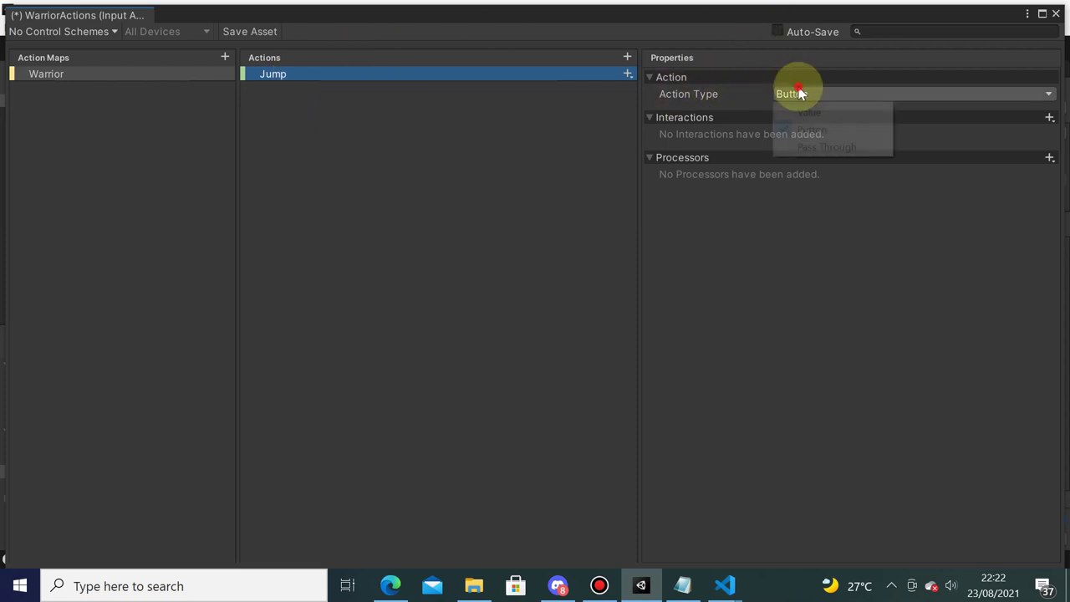
{"action": "left_click", "coordinate": [806, 130]}
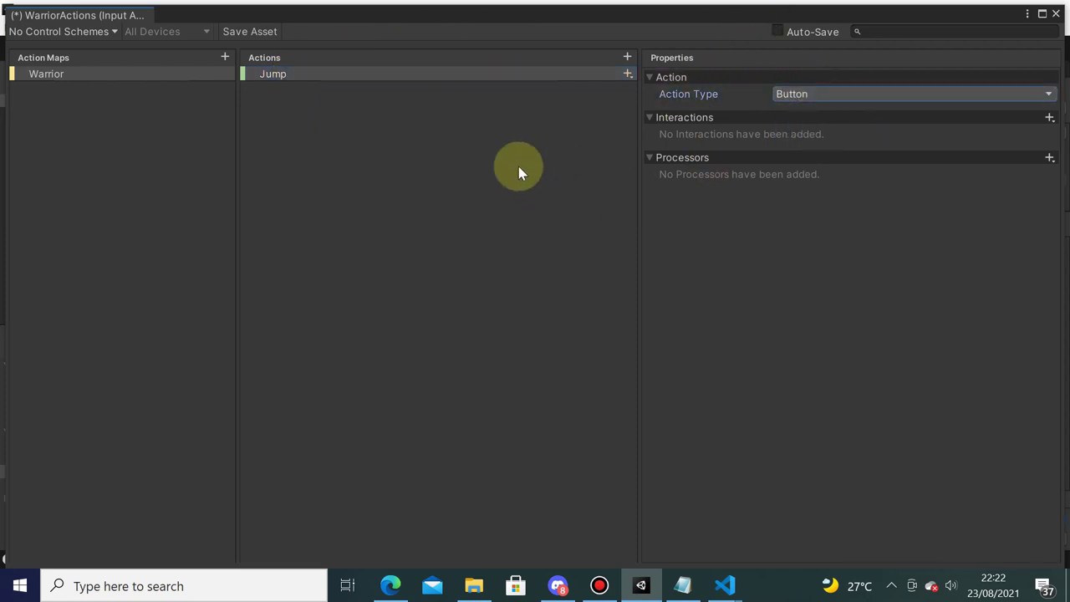
{"action": "left_click", "coordinate": [626, 75]}
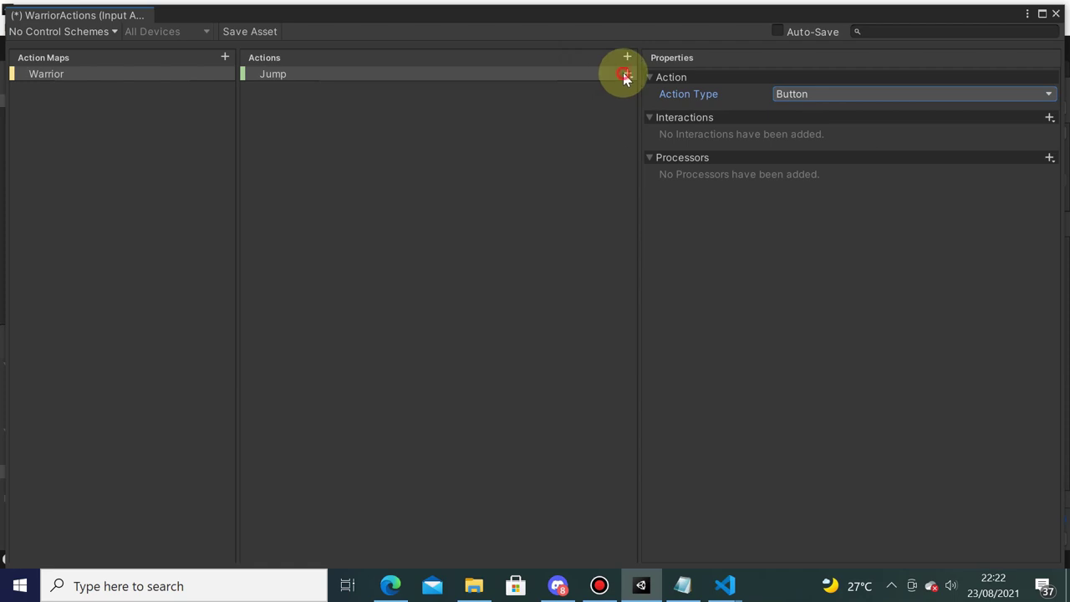
{"action": "left_click", "coordinate": [510, 138]}
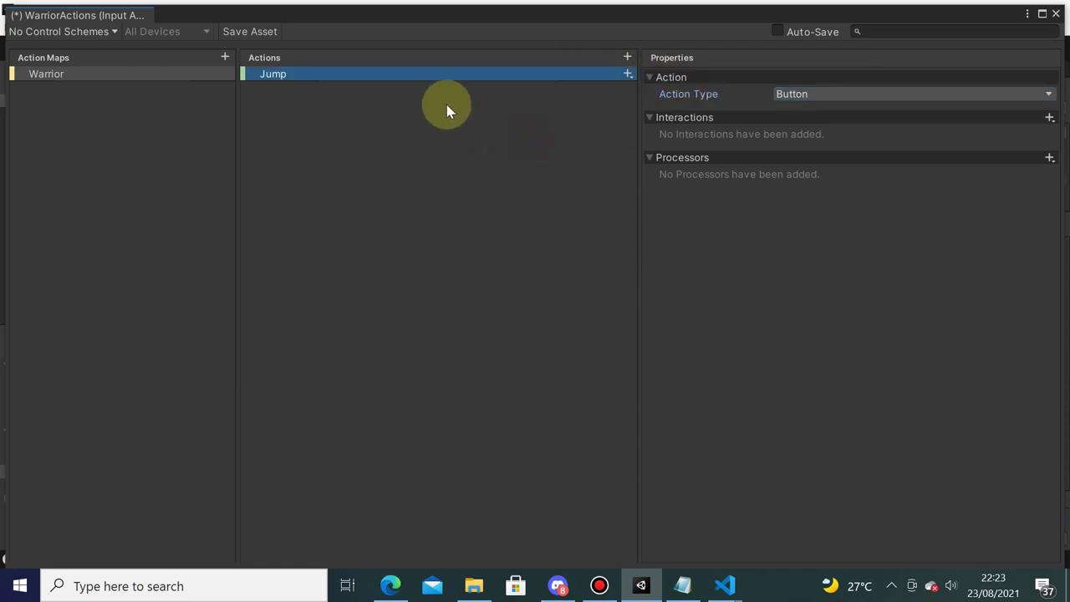
- Bind Jump to Press [Touchscreen], save WarriorActions and close the Input Actions editor
{"action": "left_click", "coordinate": [629, 75]}
{"action": "left_click", "coordinate": [669, 81]}
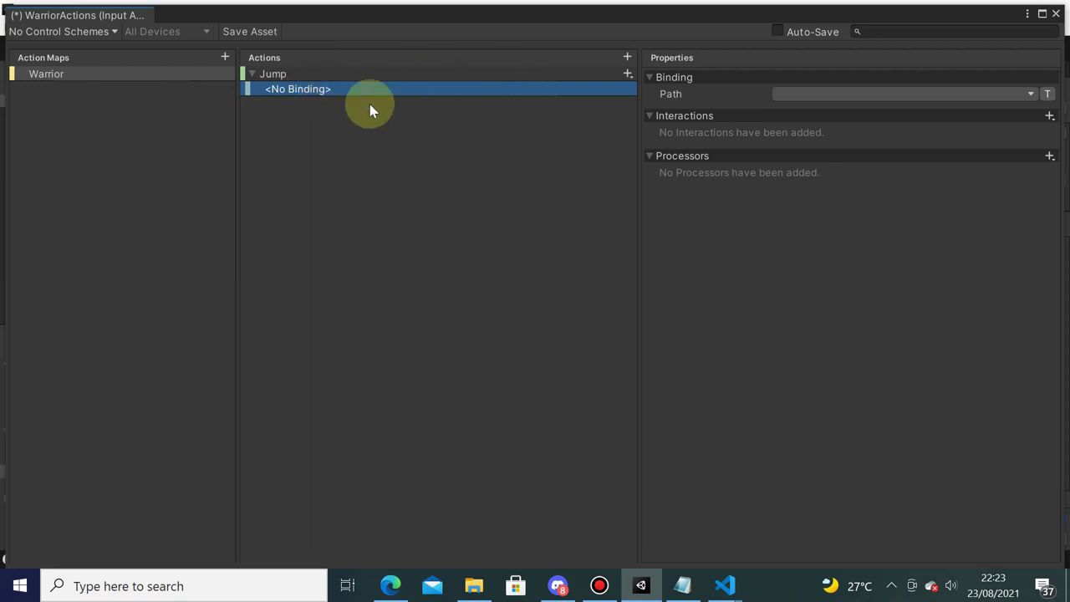
{"action": "left_click", "coordinate": [1026, 94]}
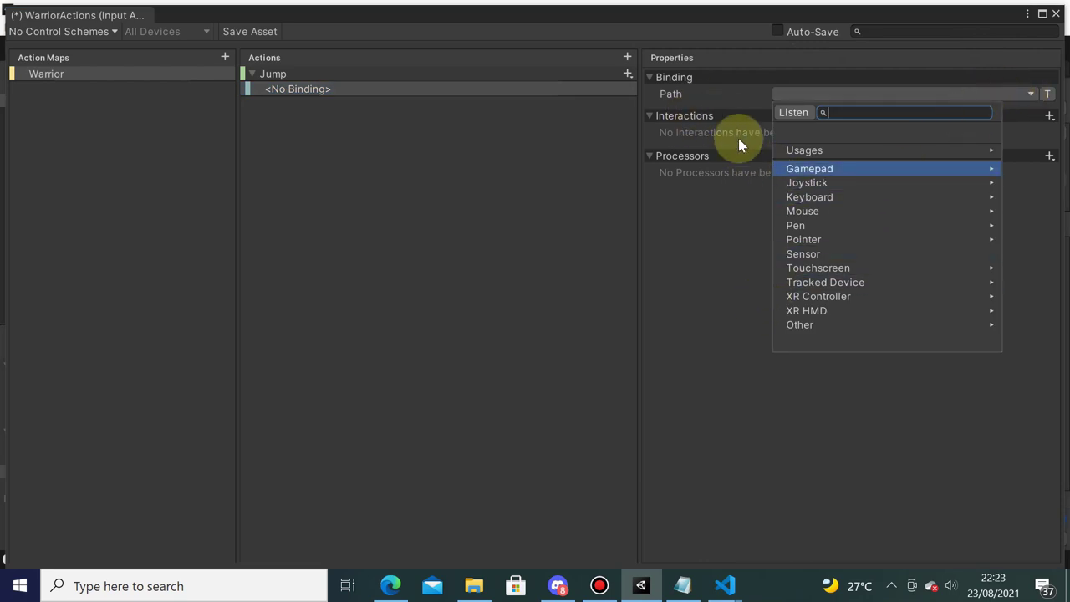
{"action": "left_click", "coordinate": [872, 268]}
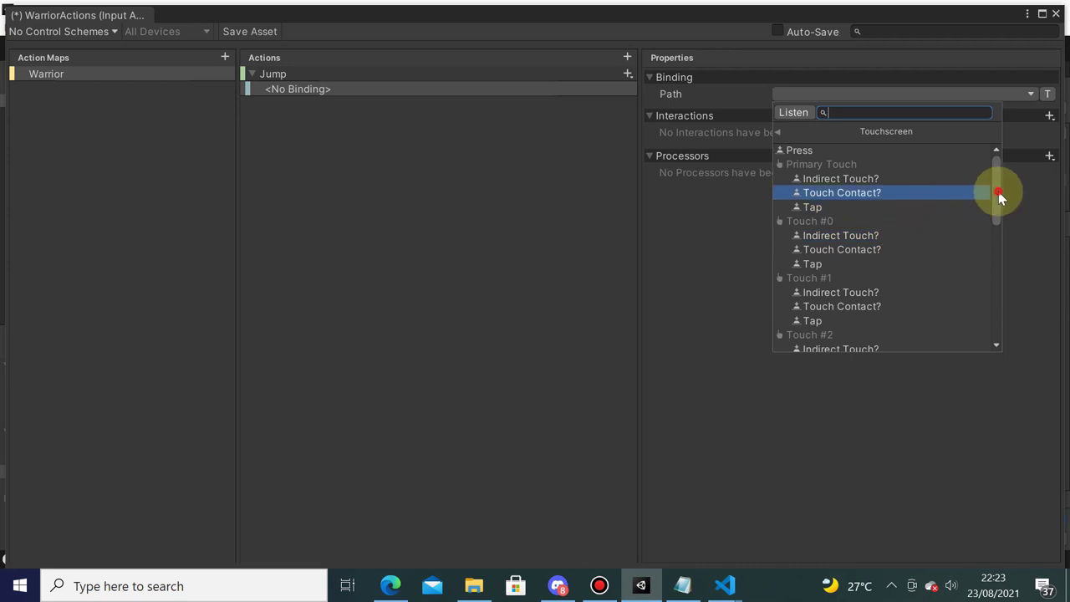
{"action": "mouse_move", "coordinate": [998, 191]}
{"action": "left_mouse_down"}
{"action": "mouse_move", "coordinate": [942, 315]}
{"action": "mouse_move", "coordinate": [1046, 143]}
{"action": "left_mouse_up"}
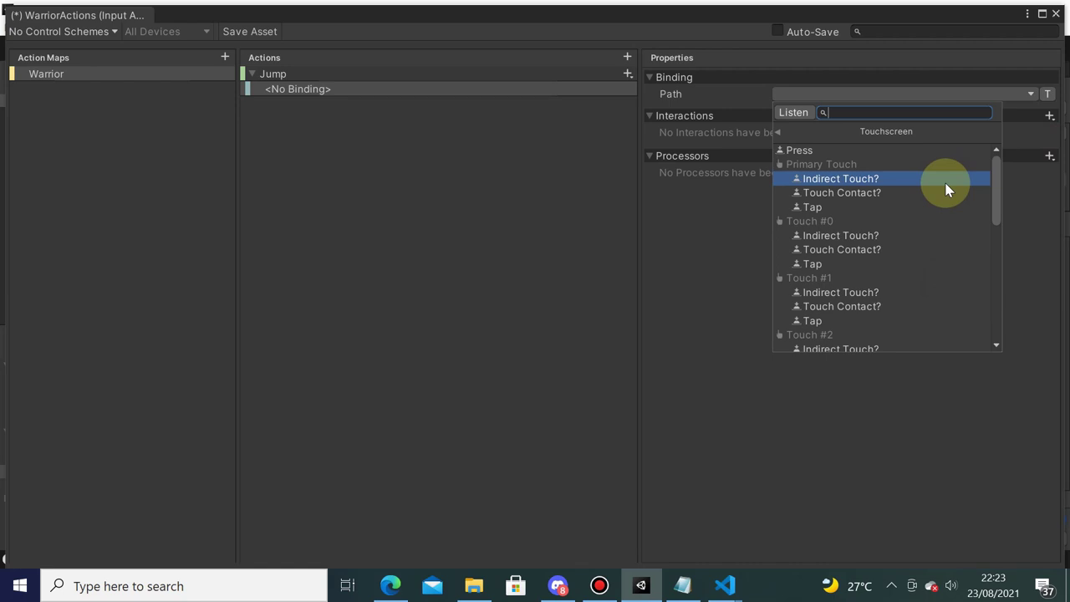
{"action": "left_click", "coordinate": [800, 150]}
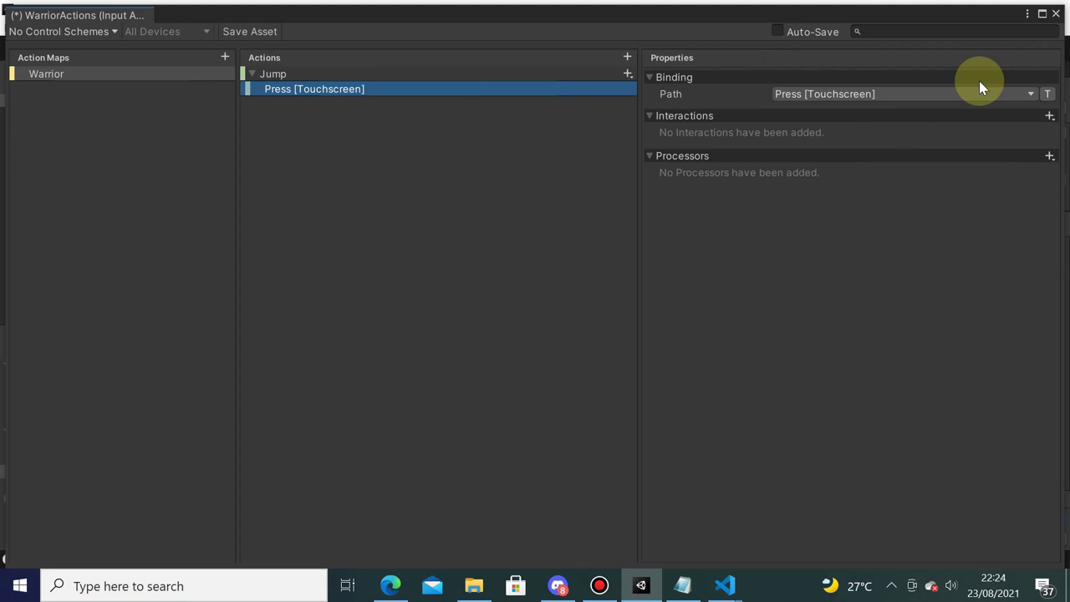
{"action": "left_click", "coordinate": [253, 32]}
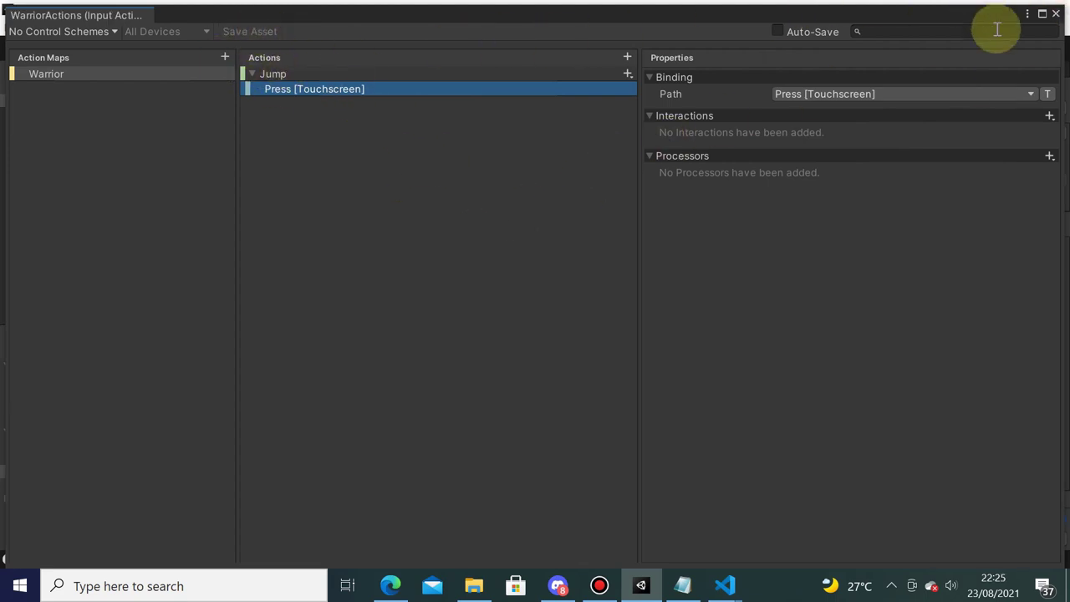
{"action": "left_click", "coordinate": [1056, 15]}
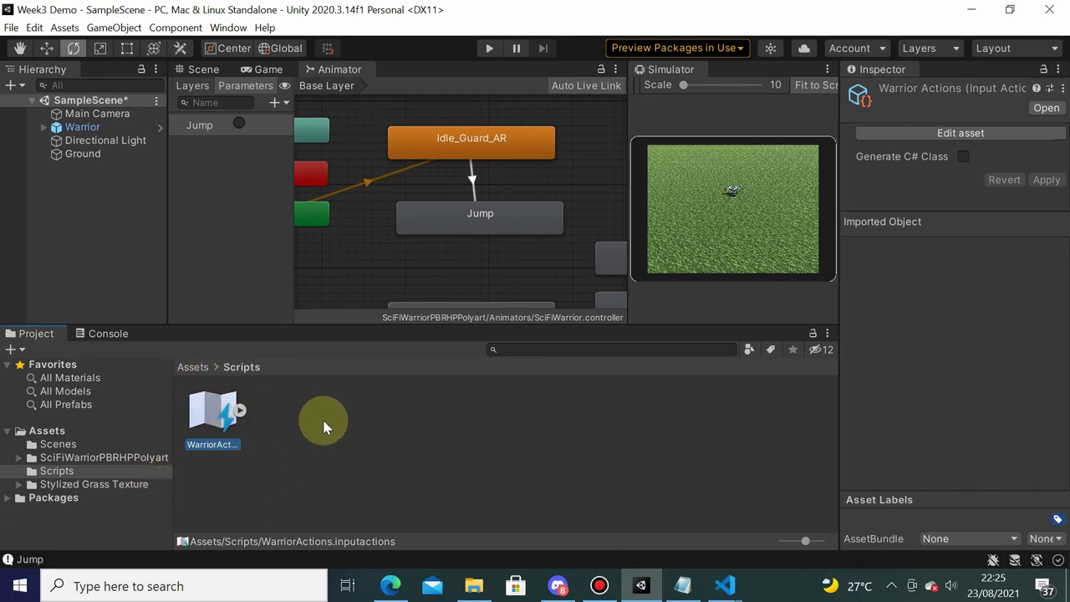
- Create a WarriorHandler C# script in Scripts and drag it onto Warrior in the Hierarchy
{"action": "right_click", "coordinate": [303, 431]}
{"action": "mouse_move", "coordinate": [490, 35]}
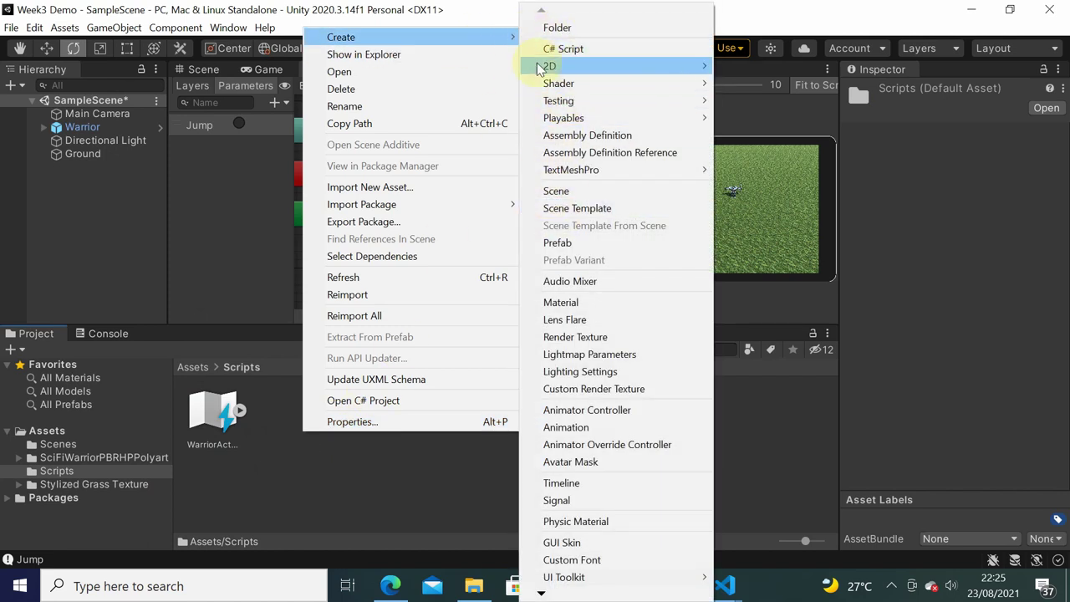
{"action": "left_click", "coordinate": [239, 485]}
{"action": "right_click", "coordinate": [274, 466]}
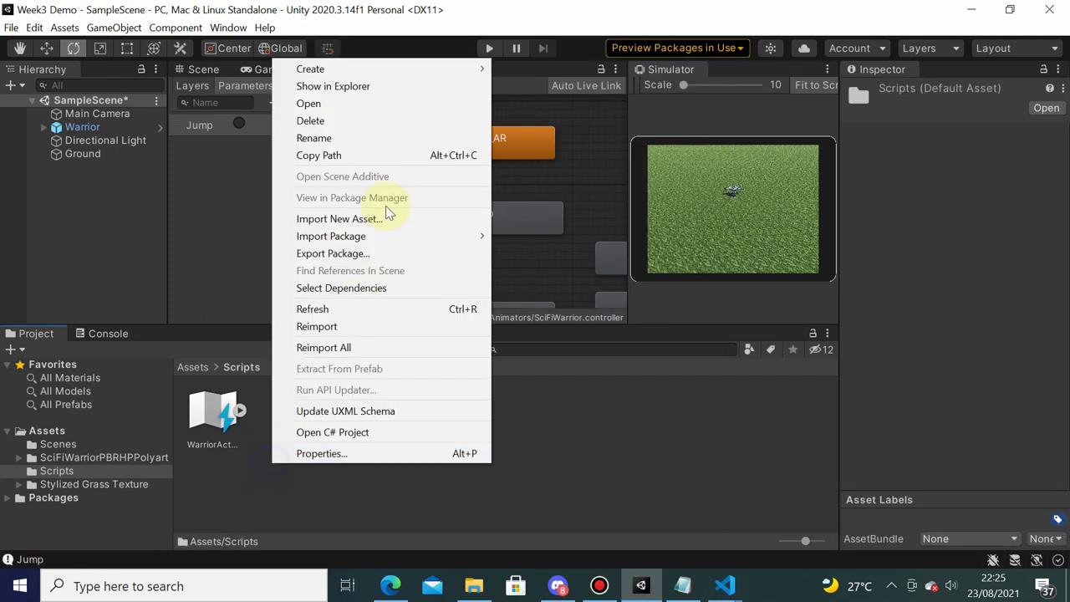
{"action": "mouse_move", "coordinate": [468, 69]}
{"action": "left_click", "coordinate": [539, 48]}
{"action": "type", "text": "WarriorHandler"}
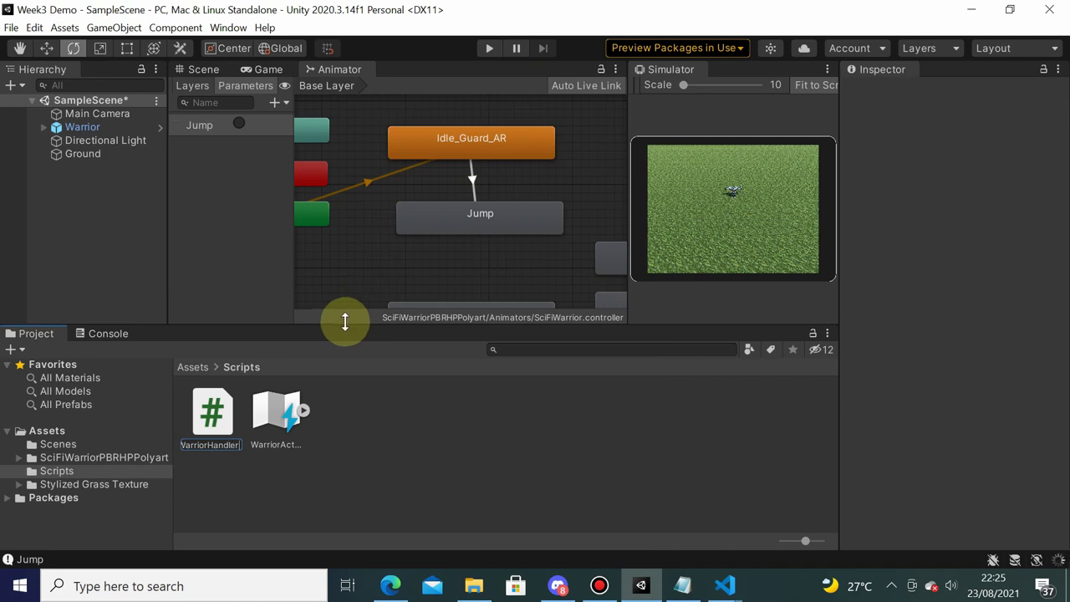
{"action": "key", "text": "Return"}
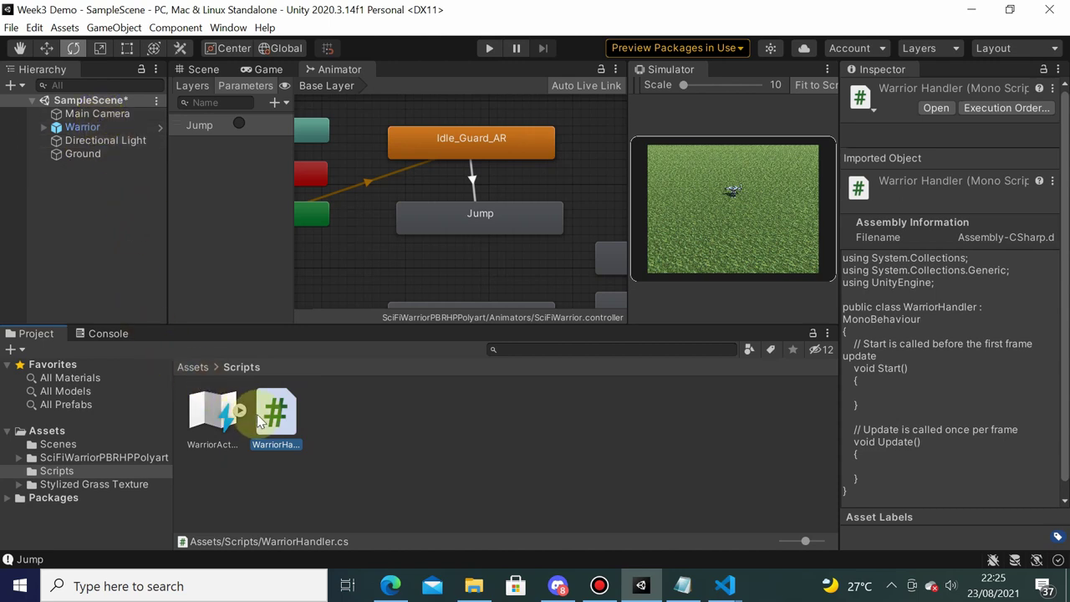
{"action": "left_click_drag", "start_coordinate": [268, 414], "coordinate": [90, 126]}
- Add a Player Input component to the Warrior and assign WarriorActions as its Actions asset
{"action": "left_click", "coordinate": [83, 126]}
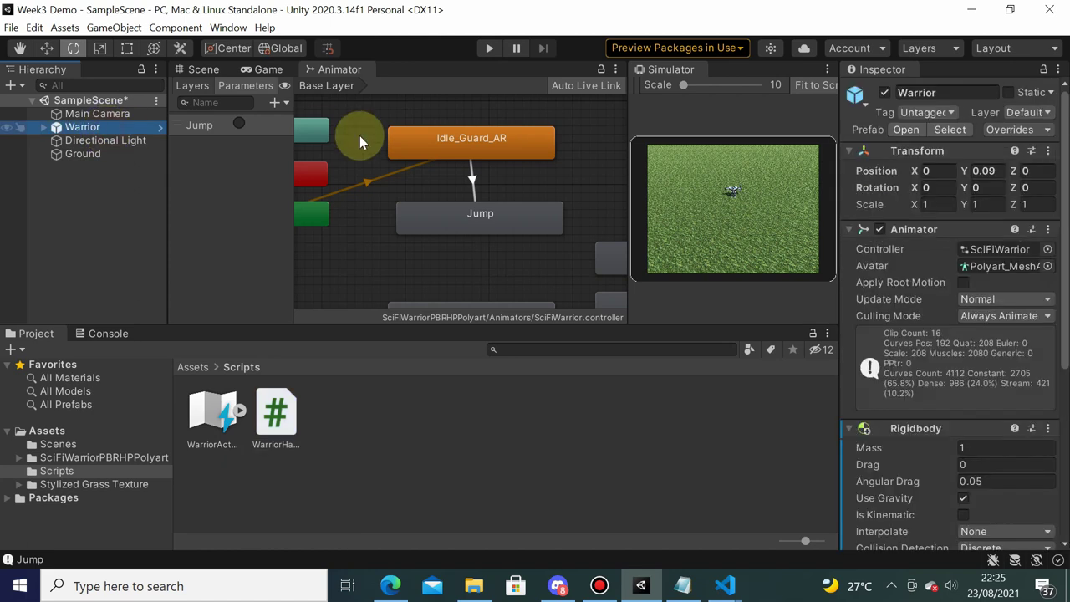
{"action": "scroll", "coordinate": [978, 334], "scroll_direction": "down", "scroll_amount": 5}
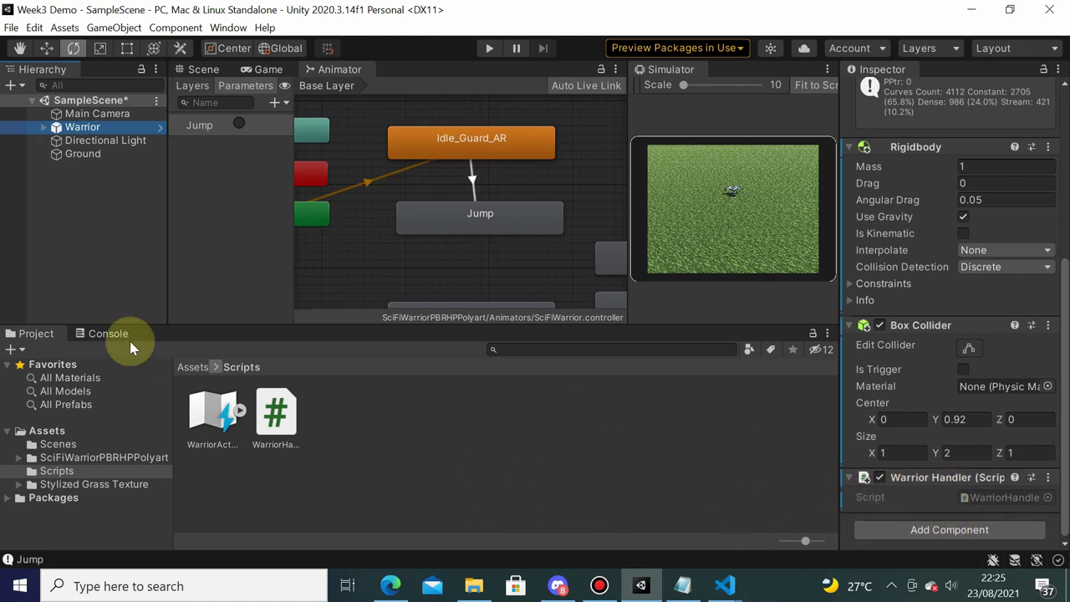
{"action": "left_click", "coordinate": [914, 530]}
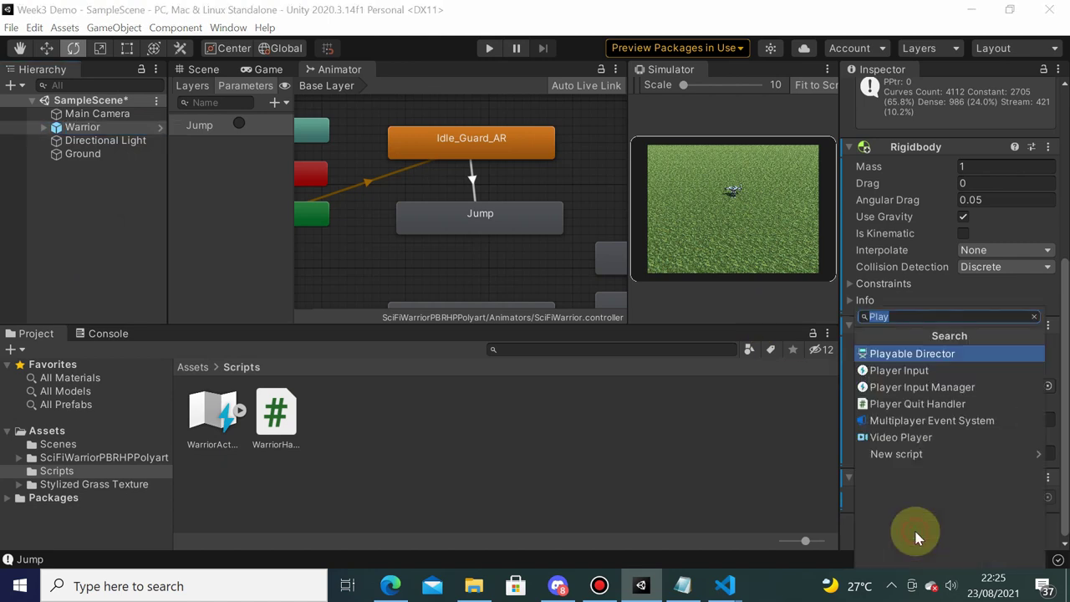
{"action": "left_click", "coordinate": [944, 370]}
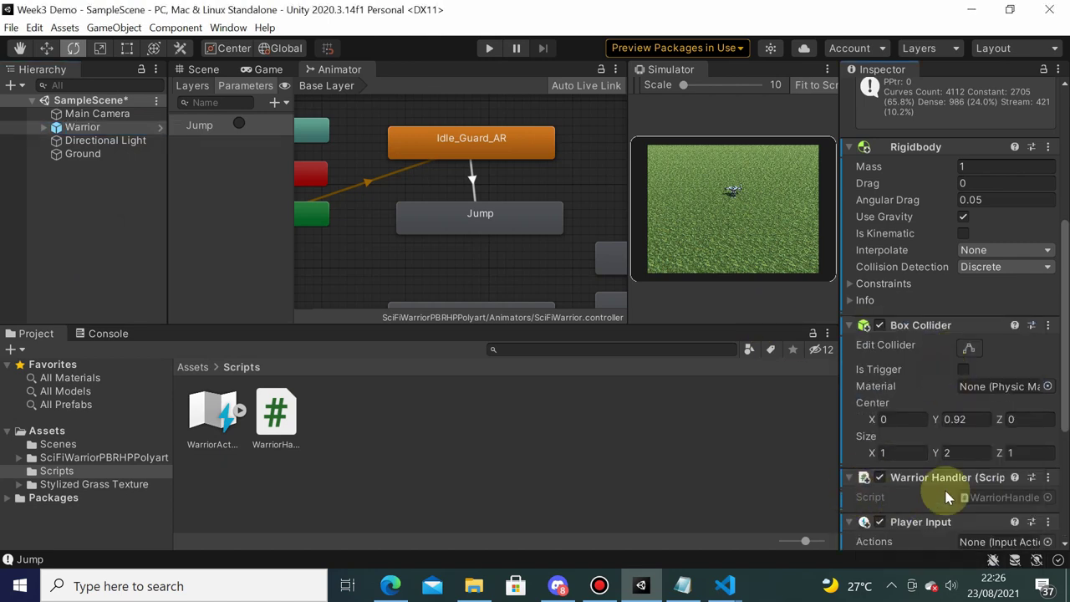
{"action": "scroll", "coordinate": [984, 462], "scroll_direction": "down", "scroll_amount": 5}
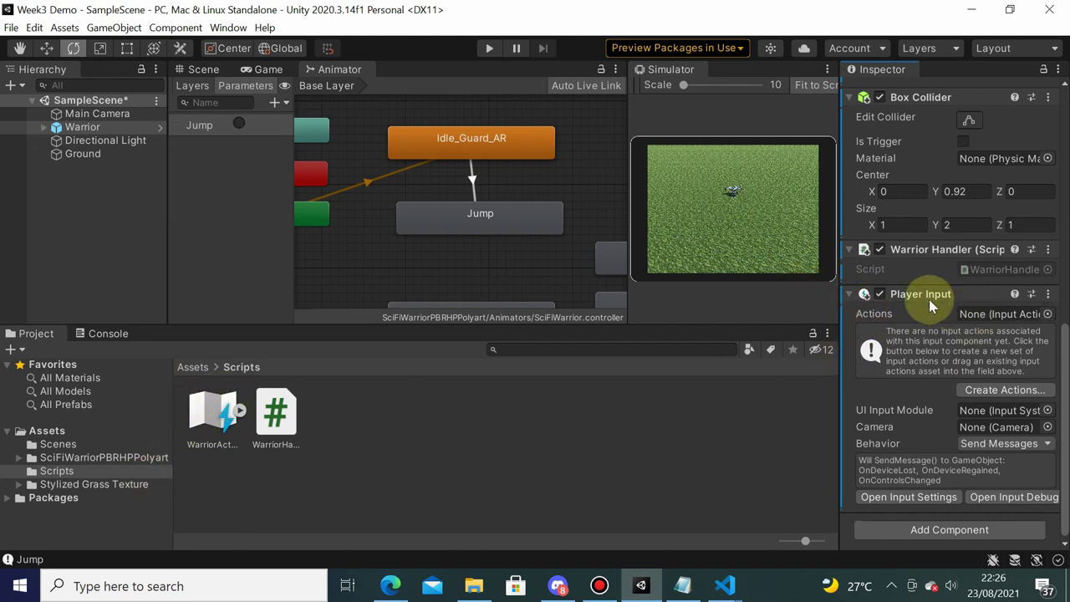
{"action": "left_click_drag", "start_coordinate": [215, 414], "coordinate": [1001, 323]}
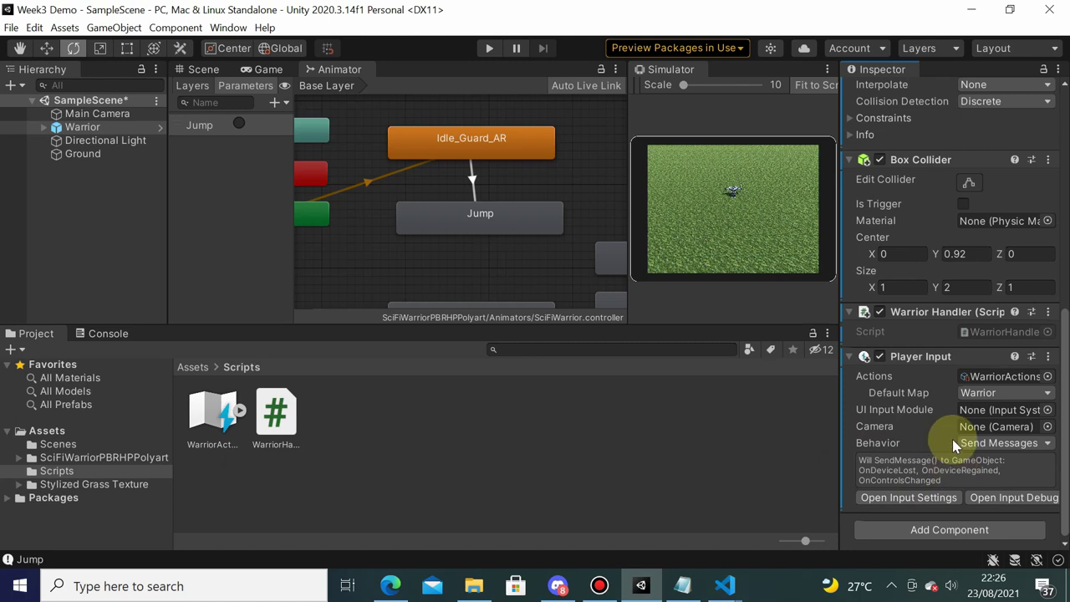
- Open the WarriorActions input actions editor to review it, then close it
{"action": "left_click", "coordinate": [213, 414]}
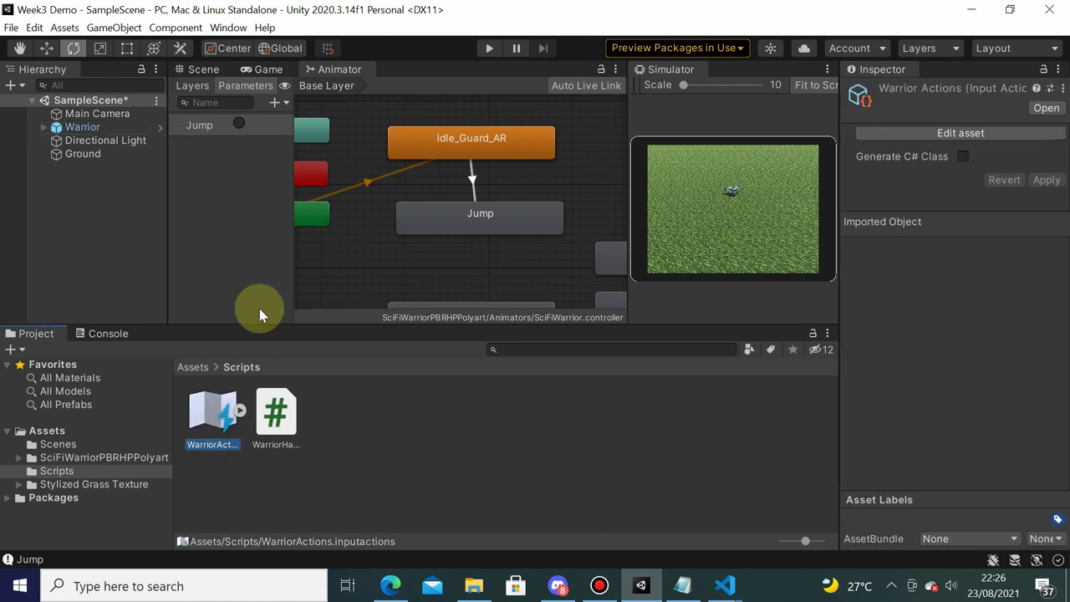
{"action": "left_click", "coordinate": [213, 426]}
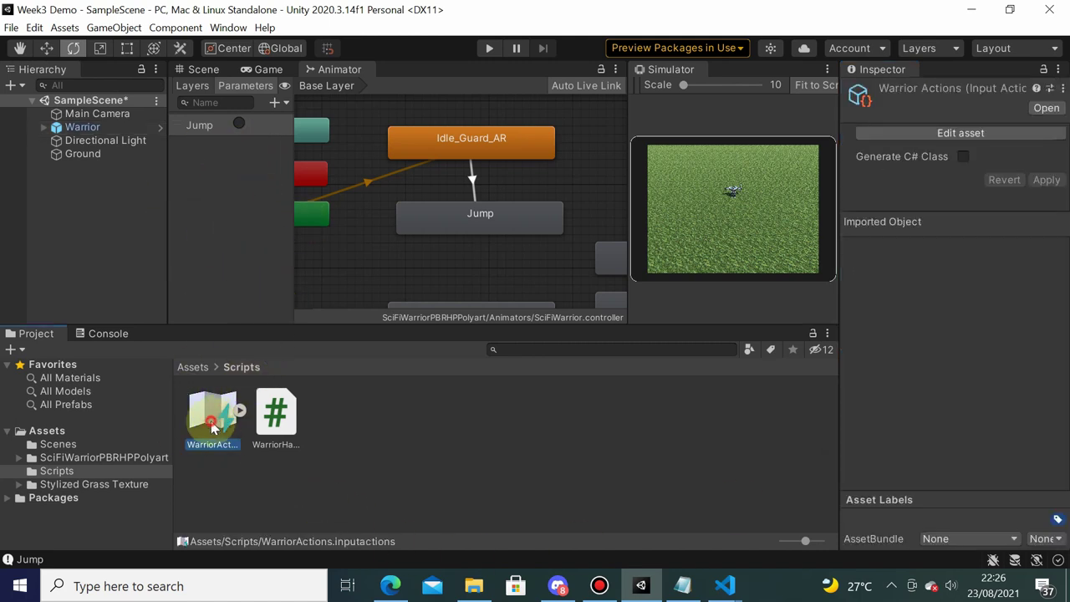
{"action": "double_click", "coordinate": [213, 426]}
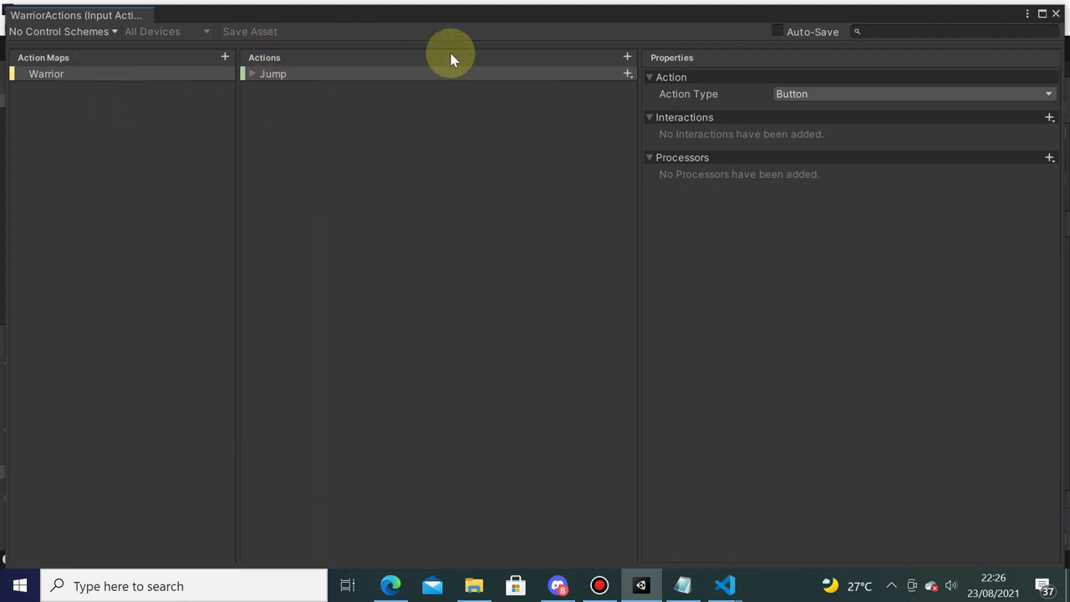
{"action": "left_click", "coordinate": [1056, 14]}
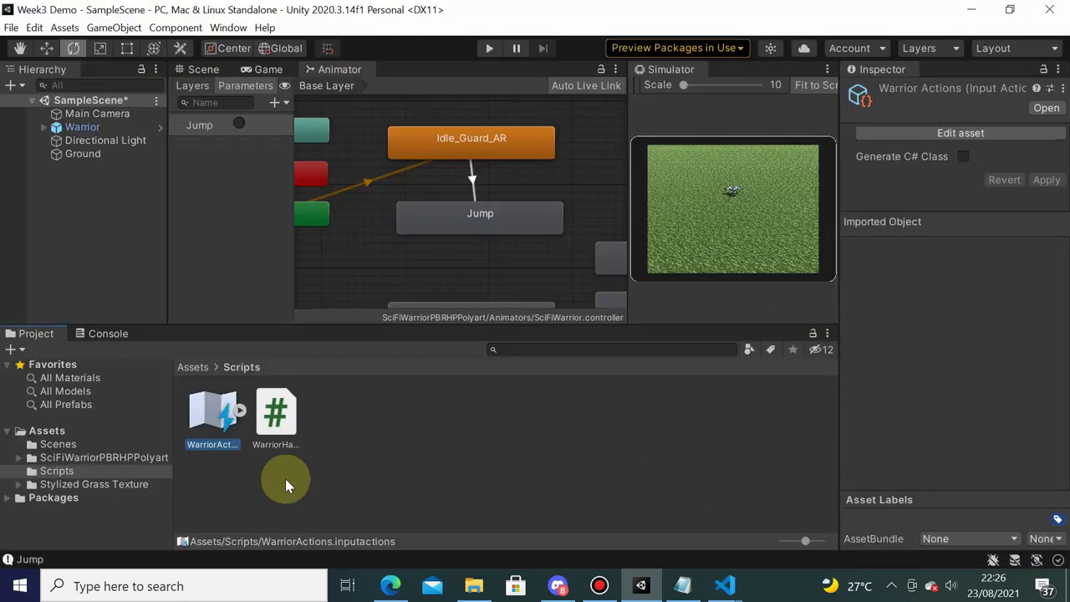
- Set the Warrior's Player Input Behavior to Invoke Unity Events
{"action": "left_click", "coordinate": [276, 414]}
{"action": "left_click", "coordinate": [125, 128]}
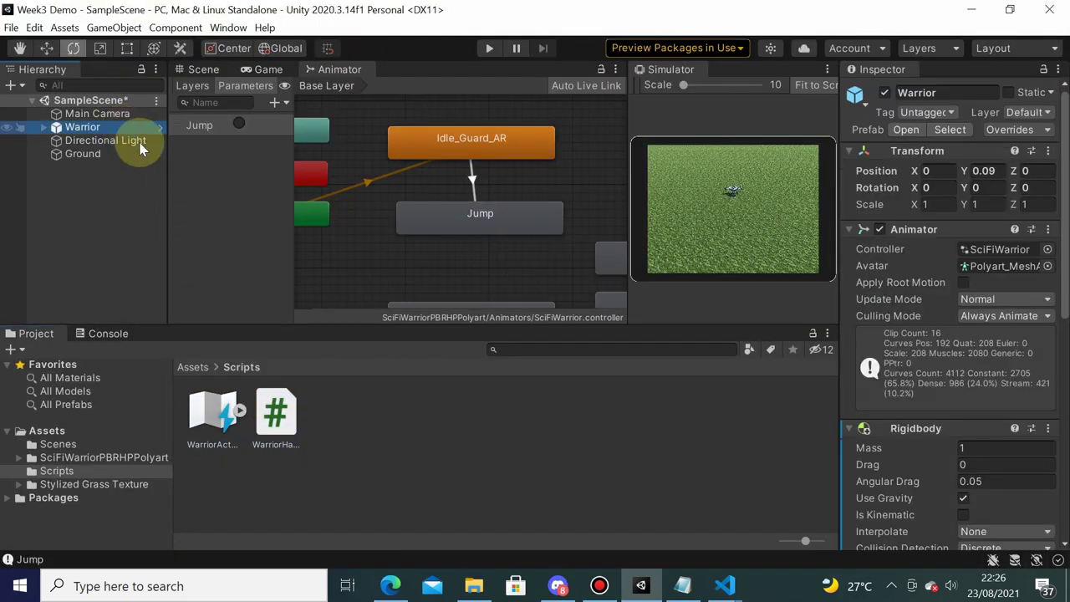
{"action": "scroll", "coordinate": [998, 374], "scroll_direction": "down", "scroll_amount": 3}
{"action": "scroll", "coordinate": [1002, 373], "scroll_direction": "down", "scroll_amount": 3}
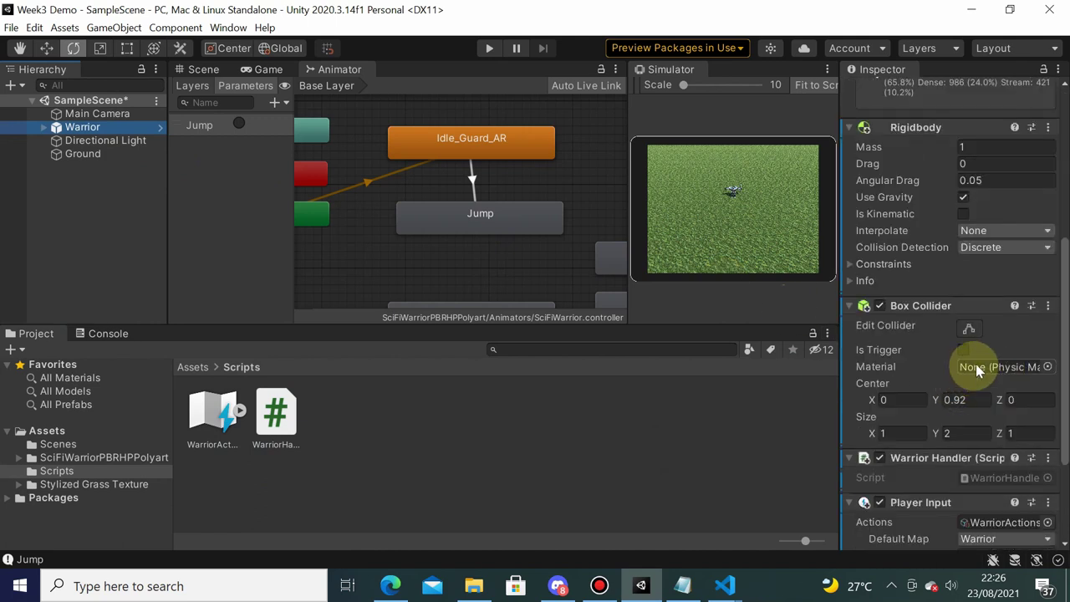
{"action": "scroll", "coordinate": [995, 418], "scroll_direction": "down", "scroll_amount": 3}
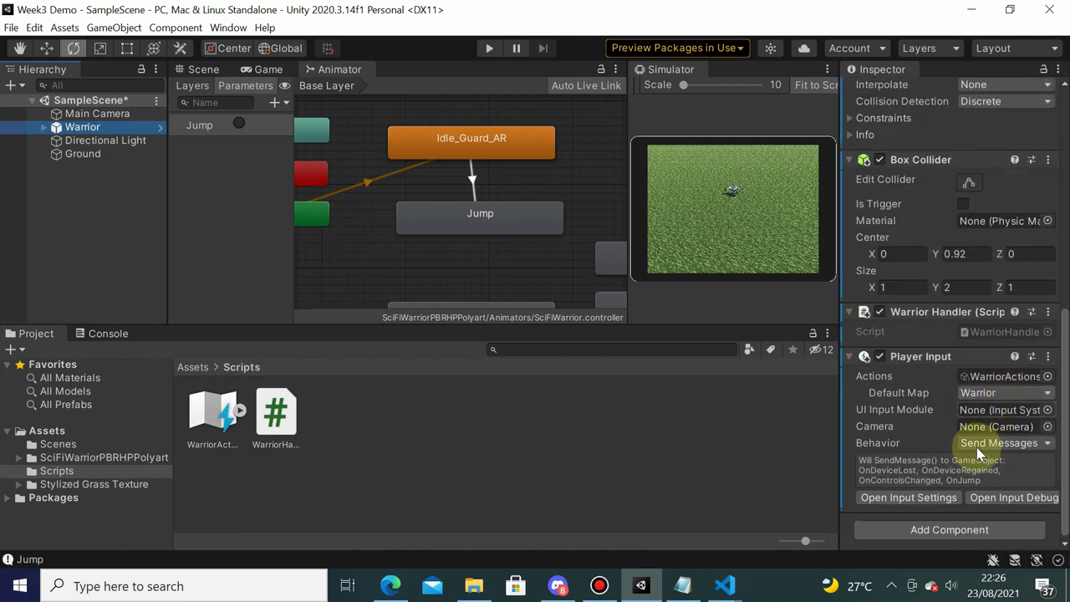
{"action": "left_click", "coordinate": [991, 450]}
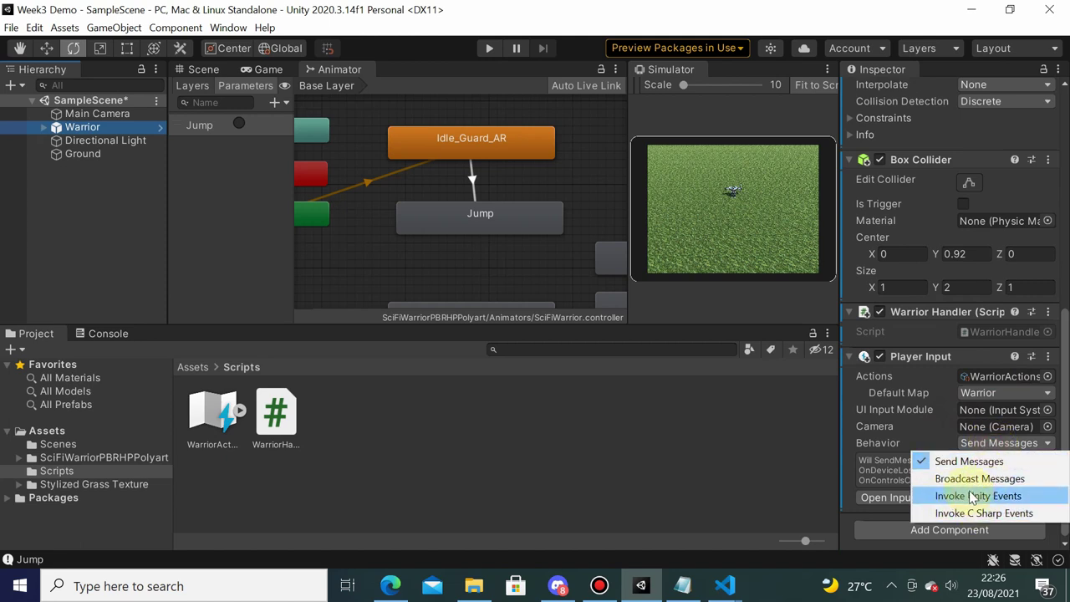
{"action": "left_click", "coordinate": [974, 497]}
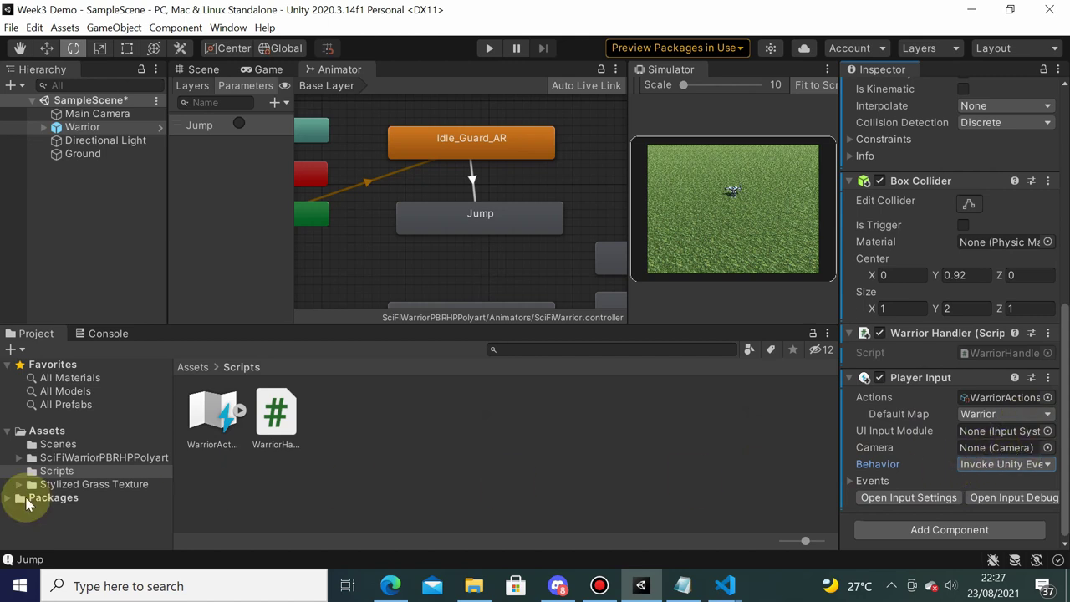
- Add 'using UnityEngine.InputSystem;' below line 3 of WarriorHandler.cs and save it
{"action": "left_click", "coordinate": [279, 416]}
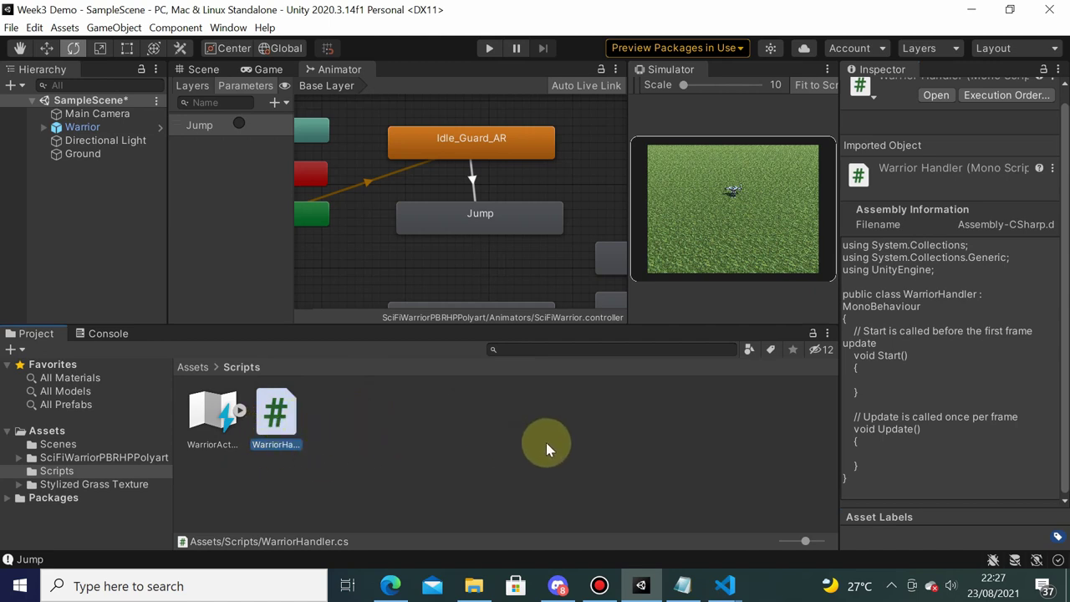
{"action": "double_click", "coordinate": [289, 416]}
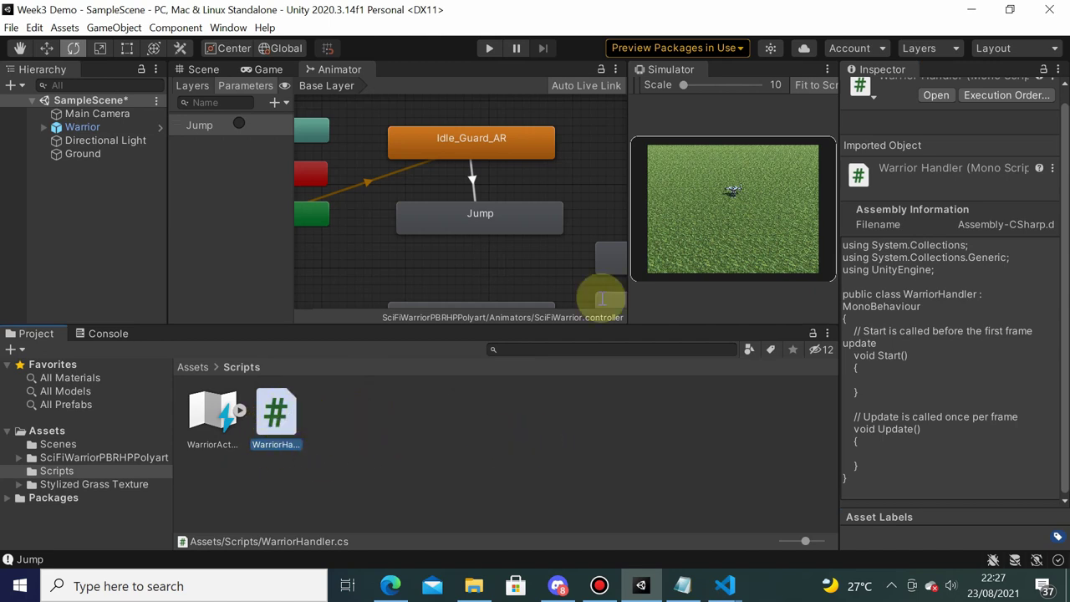
{"action": "left_click", "coordinate": [532, 184]}
{"action": "left_click", "coordinate": [508, 126]}
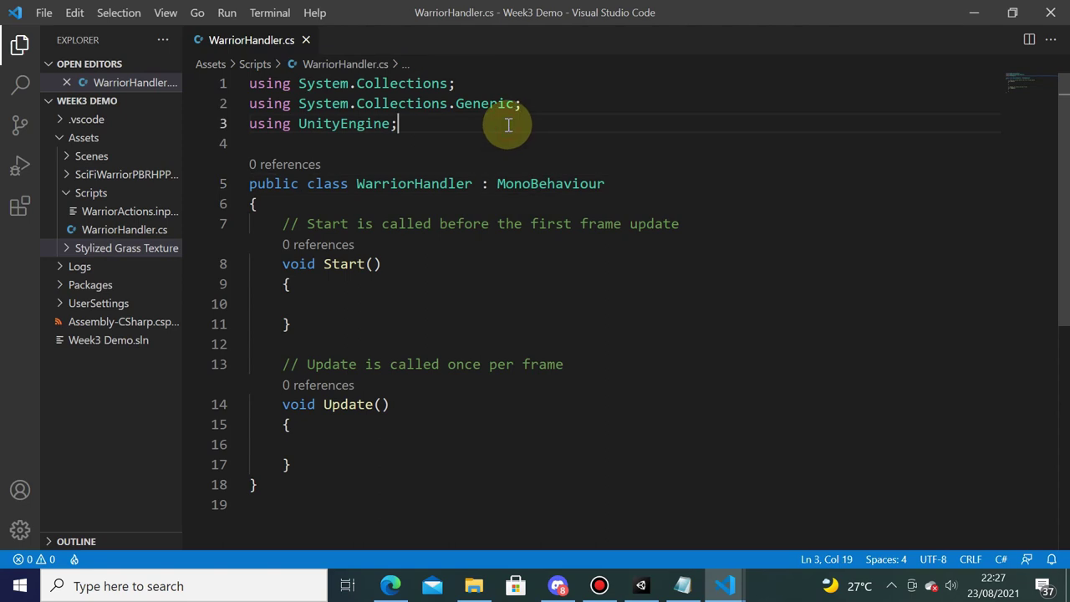
{"action": "key", "text": "Return"}
{"action": "type", "text": "u"}
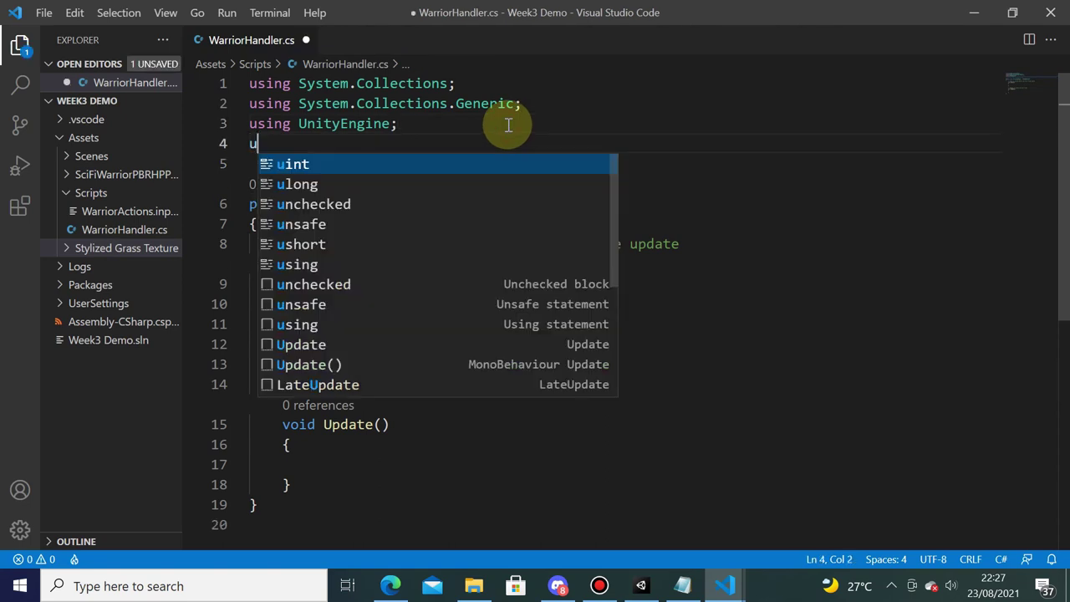
{"action": "type", "text": "sing UnityEn"}
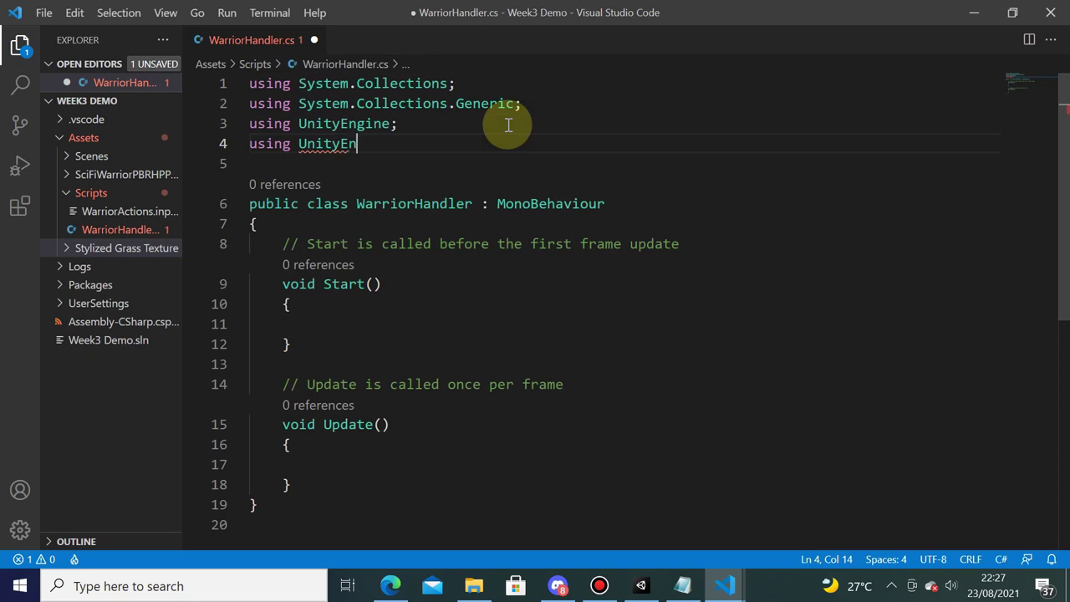
{"action": "type", "text": "gine.Inp"}
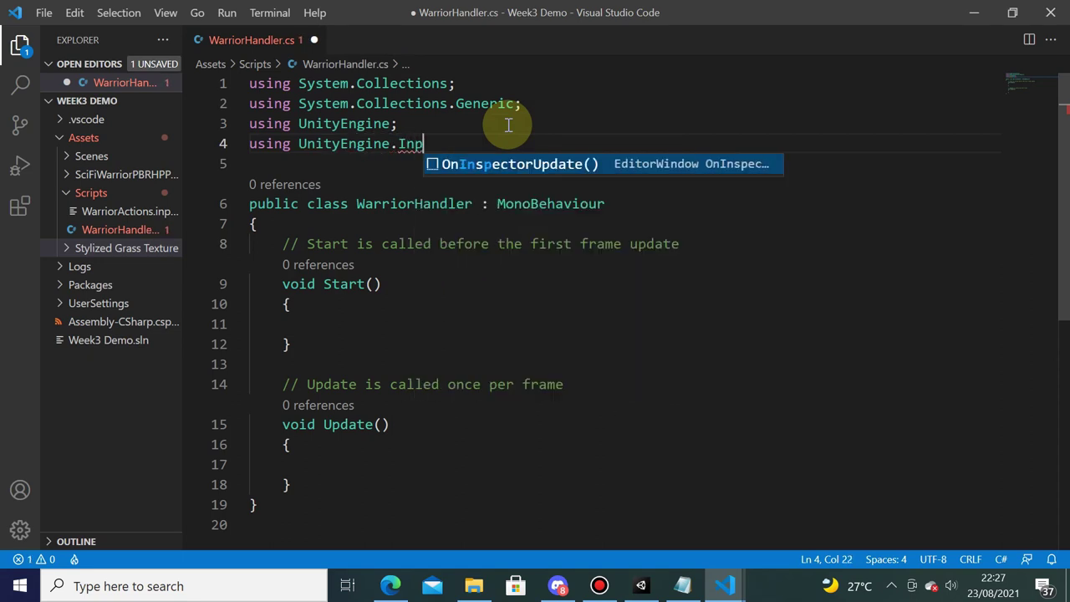
{"action": "type", "text": "utSystem;"}
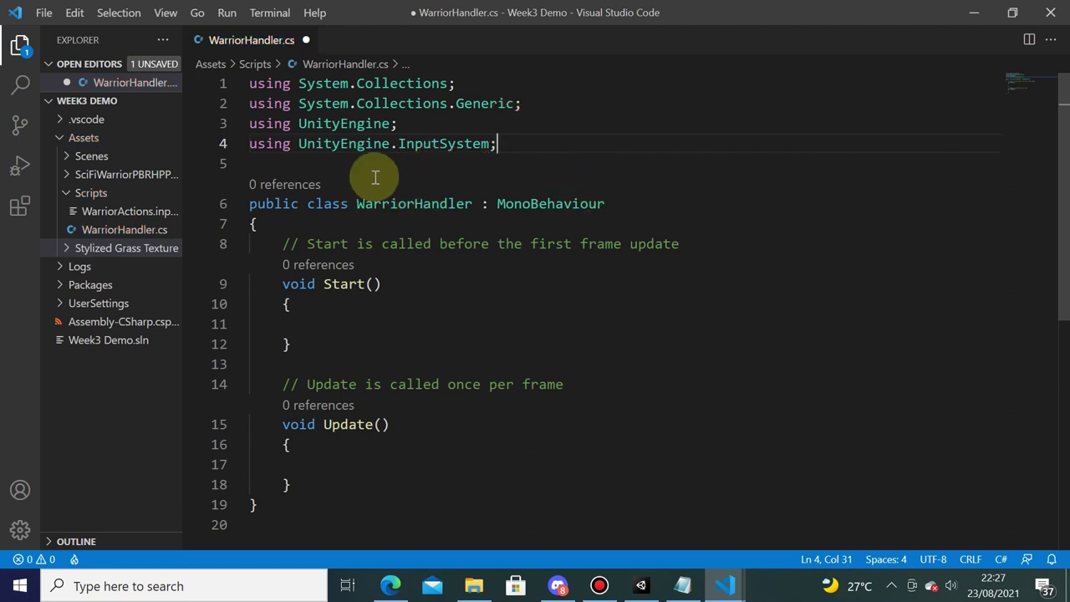
{"action": "key", "text": "ctrl+s"}
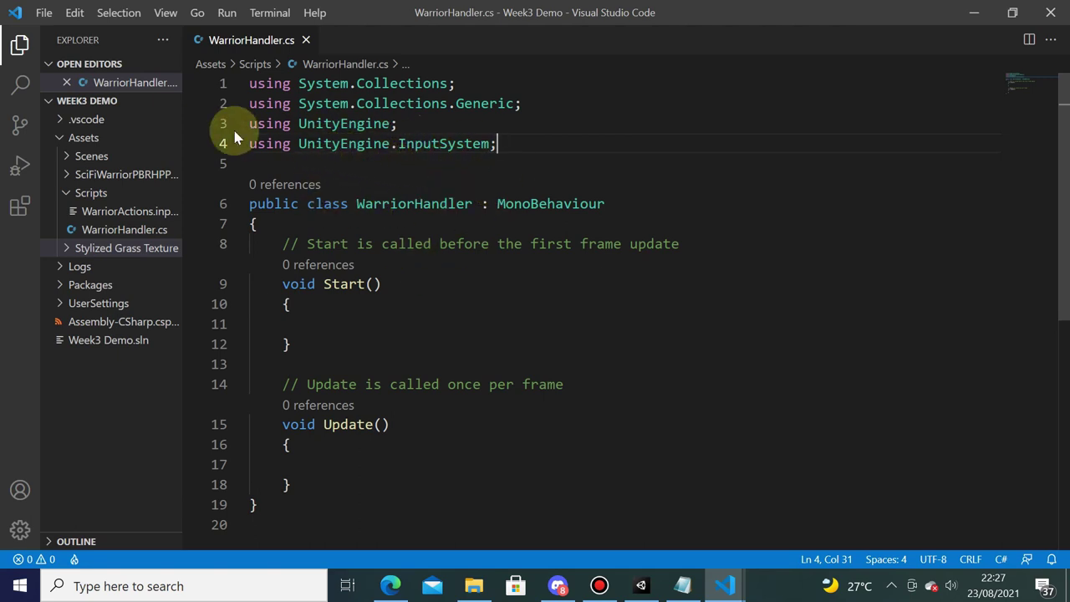
- Run Developer: Reload Window from the Command Palette
{"action": "left_click", "coordinate": [176, 16]}
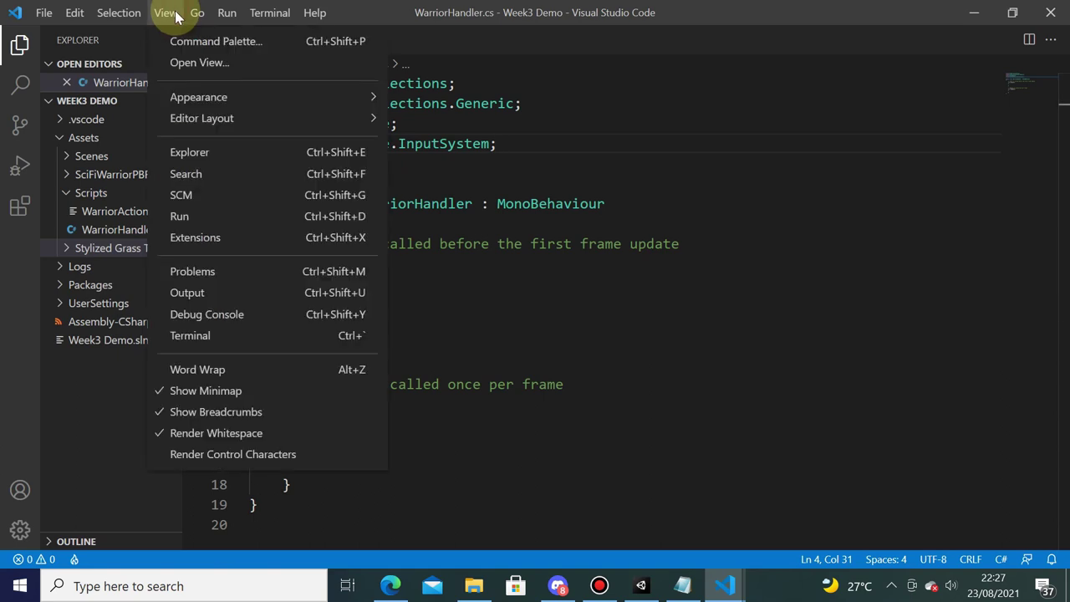
{"action": "left_click", "coordinate": [224, 41]}
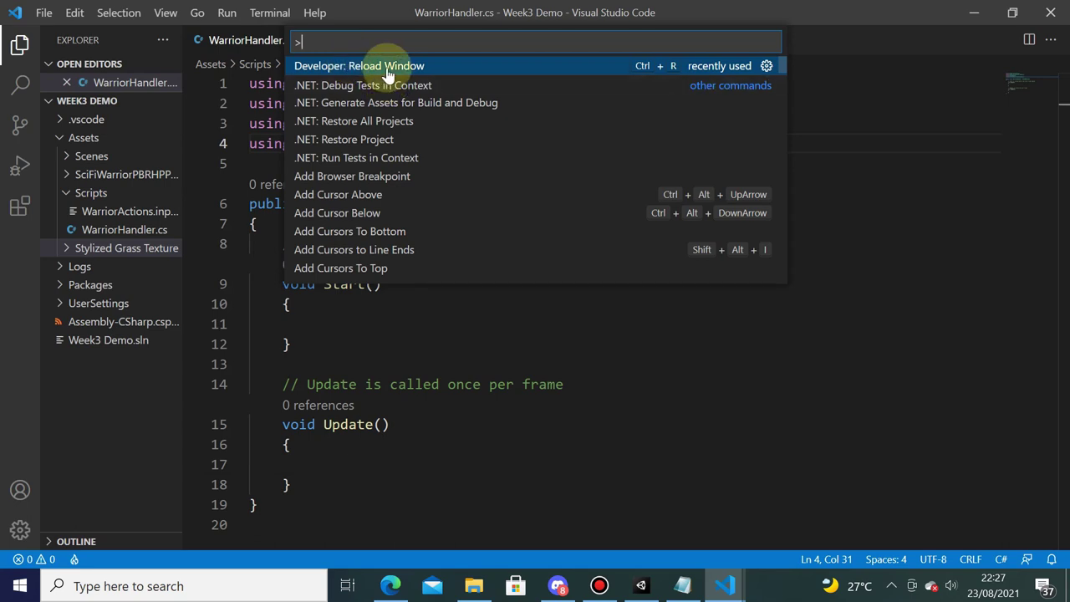
{"action": "type", "text": "Relo"}
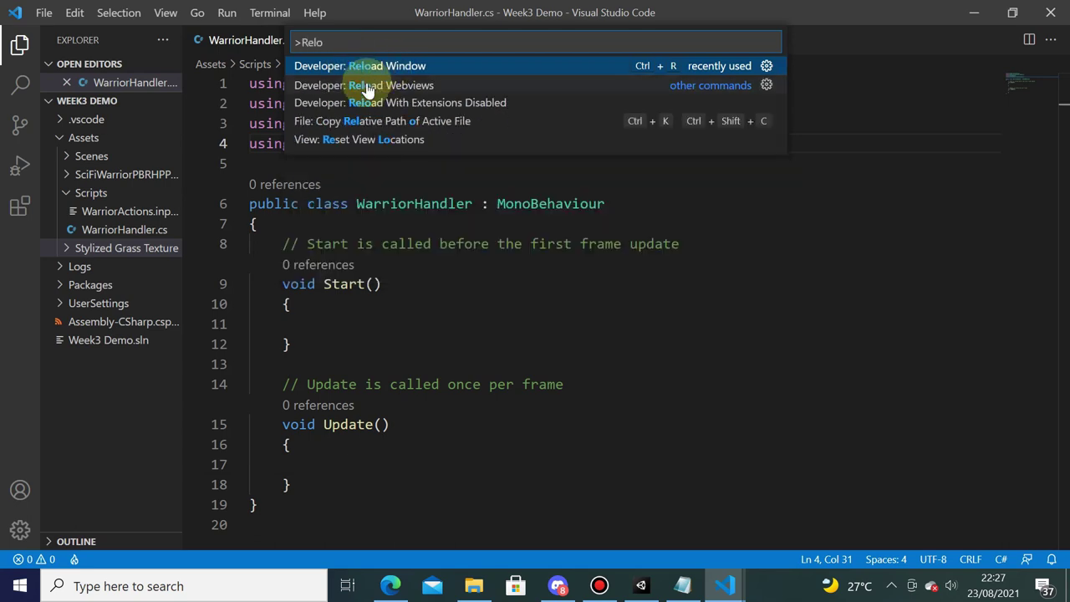
{"action": "left_click", "coordinate": [377, 69]}
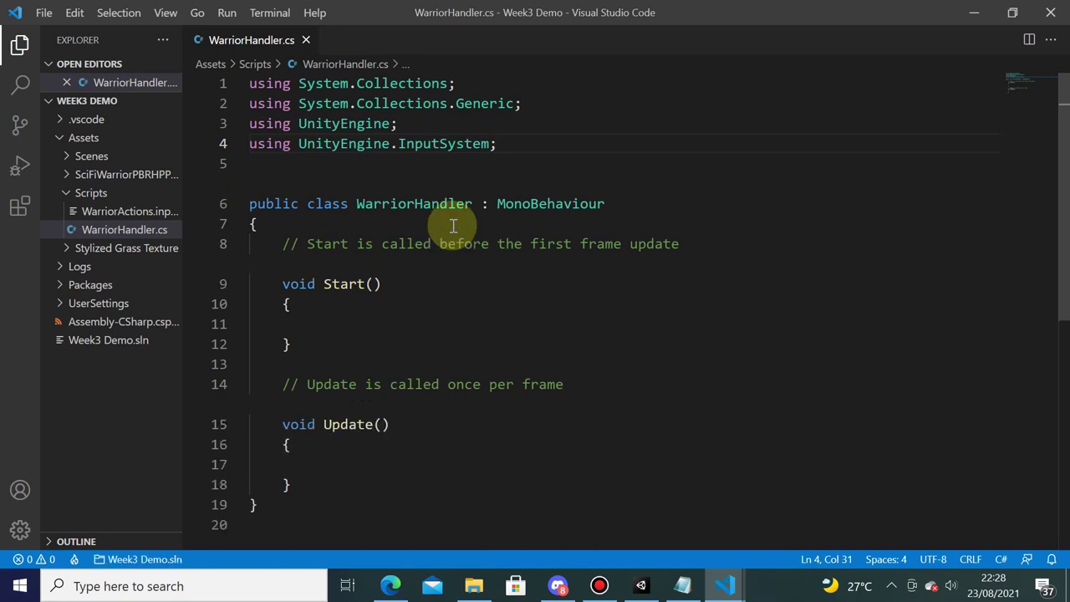
- Browse WarriorHandler.cs's symbol list, then put the cursor after the class's opening brace
{"action": "left_click", "coordinate": [398, 67]}
{"action": "left_click", "coordinate": [403, 70]}
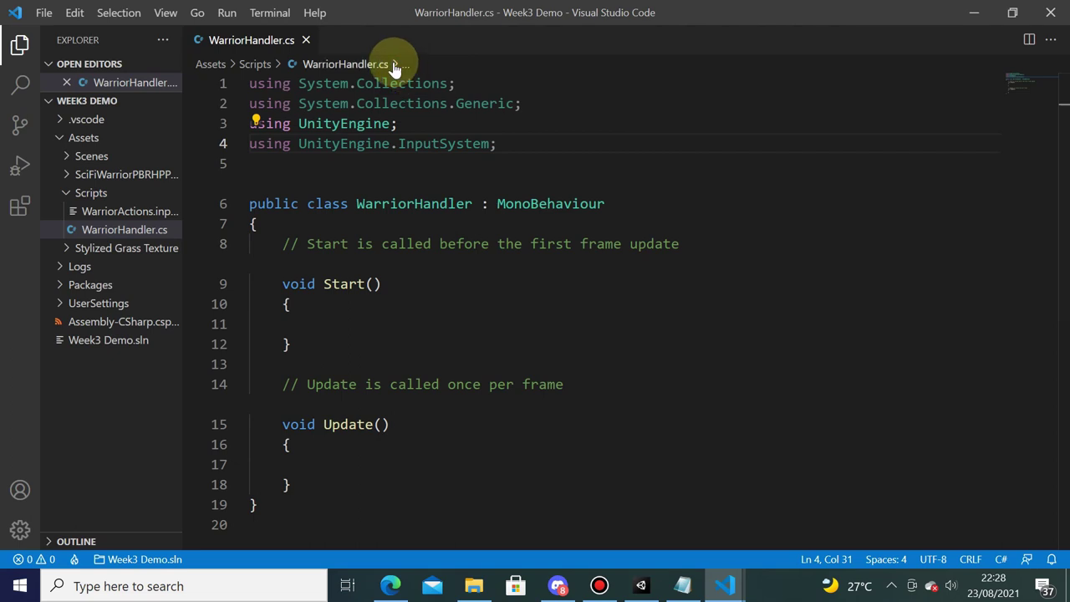
{"action": "left_click", "coordinate": [408, 67]}
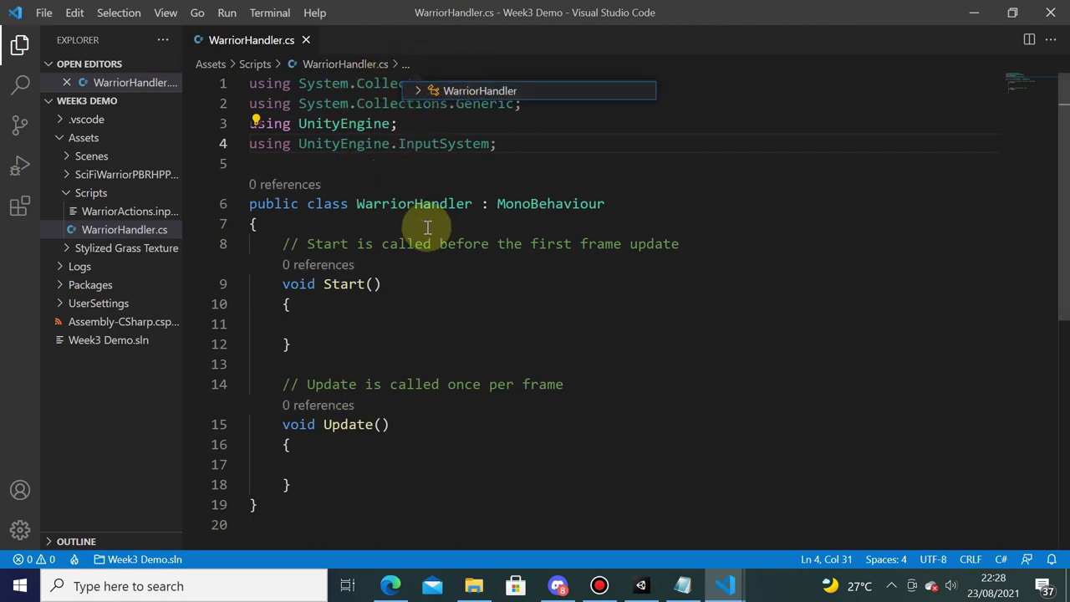
{"action": "key", "text": "Escape"}
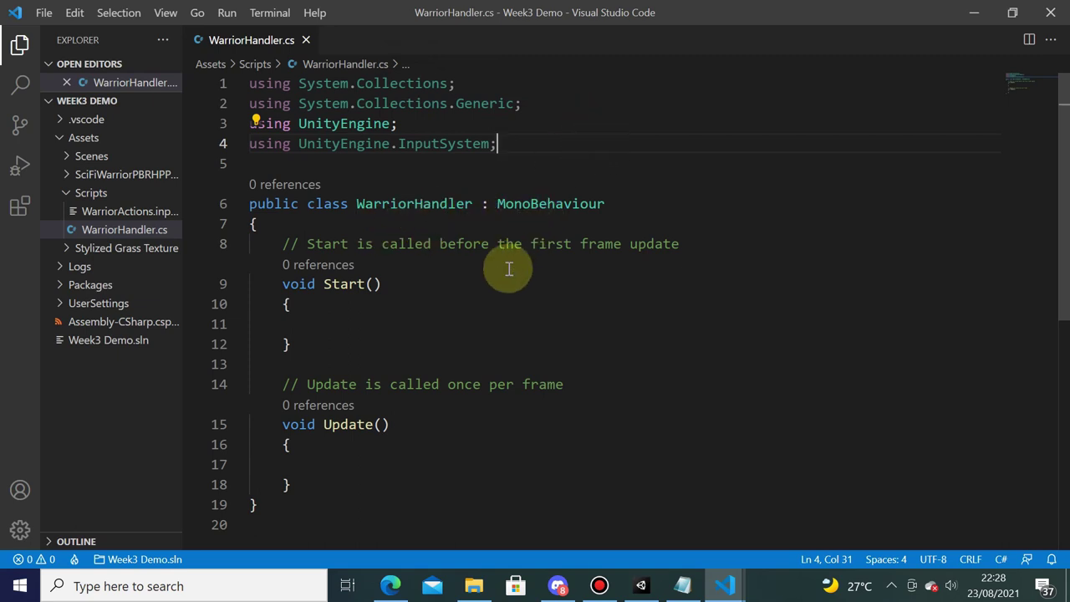
{"action": "left_click", "coordinate": [679, 225]}
- Write the method signature public void OnJump(InputAction.CallbackContext ctx) with its opening brace
{"action": "key", "text": "Return"}
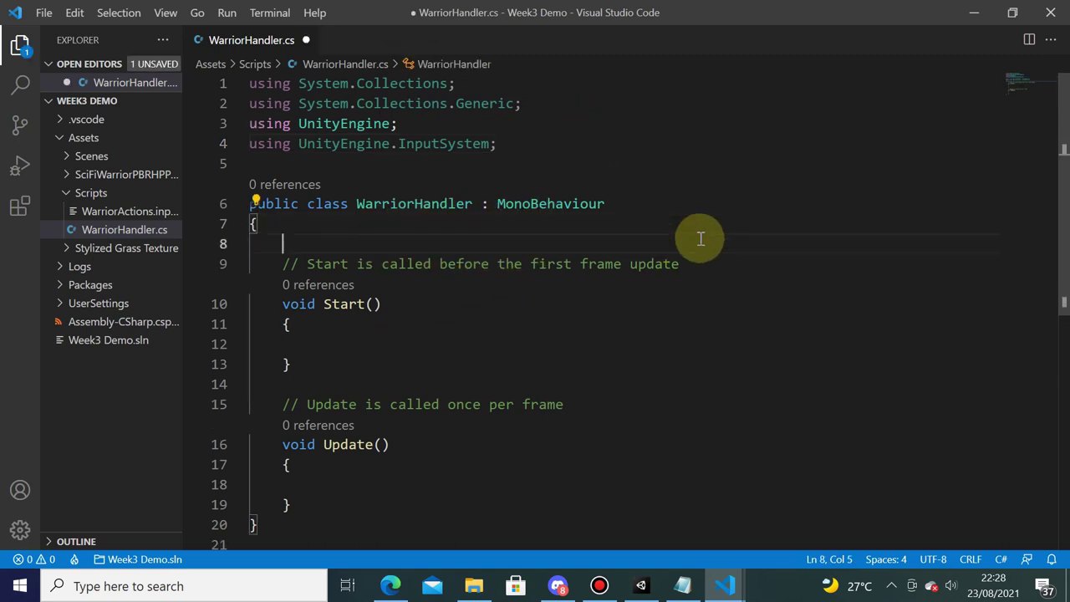
{"action": "key", "text": "Return"}
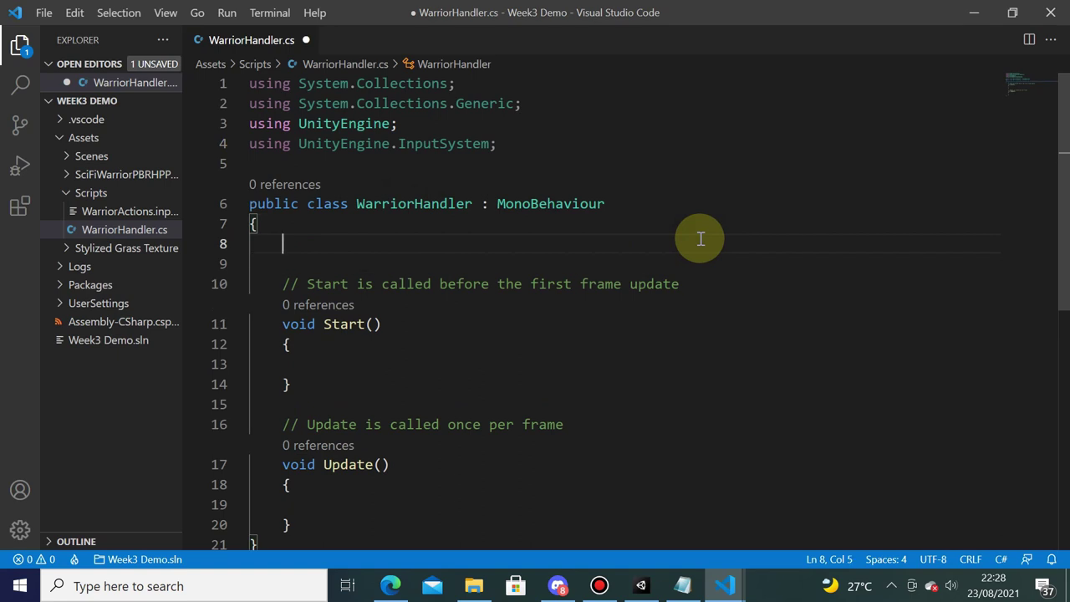
{"action": "type", "text": "public void "}
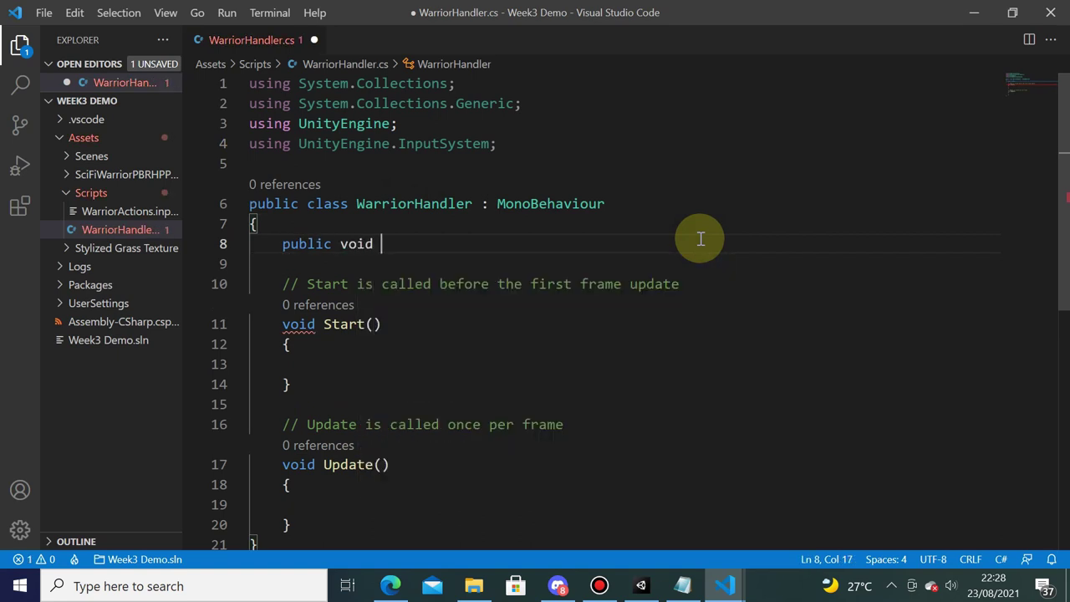
{"action": "type", "text": "OnJump("}
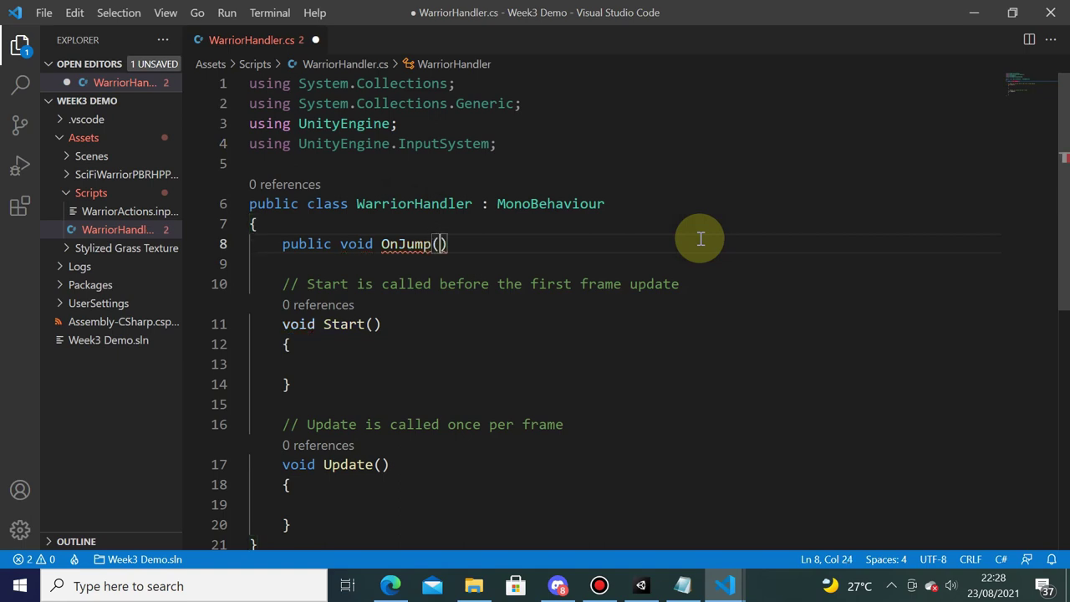
{"action": "type", "text": "Inp"}
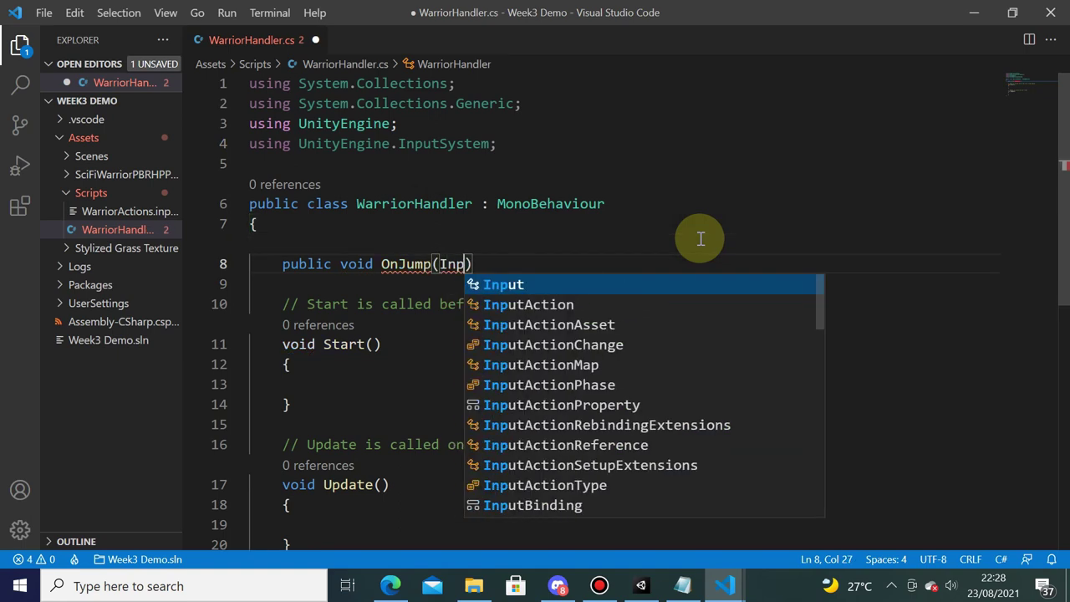
{"action": "type", "text": "utAct"}
{"action": "key", "text": "Tab"}
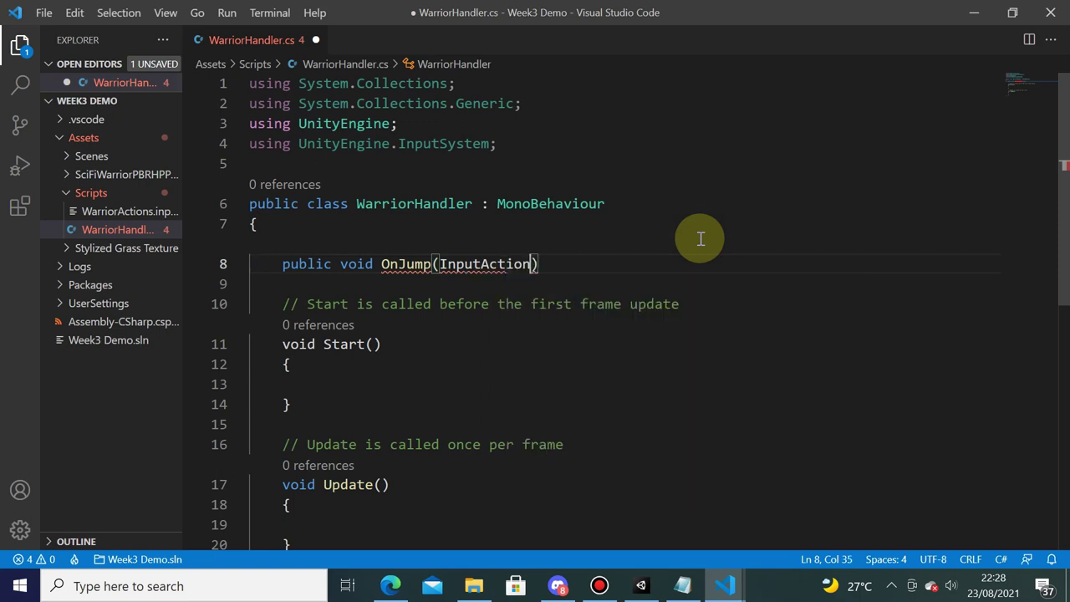
{"action": "type", "text": "."}
{"action": "key", "text": "Tab"}
{"action": "type", "text": "c"}
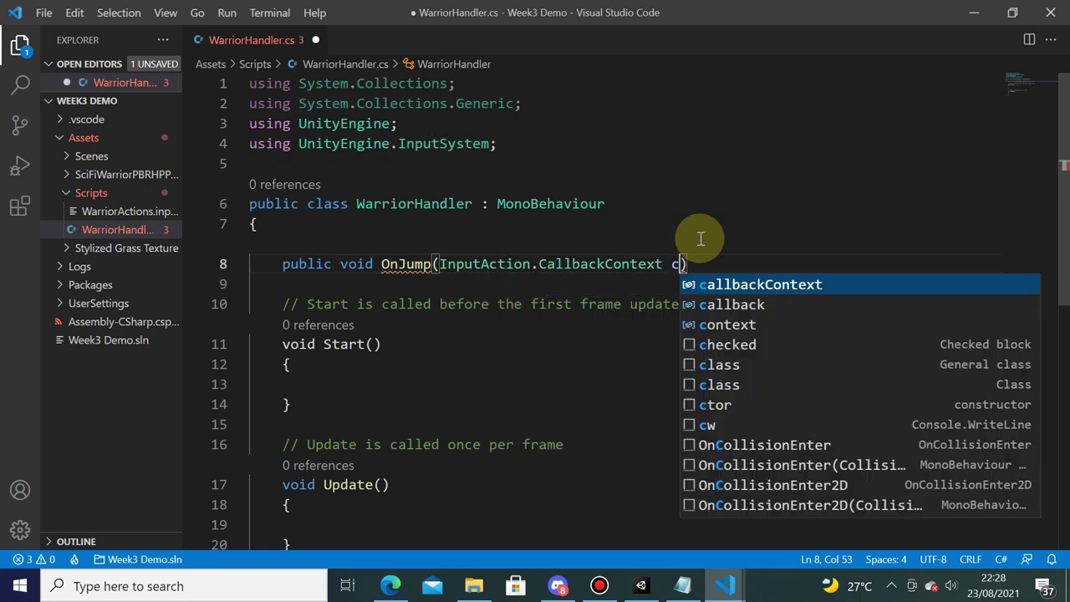
{"action": "type", "text": "tx) {"}
{"action": "key", "text": "Return"}
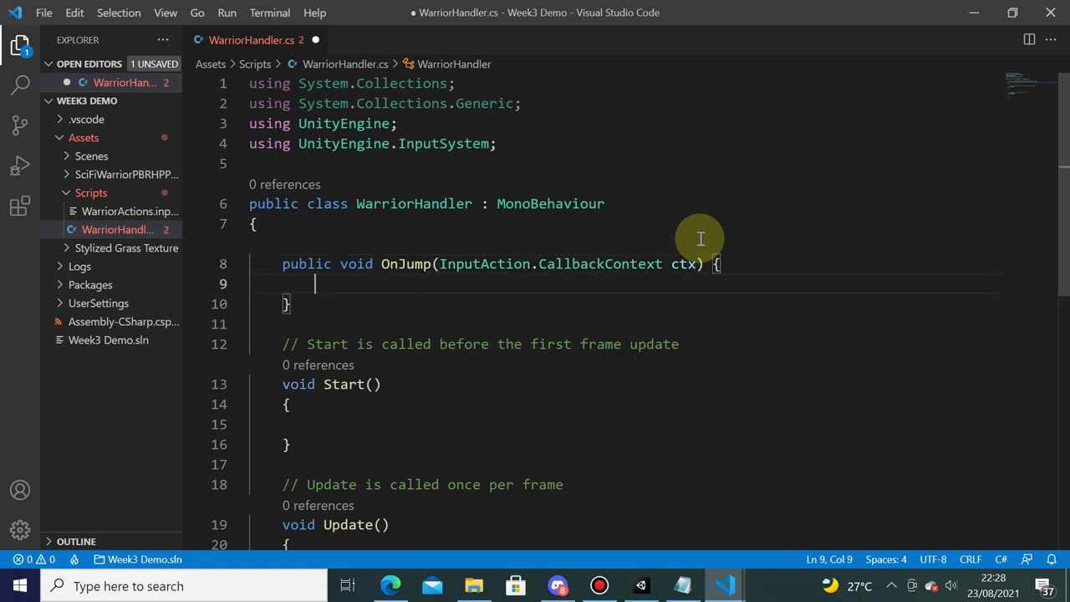
- Fill OnJump with Debug.Log("Jump"); save WarriorHandler.cs and return to Unity
{"action": "left_click", "coordinate": [687, 264]}
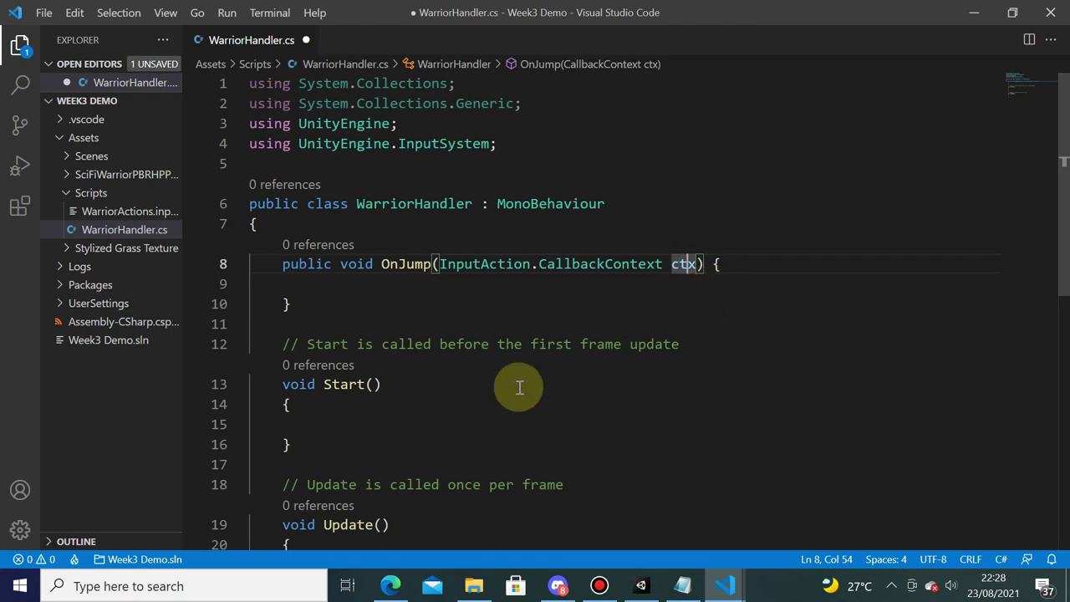
{"action": "left_click", "coordinate": [403, 289]}
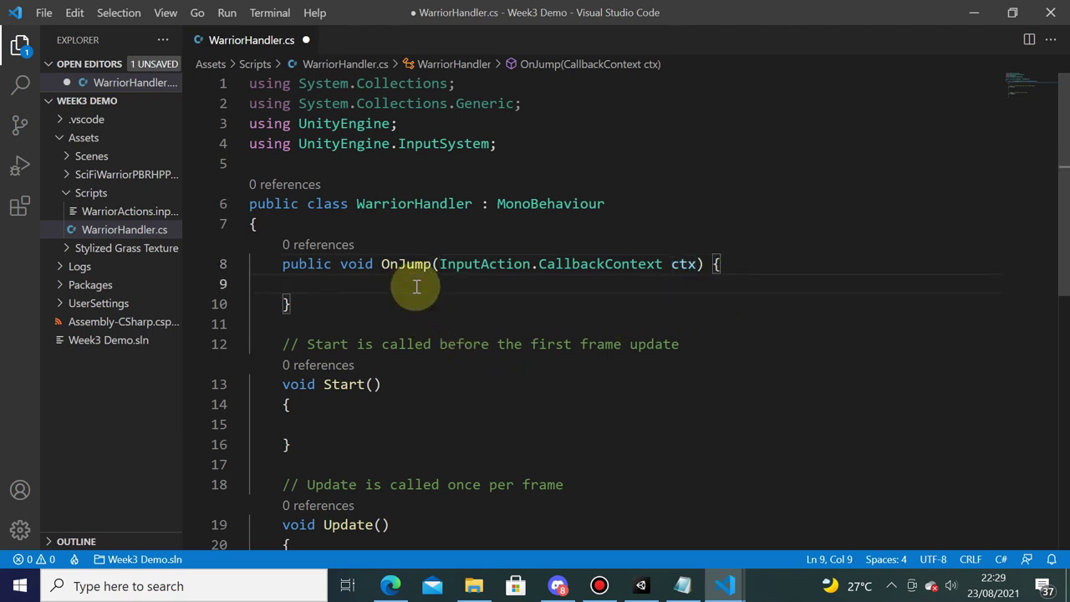
{"action": "type", "text": "Debug.Log"}
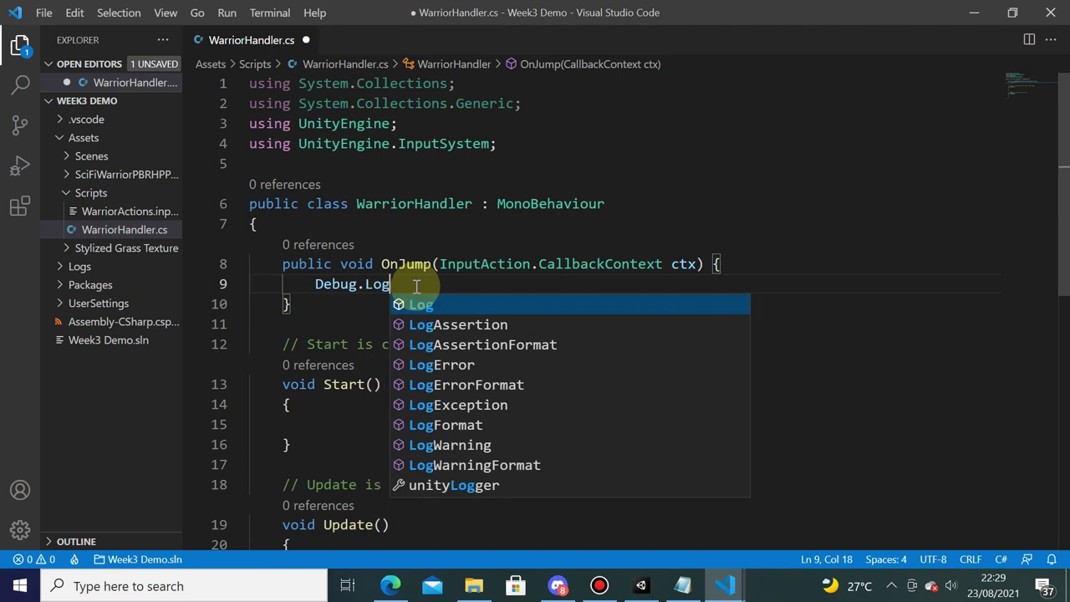
{"action": "type", "text": "(\"Jump"}
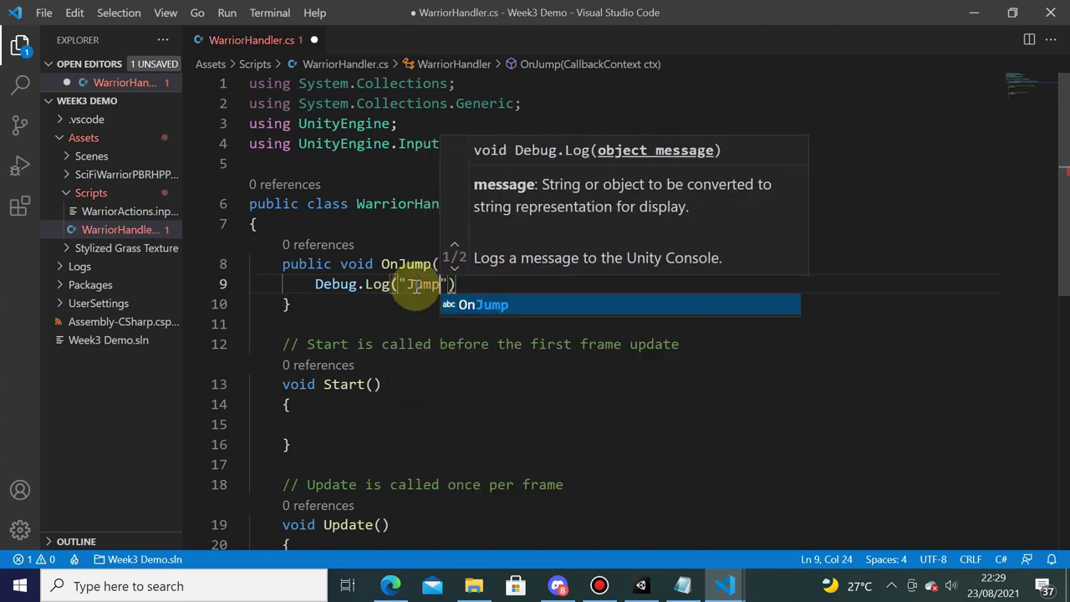
{"action": "type", "text": "\");"}
{"action": "key", "text": "ctrl+s"}
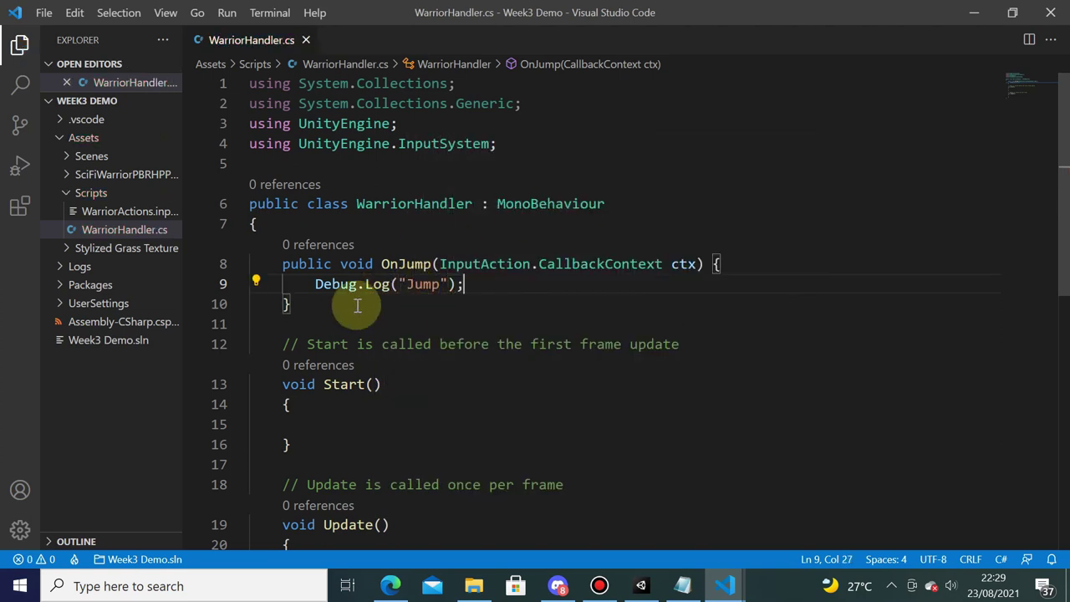
{"action": "left_click", "coordinate": [641, 584]}
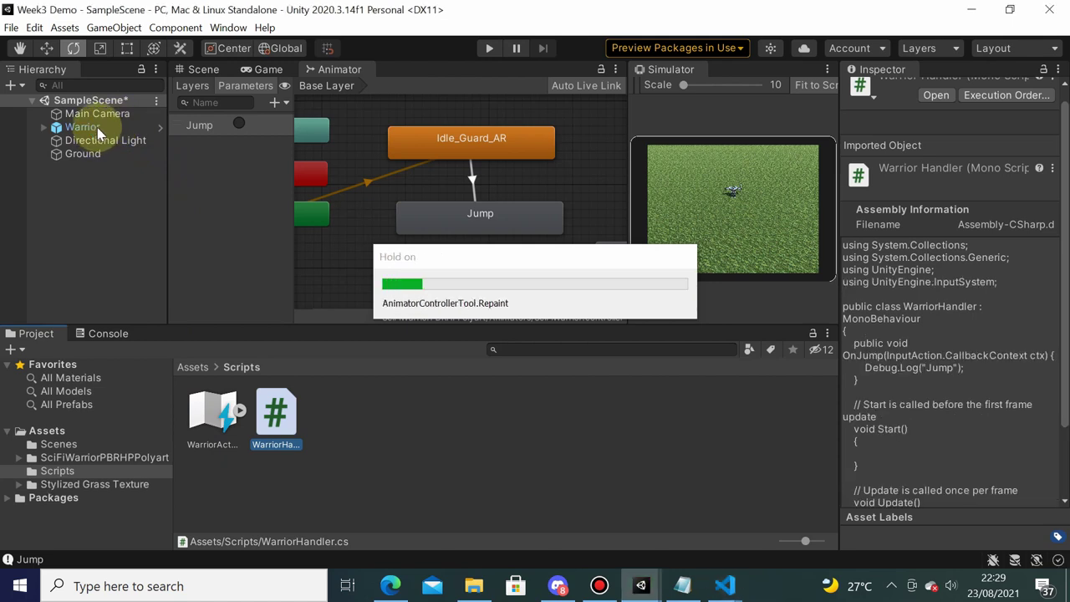
- Select the Warrior and expand its Player Input Events section
{"action": "left_click", "coordinate": [97, 126]}
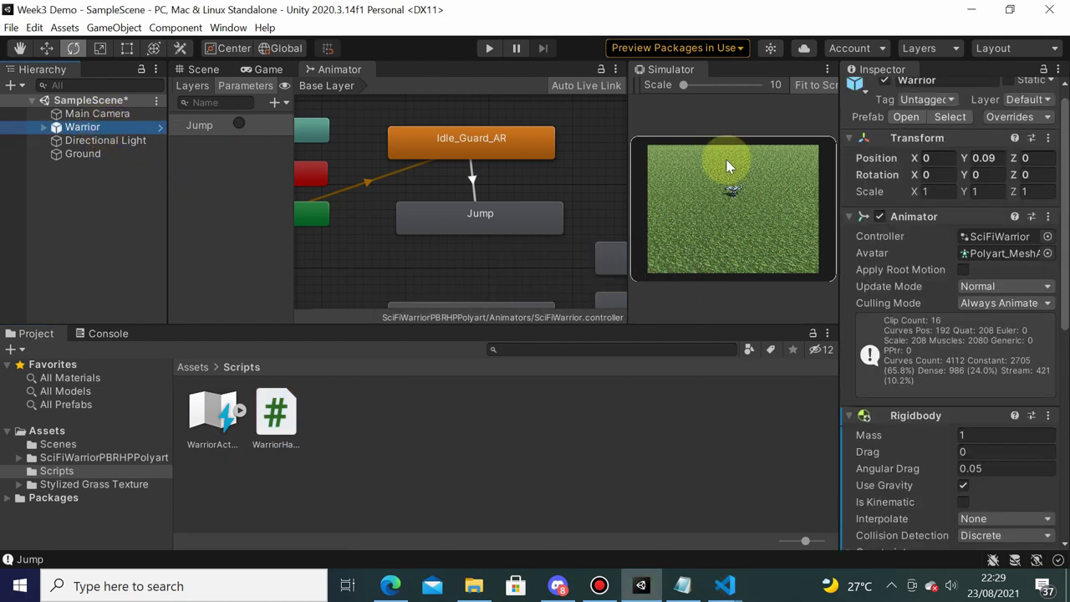
{"action": "scroll", "coordinate": [952, 272], "scroll_direction": "down", "scroll_amount": 3}
{"action": "scroll", "coordinate": [951, 272], "scroll_direction": "down", "scroll_amount": 5}
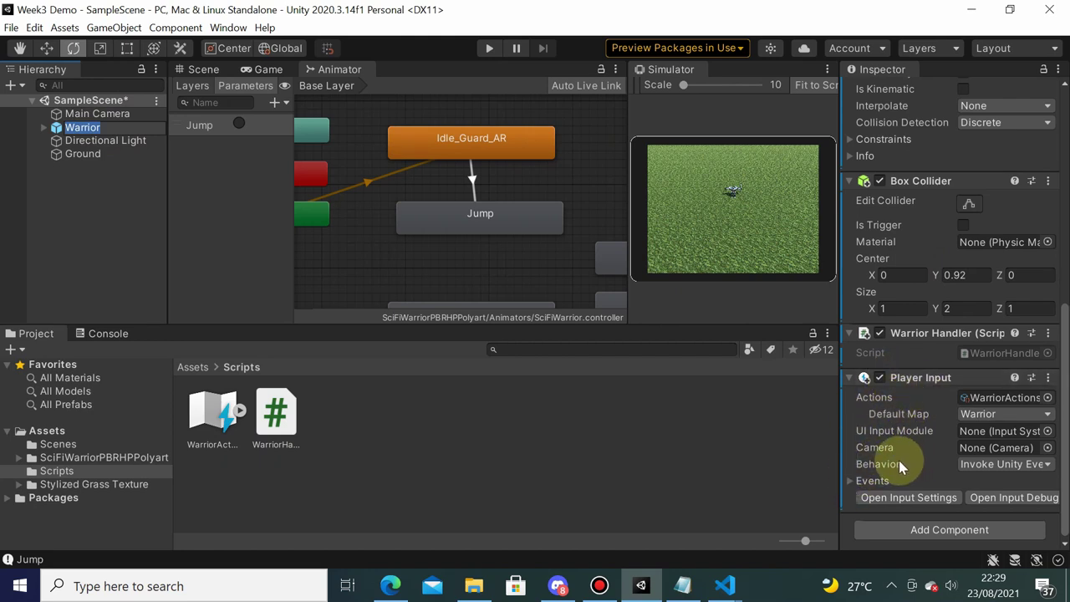
{"action": "left_click", "coordinate": [853, 481]}
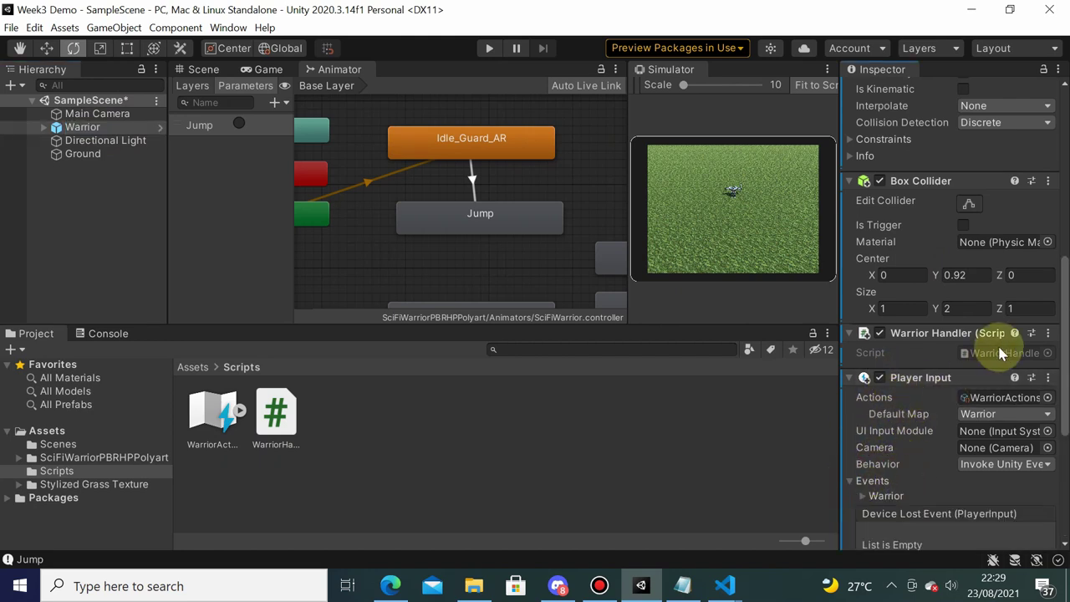
{"action": "scroll", "coordinate": [893, 347], "scroll_direction": "down", "scroll_amount": 3}
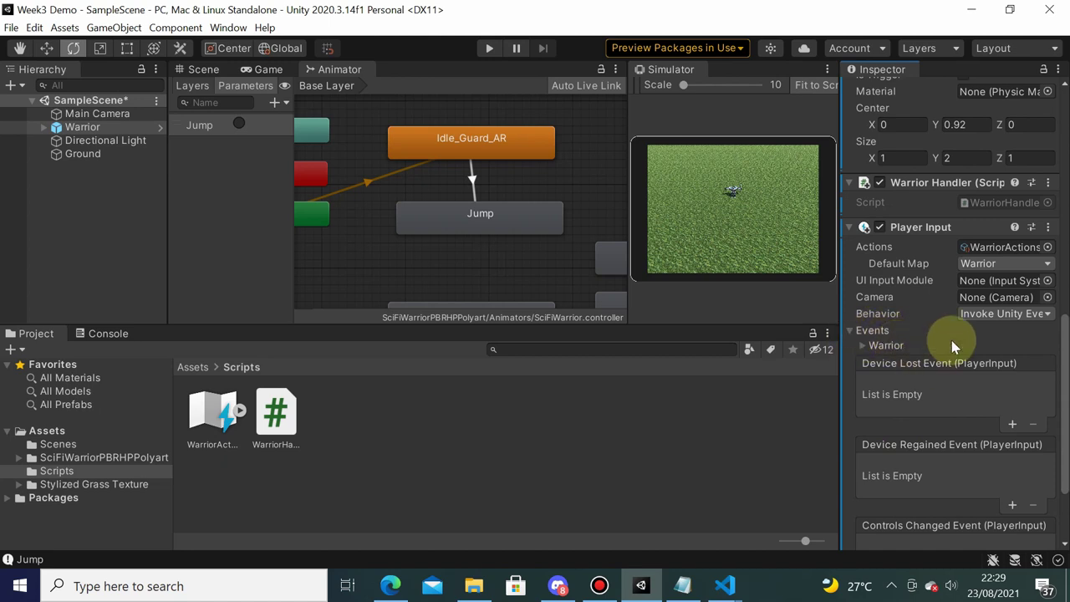
{"action": "scroll", "coordinate": [919, 334], "scroll_direction": "down", "scroll_amount": 2}
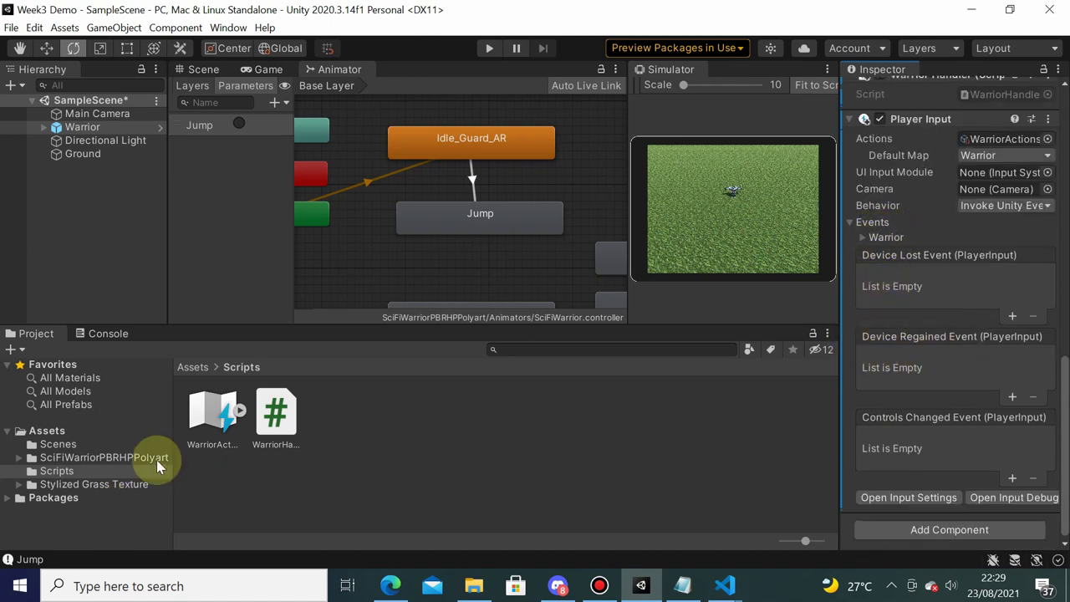
- Review the Jump action in the WarriorActions editor, close it, and reselect the Warrior
{"action": "double_click", "coordinate": [209, 411]}
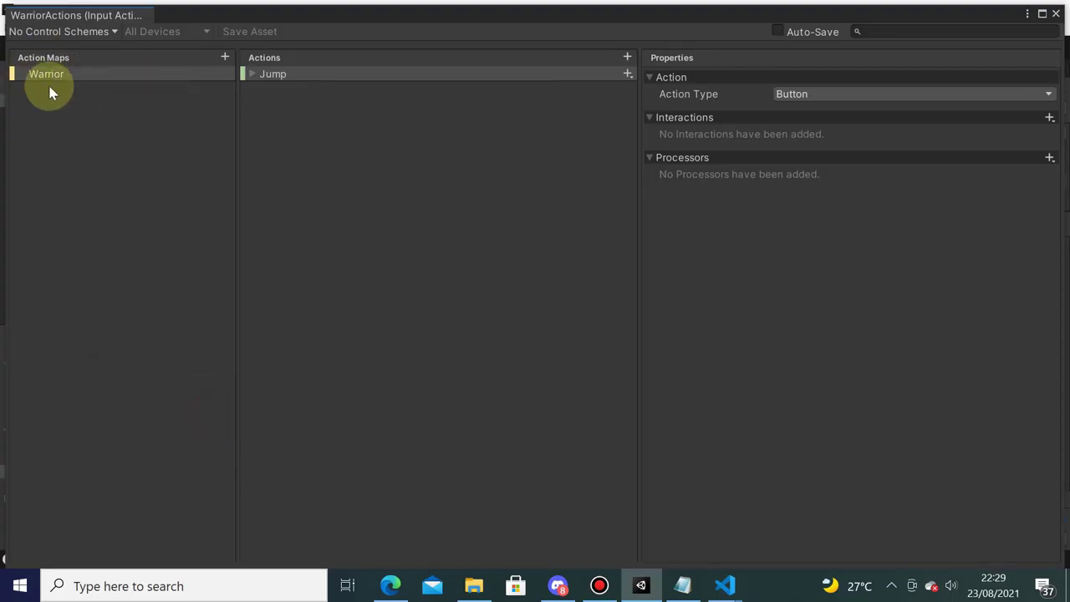
{"action": "left_click", "coordinate": [1058, 16]}
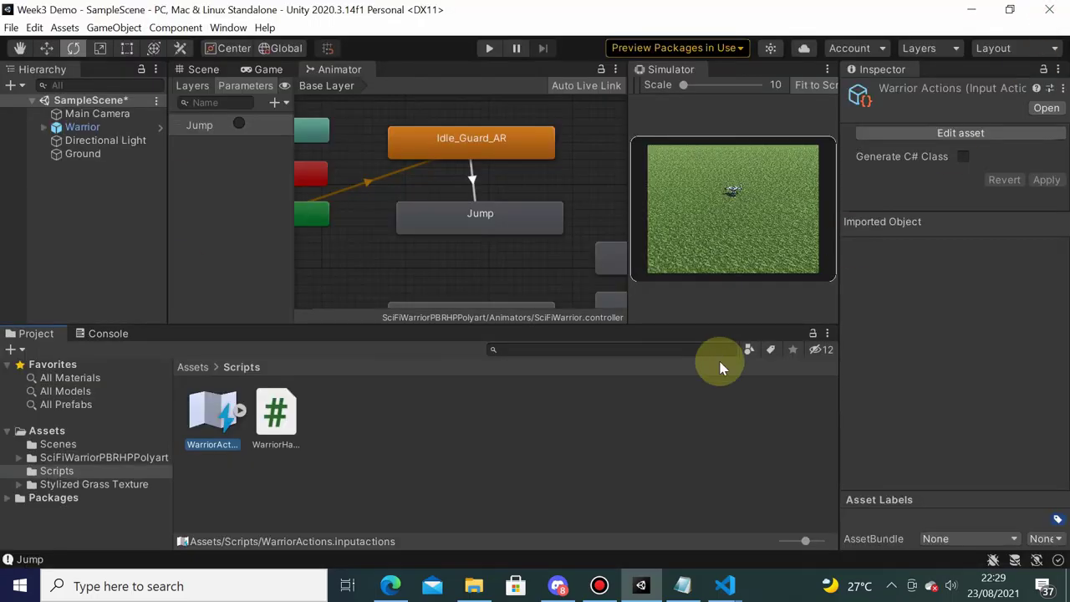
{"action": "left_click", "coordinate": [146, 127]}
- Add an entry to the Jump event list and set the Warrior as its target object
{"action": "scroll", "coordinate": [943, 286], "scroll_direction": "down", "scroll_amount": 10}
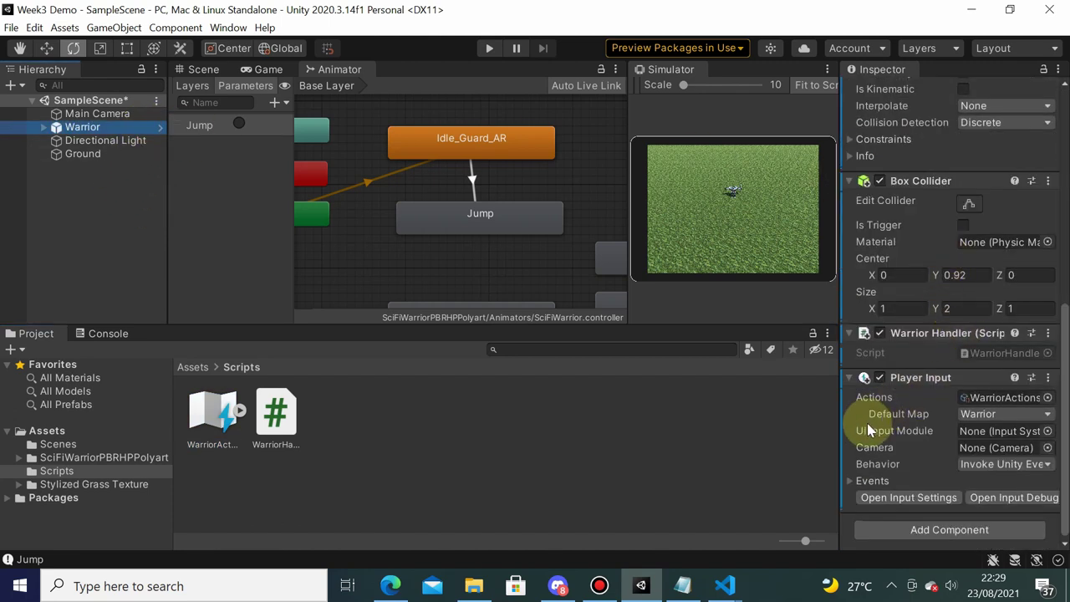
{"action": "left_click", "coordinate": [853, 483]}
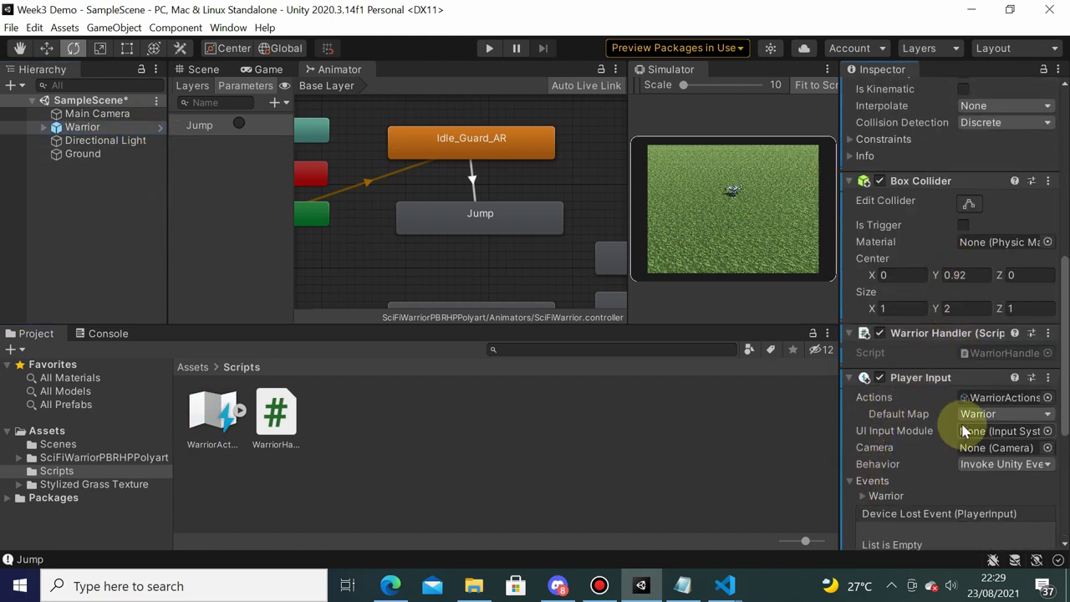
{"action": "scroll", "coordinate": [919, 385], "scroll_direction": "down", "scroll_amount": 5}
{"action": "left_click", "coordinate": [859, 237]}
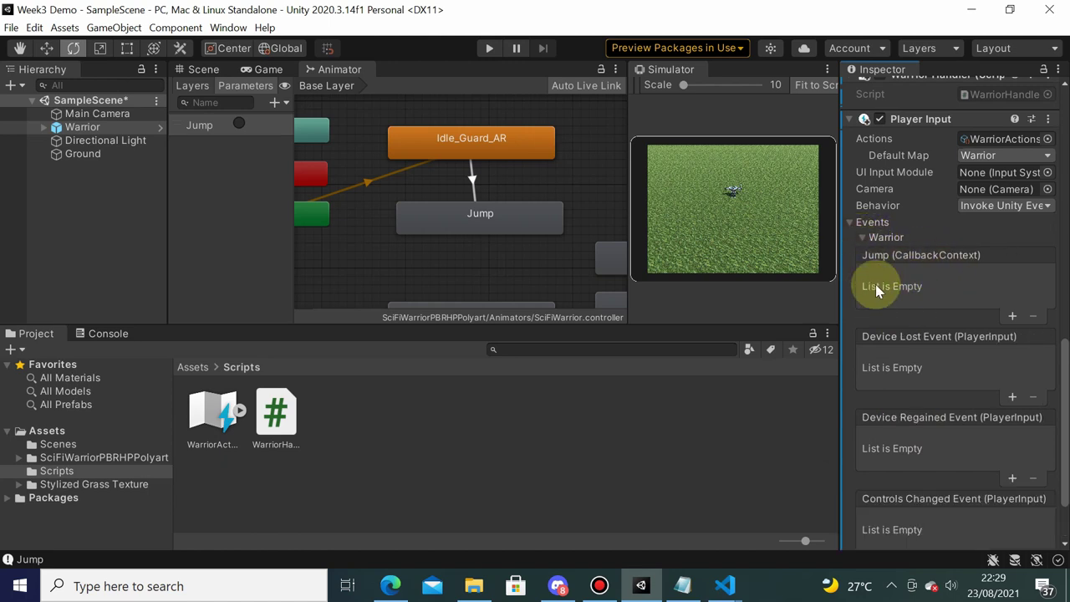
{"action": "left_click", "coordinate": [1013, 315]}
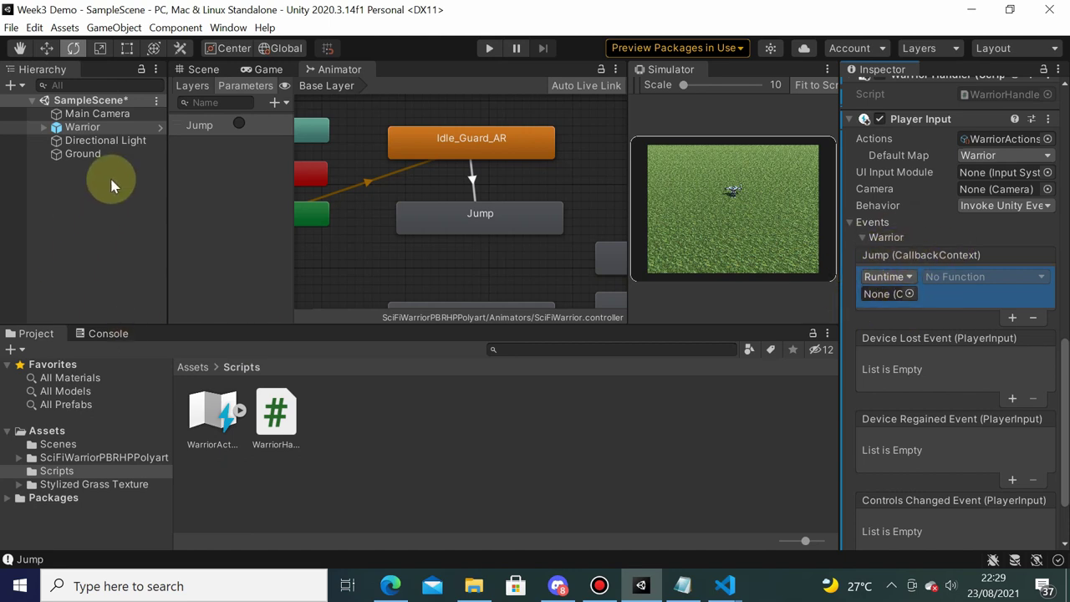
{"action": "left_click_drag", "start_coordinate": [87, 128], "coordinate": [882, 293]}
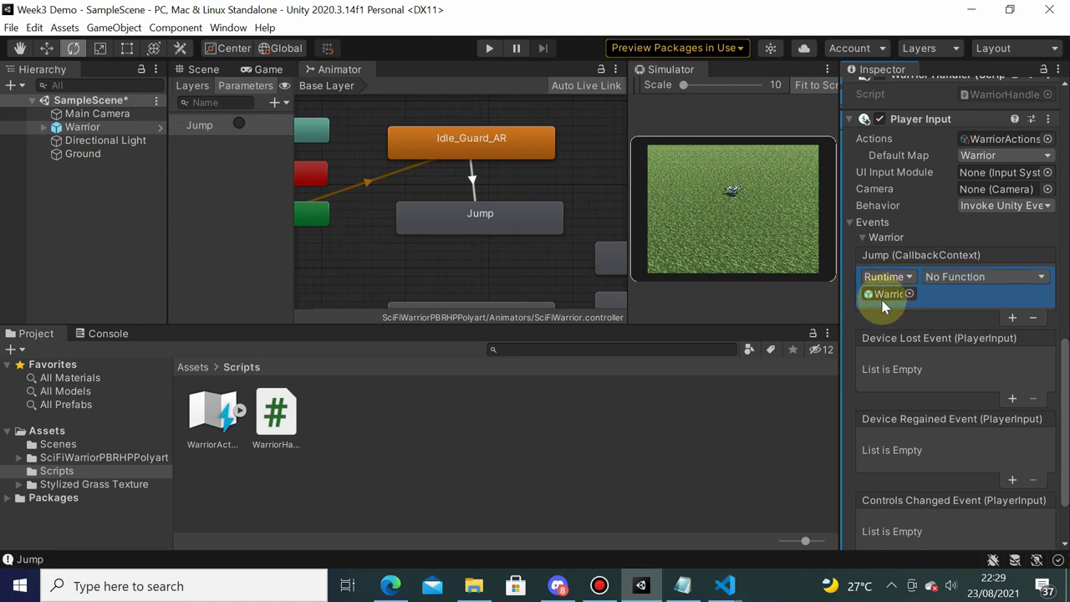
- Choose WarriorHandler > OnJump as the function the Jump event calls
{"action": "left_click", "coordinate": [987, 284]}
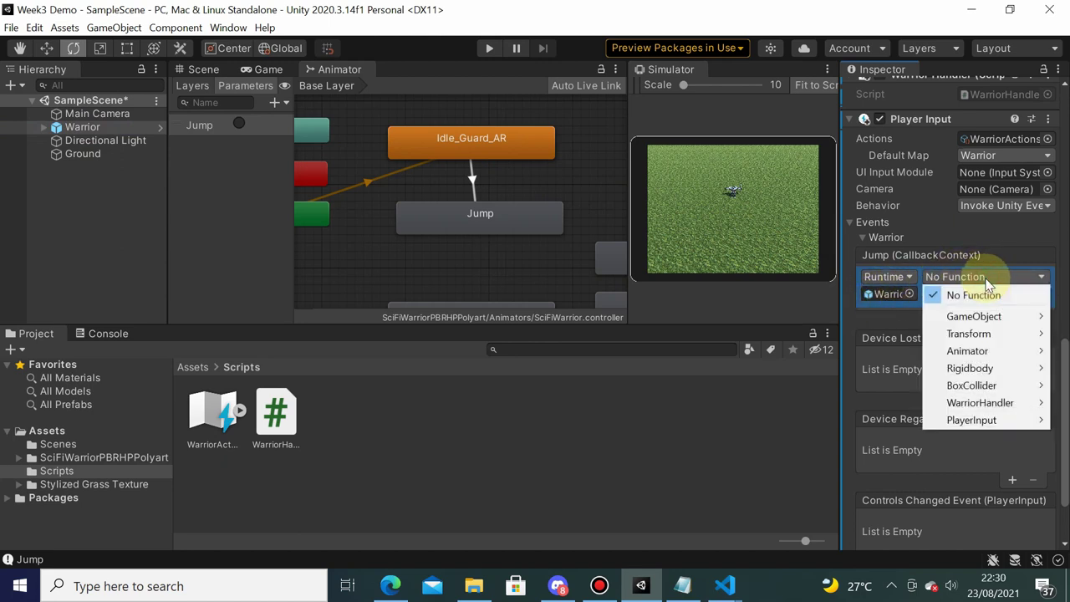
{"action": "mouse_move", "coordinate": [970, 405]}
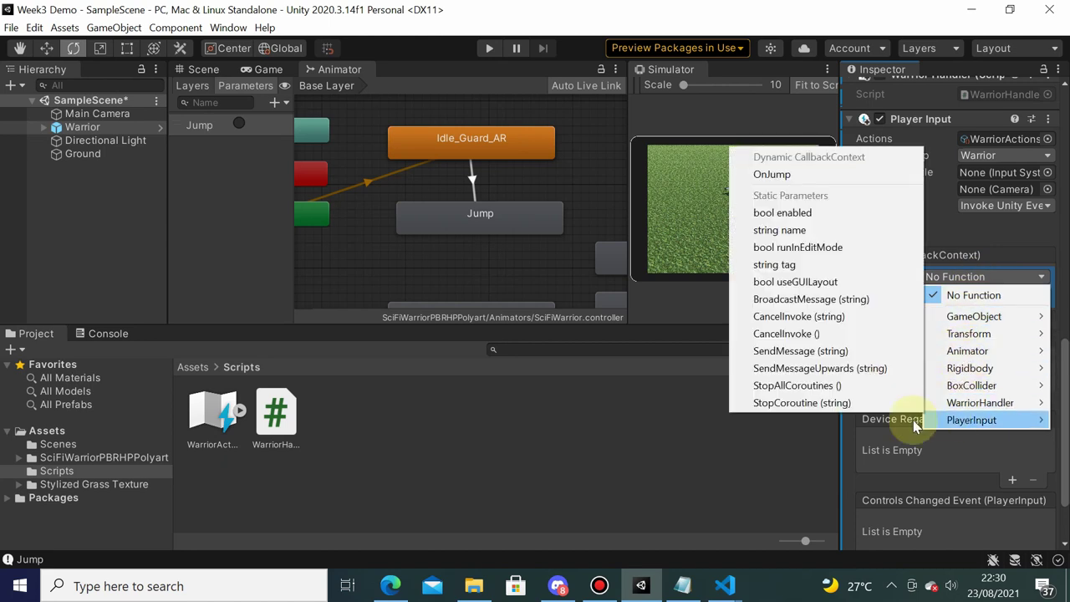
{"action": "left_click", "coordinate": [838, 175]}
{"action": "left_click", "coordinate": [990, 277]}
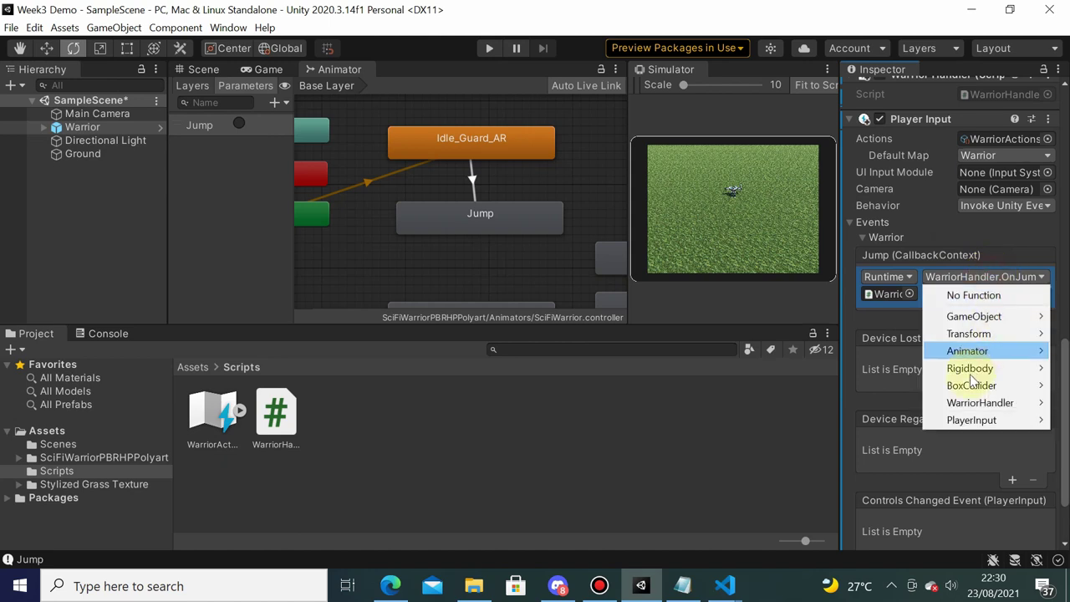
{"action": "mouse_move", "coordinate": [980, 402]}
{"action": "left_click", "coordinate": [856, 177]}
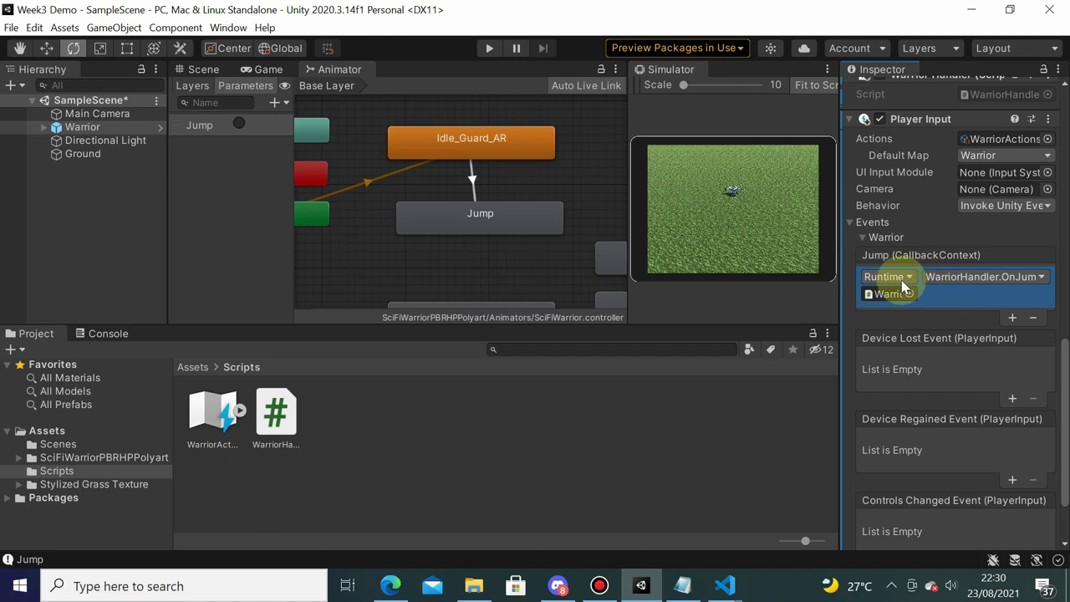
{"action": "scroll", "coordinate": [992, 239], "scroll_direction": "up", "scroll_amount": 3}
{"action": "scroll", "coordinate": [927, 360], "scroll_direction": "down", "scroll_amount": 3}
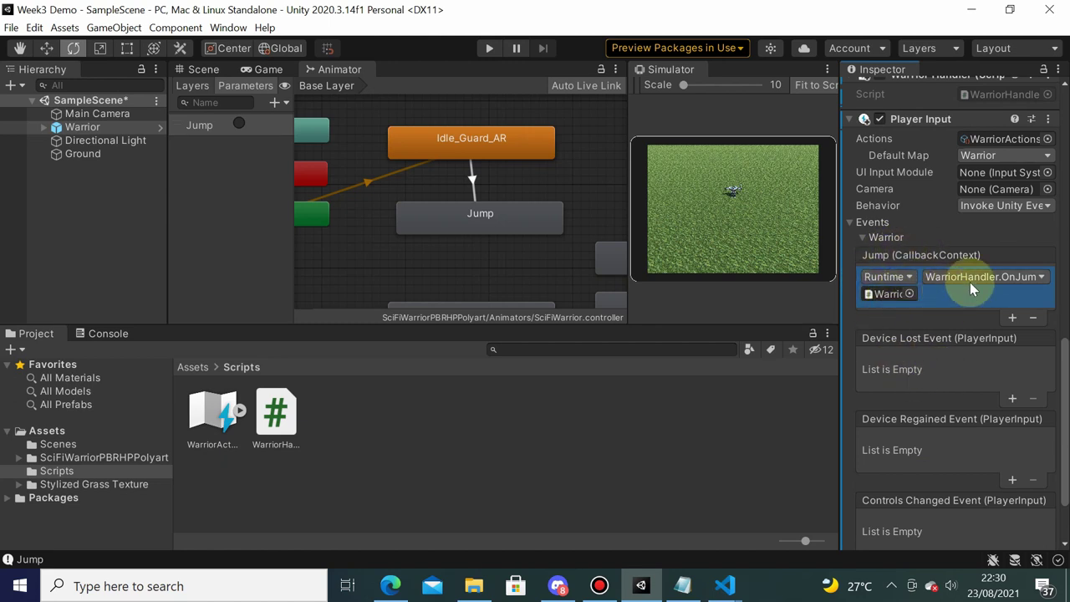
- Briefly bring WarriorHandler.cs forward in Visual Studio Code, then return to Unity
{"action": "left_click", "coordinate": [728, 590]}
{"action": "left_click", "coordinate": [808, 494]}
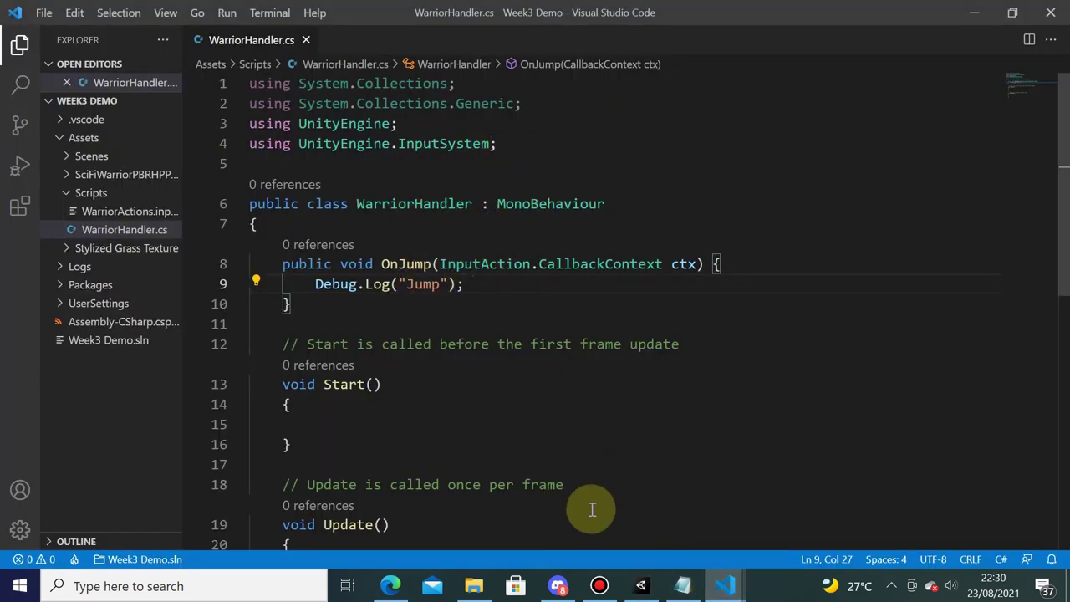
{"action": "left_click", "coordinate": [641, 585]}
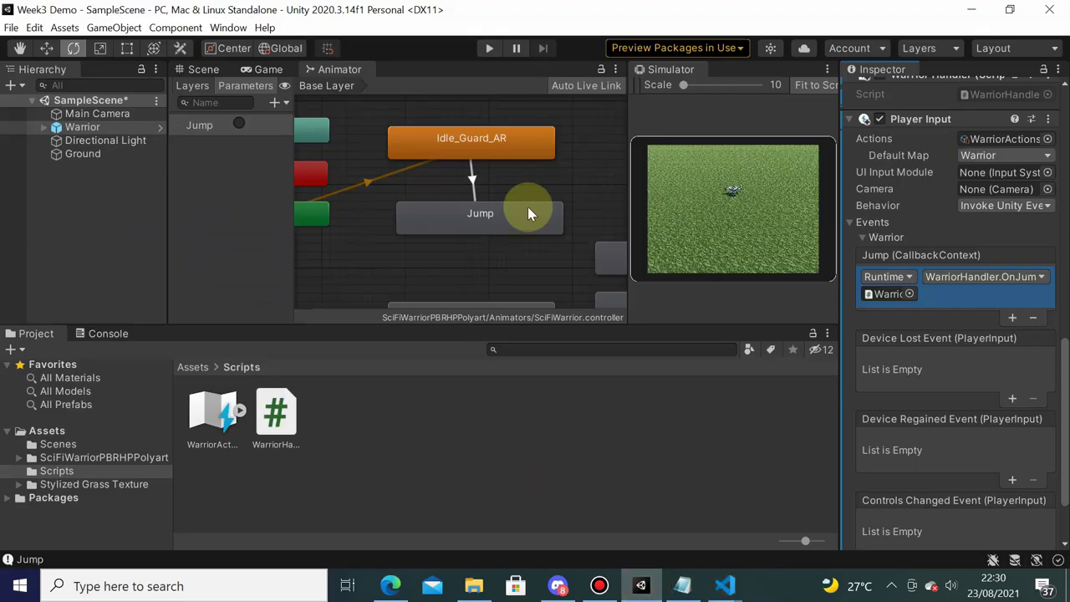
- Play the scene, tap the game view to log Jump messages in the Console, then stop
{"action": "left_click", "coordinate": [490, 49]}
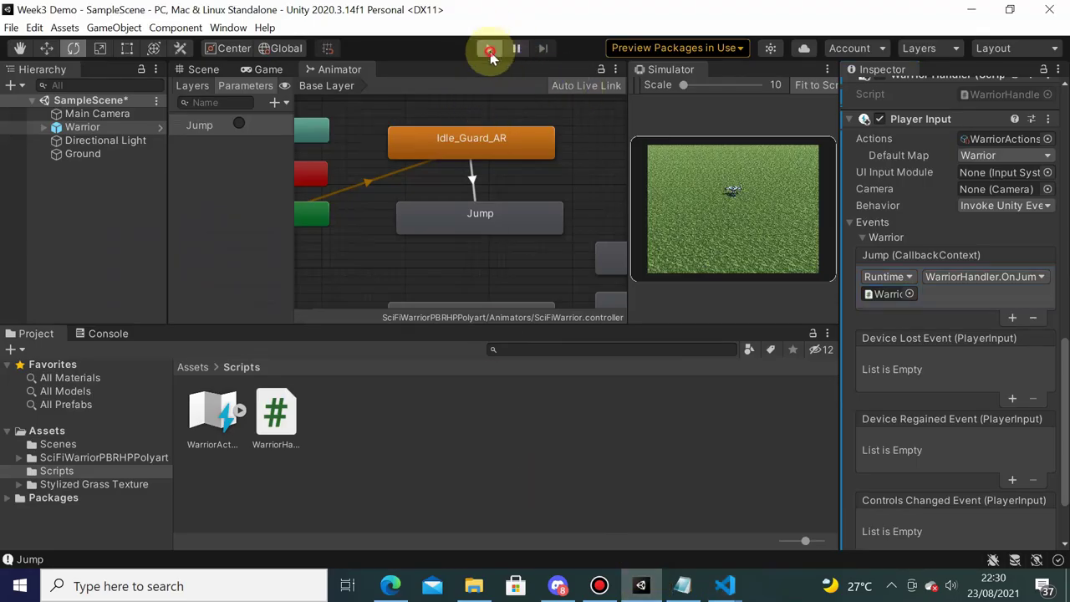
{"action": "left_click", "coordinate": [490, 49]}
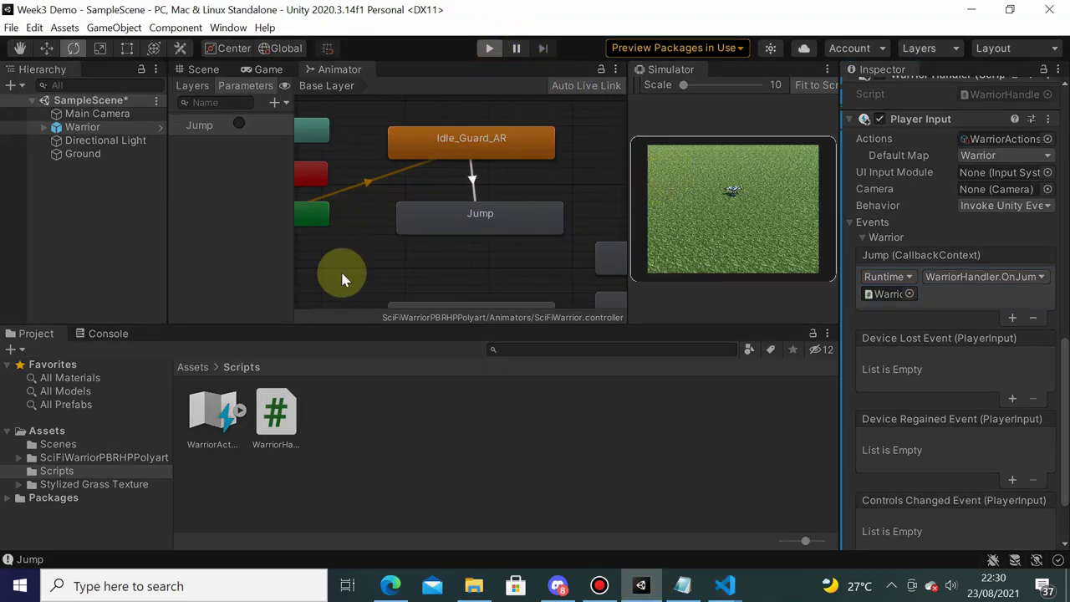
{"action": "left_click", "coordinate": [106, 334]}
{"action": "left_click", "coordinate": [706, 231]}
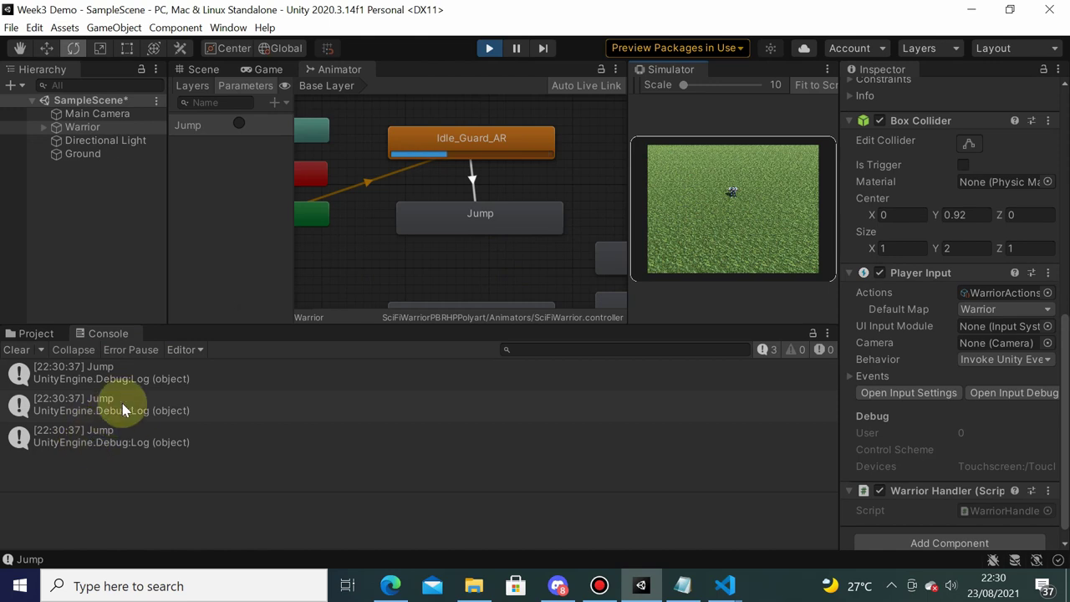
{"action": "left_click", "coordinate": [708, 234]}
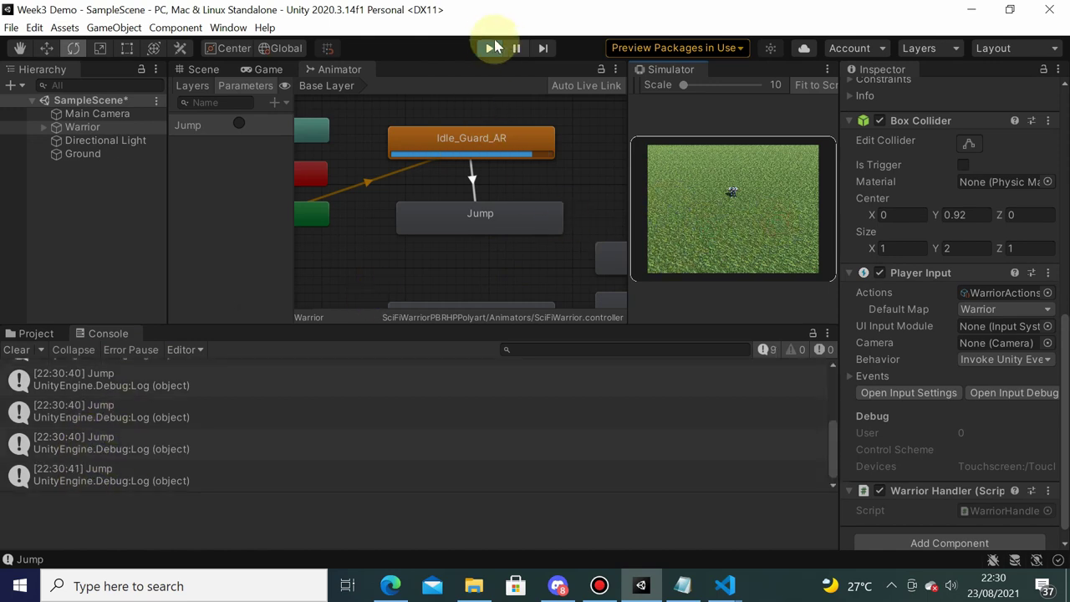
{"action": "left_click", "coordinate": [491, 48]}
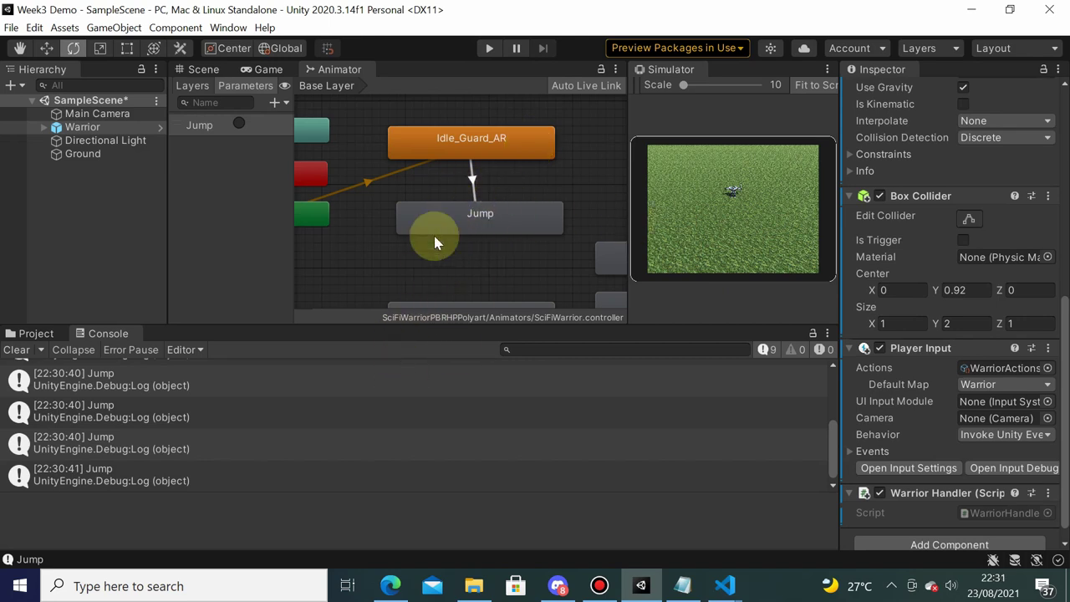
- Inspect the Idle_Guard_AR to Jump transition's Conditions, then bring WarriorHandler.cs back in Visual Studio Code
{"action": "left_click", "coordinate": [474, 178]}
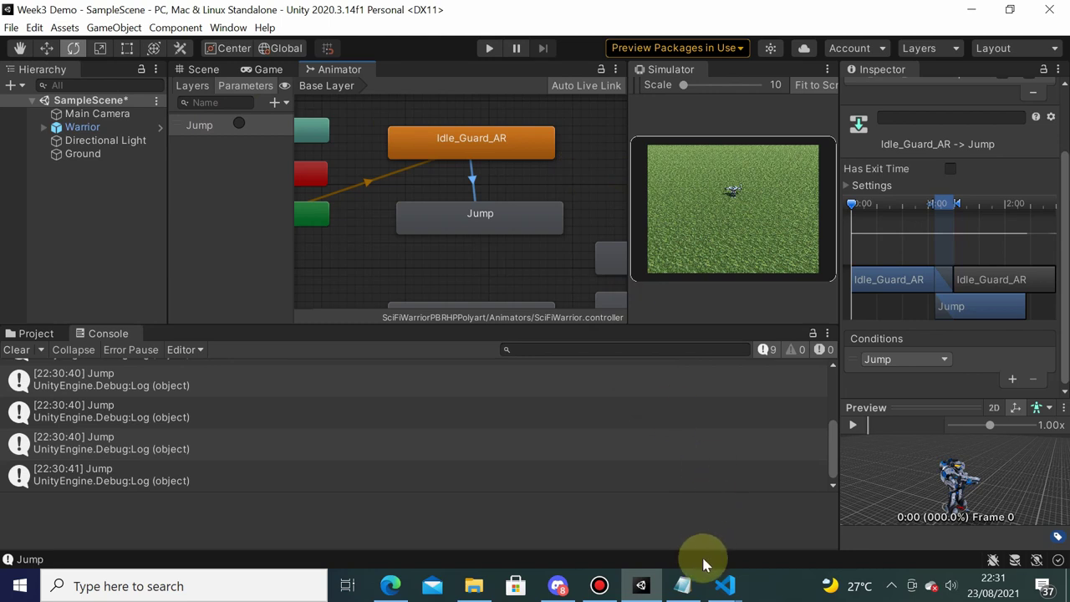
{"action": "mouse_move", "coordinate": [724, 585]}
{"action": "left_click", "coordinate": [836, 487]}
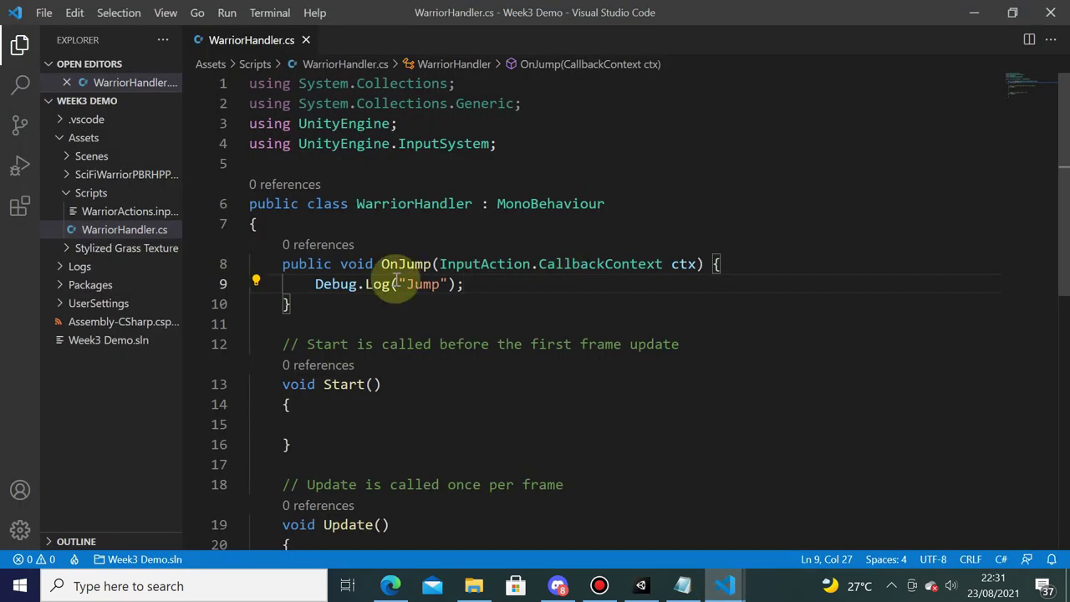
- Declare 'private Animator animator;' at the top of the WarriorHandler class
{"action": "left_click", "coordinate": [463, 232]}
{"action": "key", "text": "Return"}
{"action": "type", "text": "p"}
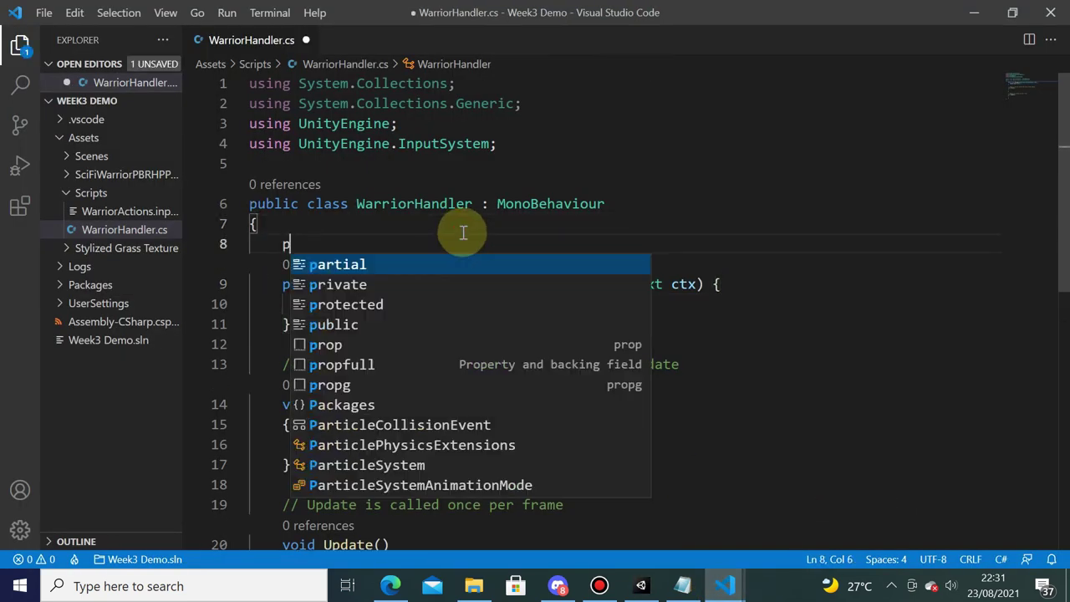
{"action": "type", "text": "rivate"}
{"action": "key", "text": "Return"}
{"action": "key", "text": "Up"}
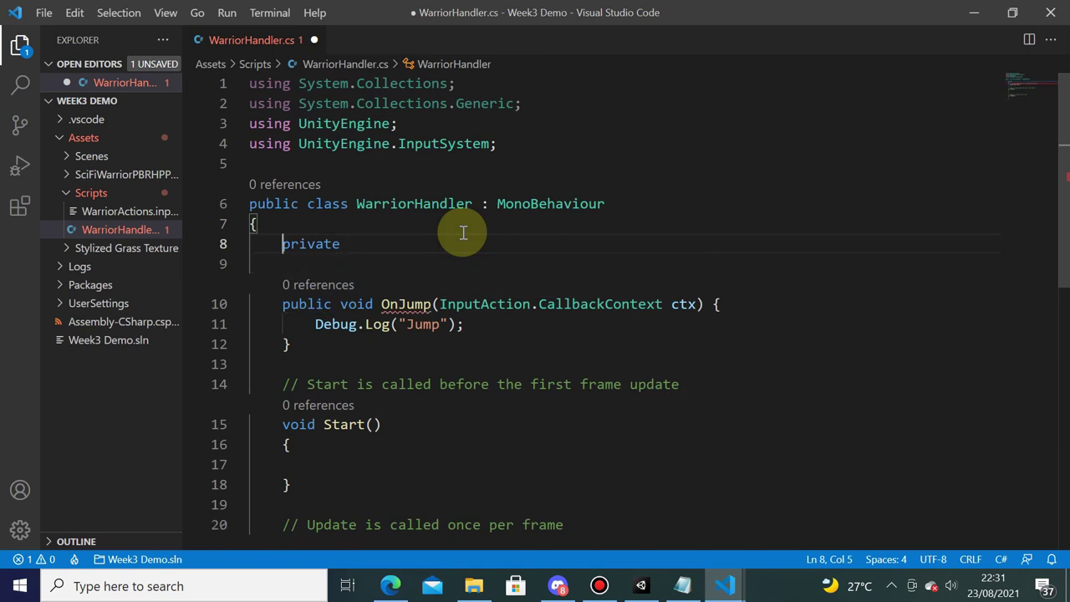
{"action": "key", "text": "Up"}
{"action": "key", "text": "End"}
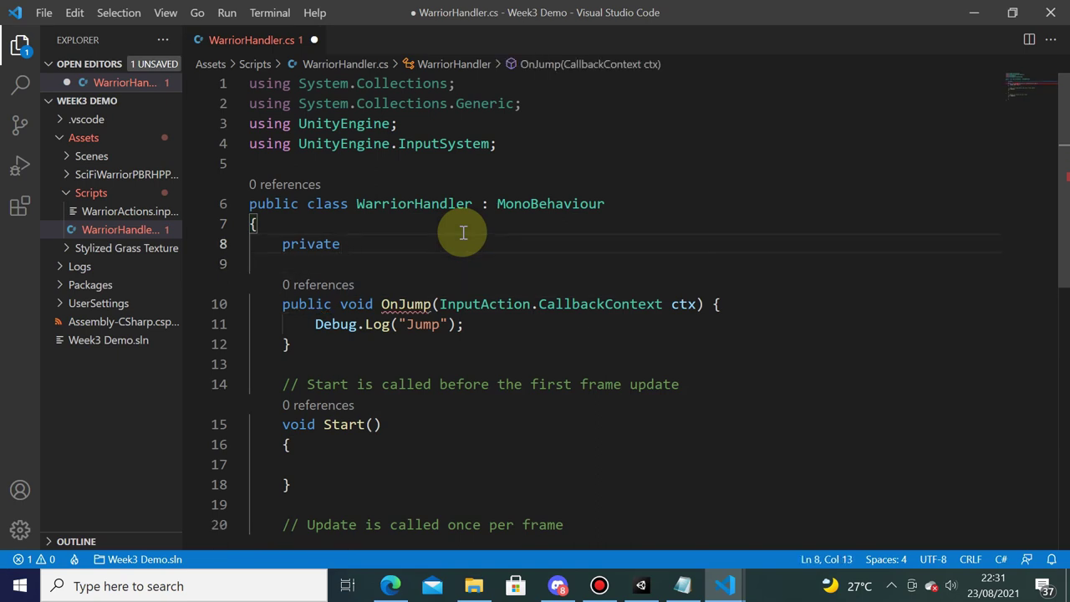
{"action": "type", "text": "Animator a"}
{"action": "type", "text": "nimator;"}
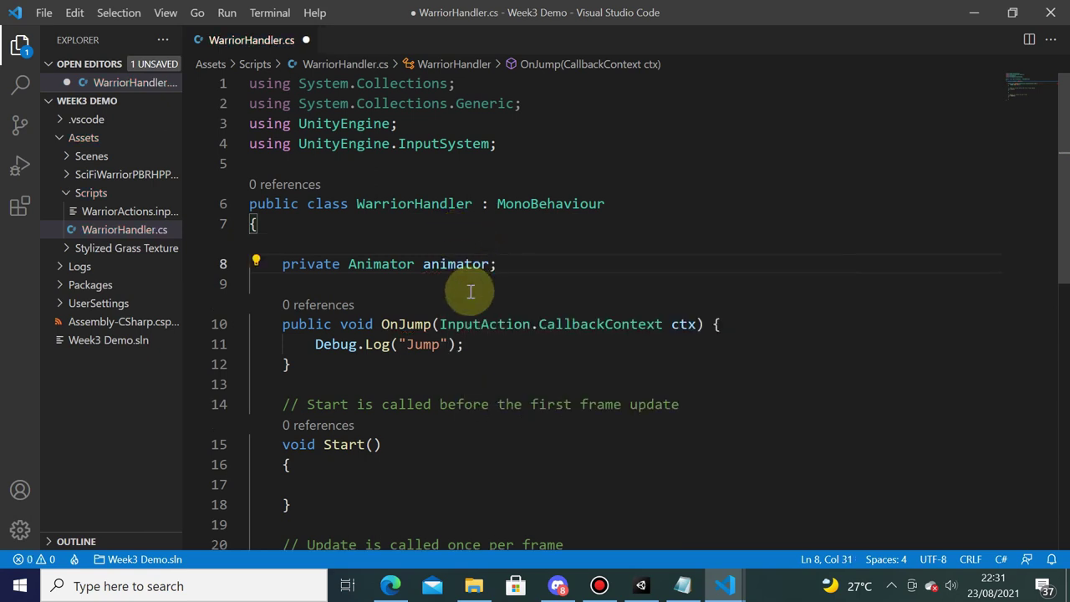
- Assign animator = GetComponent<Animator>(); inside the Start method
{"action": "scroll", "coordinate": [326, 468], "scroll_direction": "down", "scroll_amount": 1}
{"action": "left_click", "coordinate": [368, 422]}
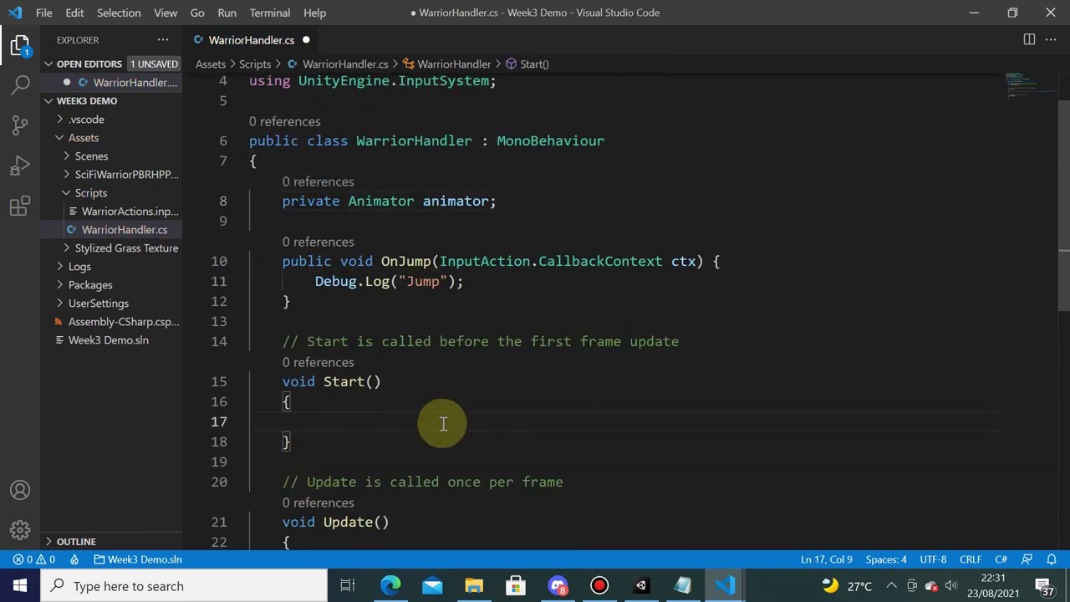
{"action": "type", "text": "anima"}
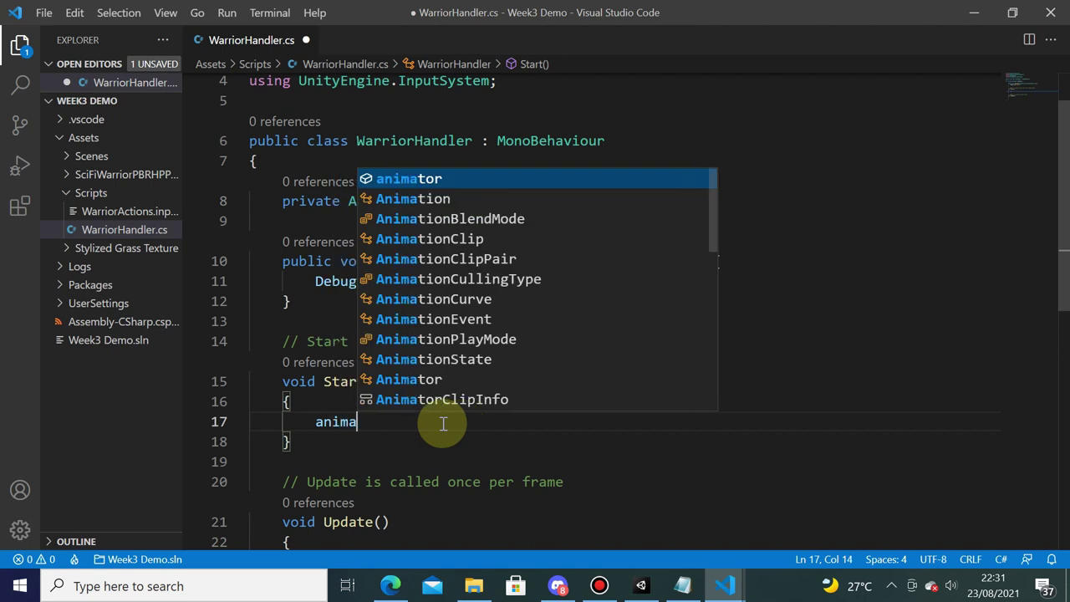
{"action": "type", "text": "tor = "}
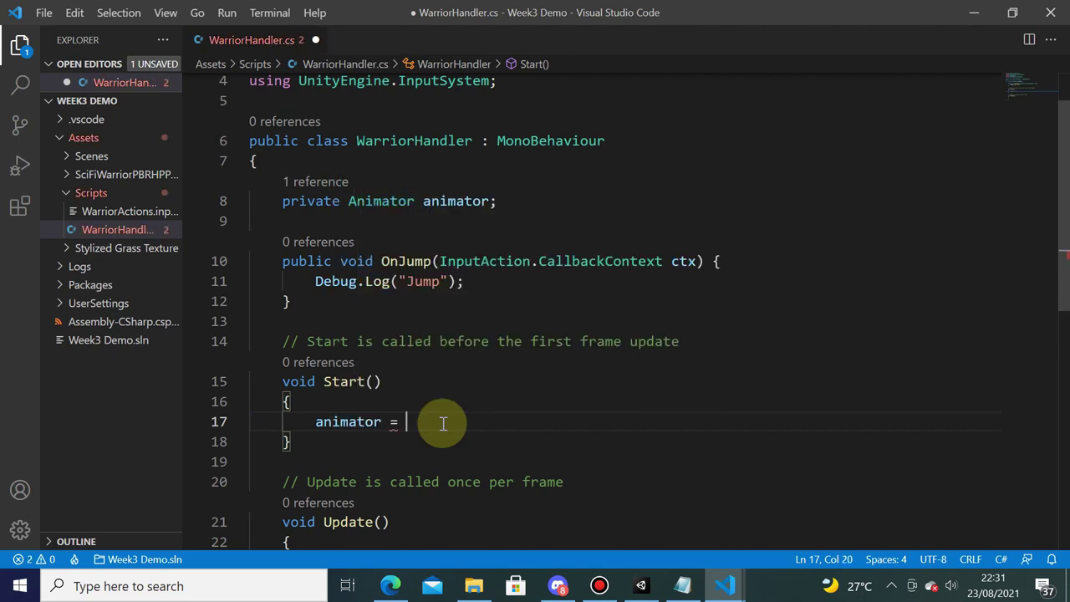
{"action": "type", "text": "GetC"}
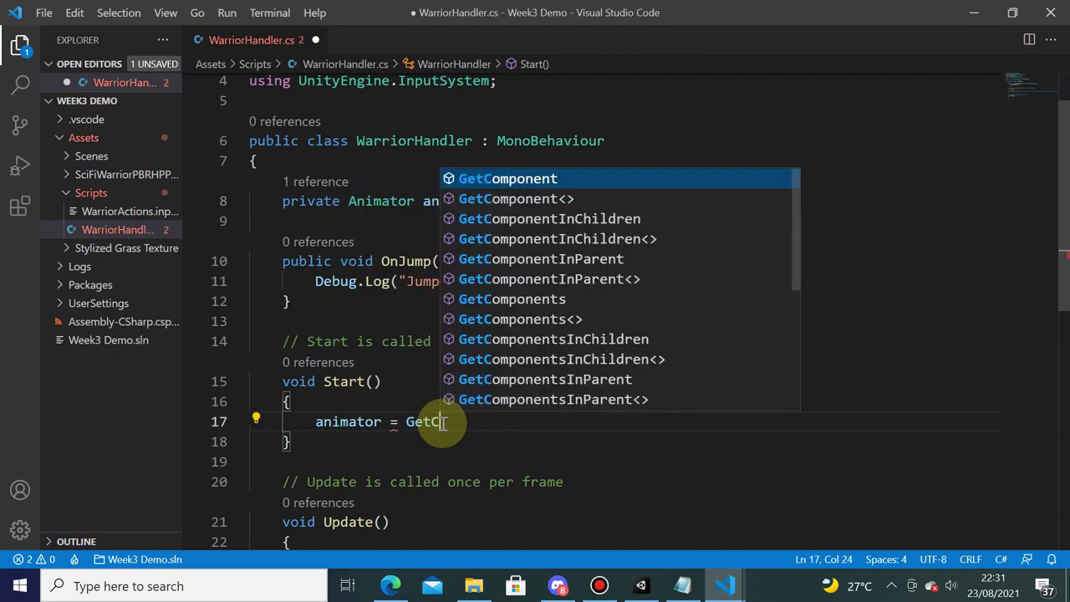
{"action": "key", "text": "Tab"}
{"action": "type", "text": "A"}
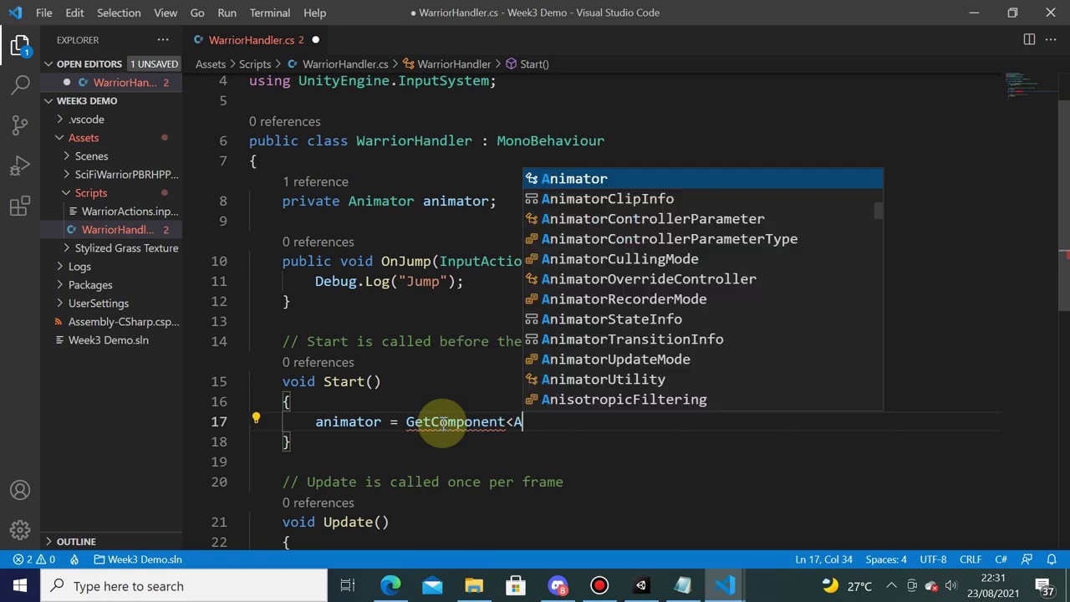
{"action": "type", "text": "nimator"}
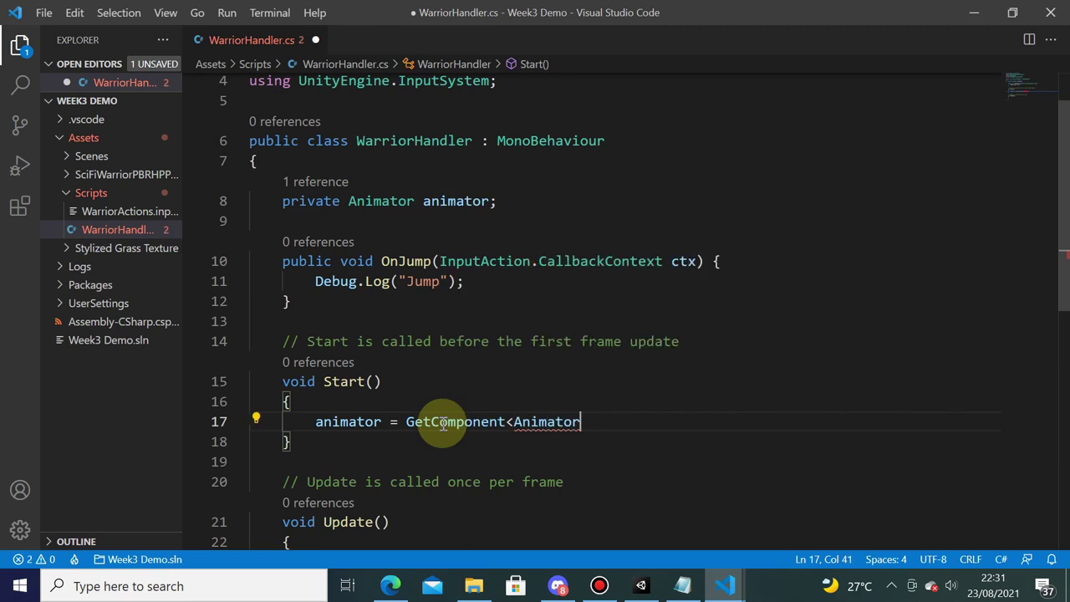
{"action": "type", "text": "\\();"}
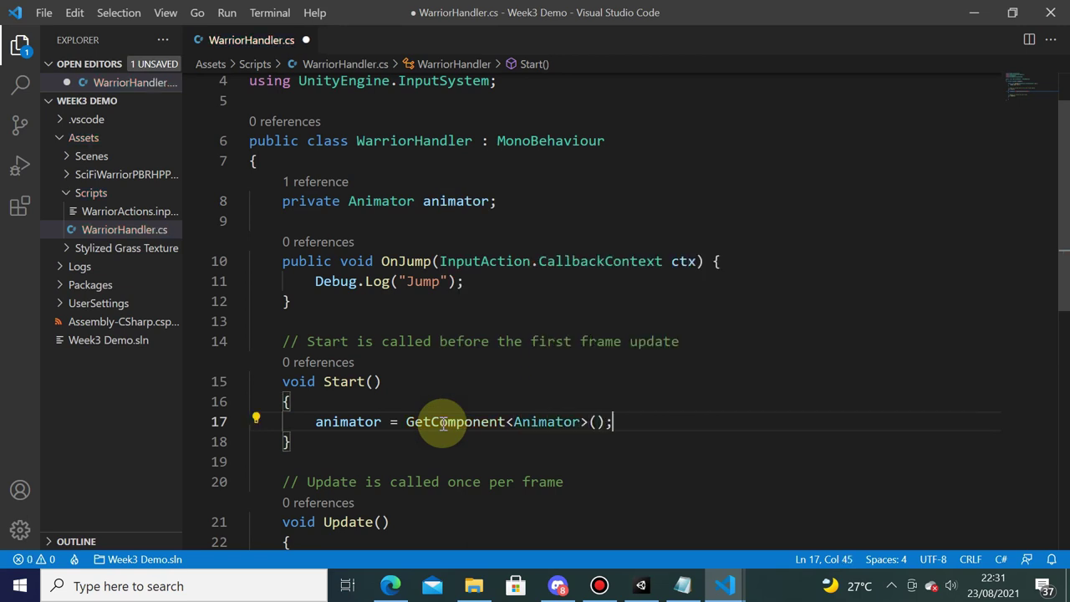
{"action": "scroll", "coordinate": [443, 422], "scroll_direction": "down", "scroll_amount": 1}
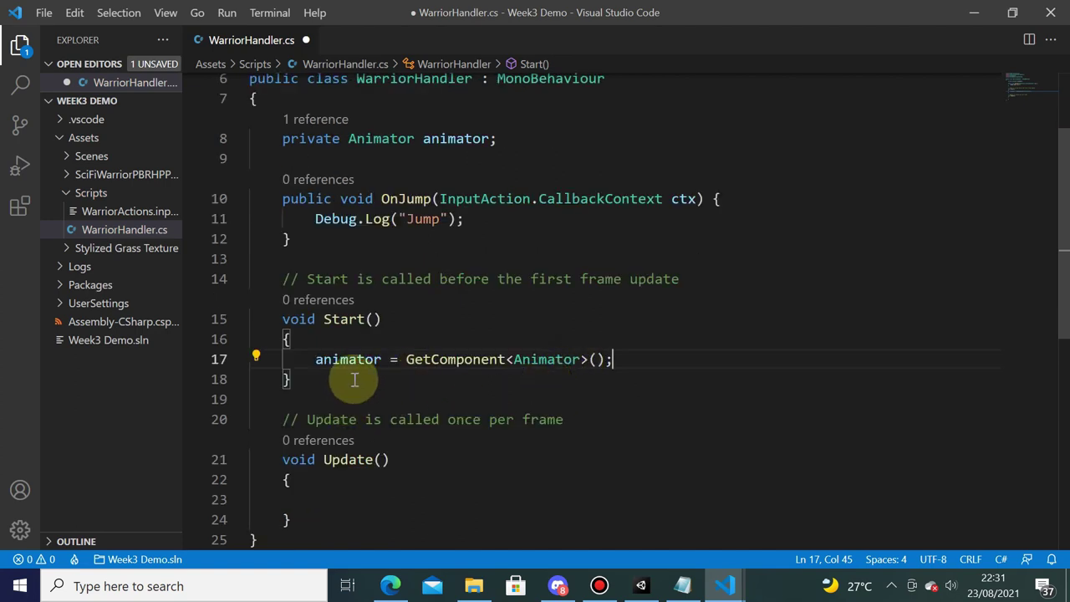
- Add animator.SetTrigger("Jump"); on a new line after the Debug.Log call in OnJump
{"action": "scroll", "coordinate": [426, 199], "scroll_direction": "up", "scroll_amount": 1}
{"action": "left_click", "coordinate": [473, 281]}
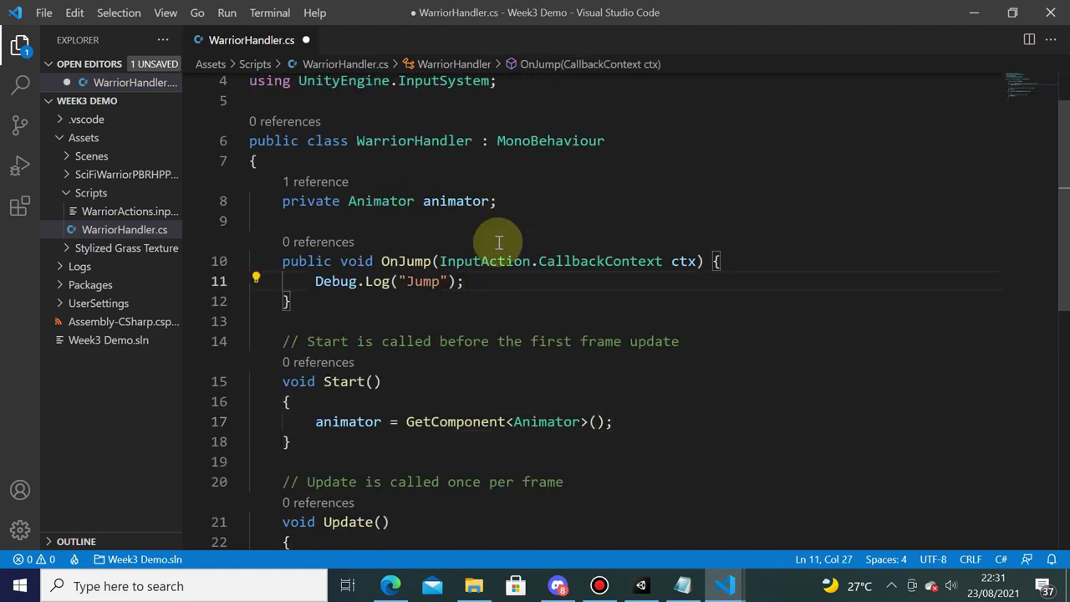
{"action": "key", "text": "Return"}
{"action": "type", "text": "animator"}
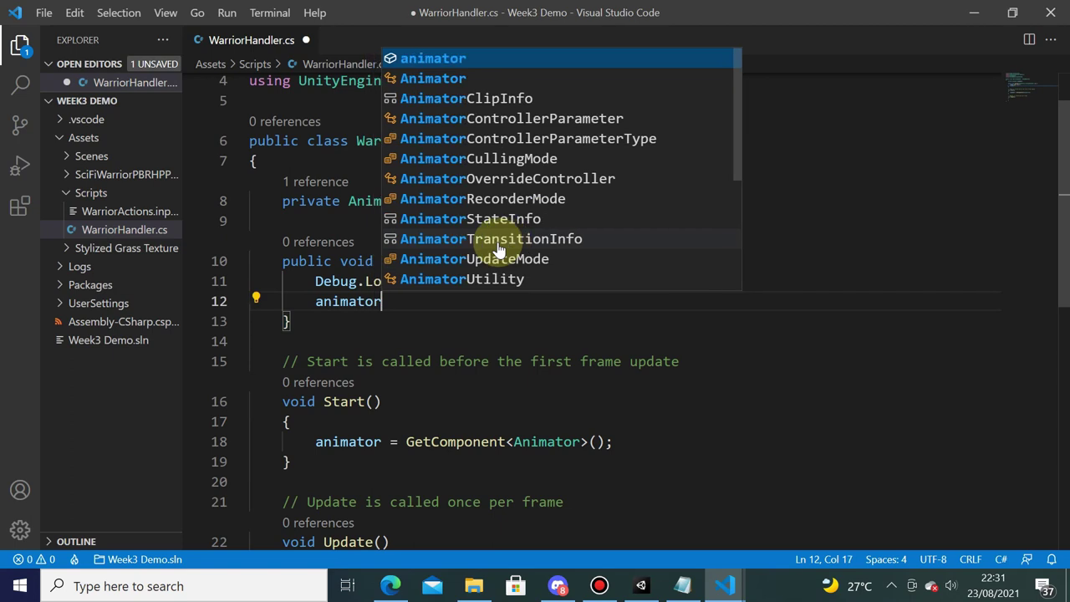
{"action": "key", "text": "Escape"}
{"action": "type", "text": "."}
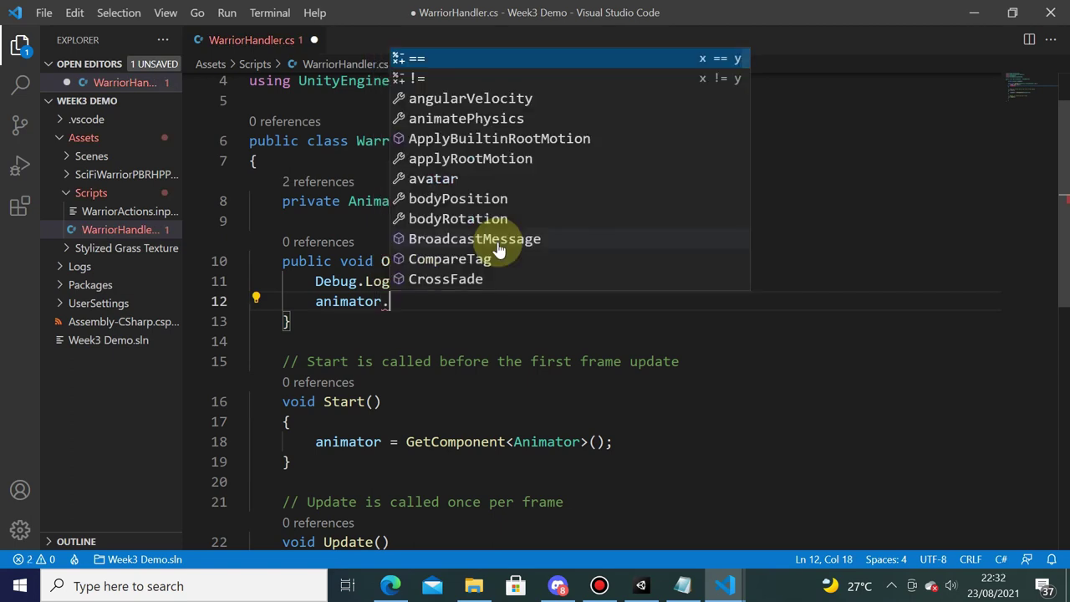
{"action": "type", "text": "SetT"}
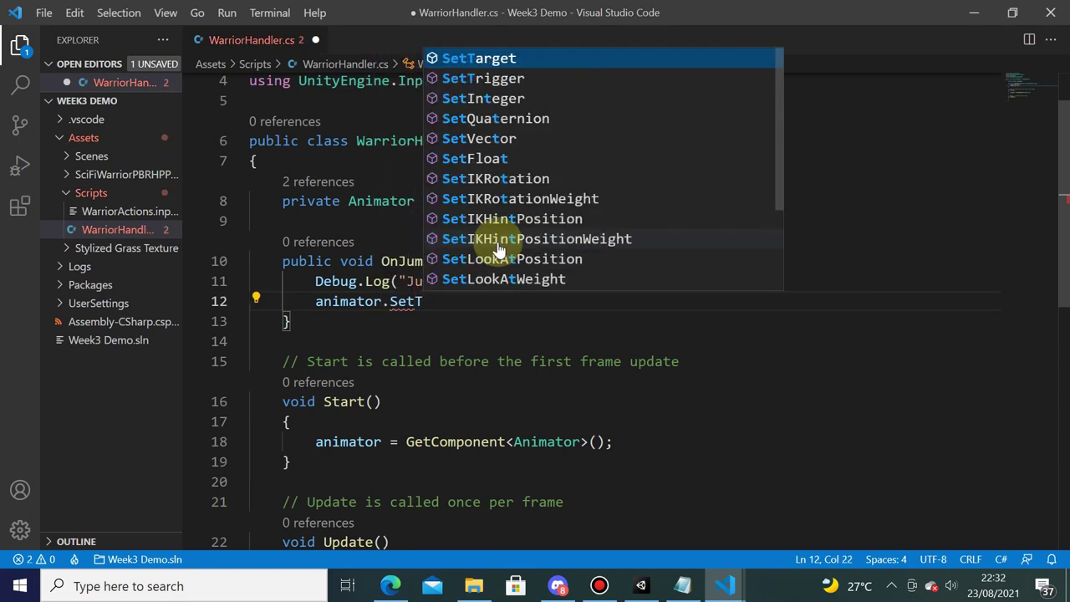
{"action": "type", "text": "r"}
{"action": "key", "text": "Tab"}
{"action": "type", "text": "(\""}
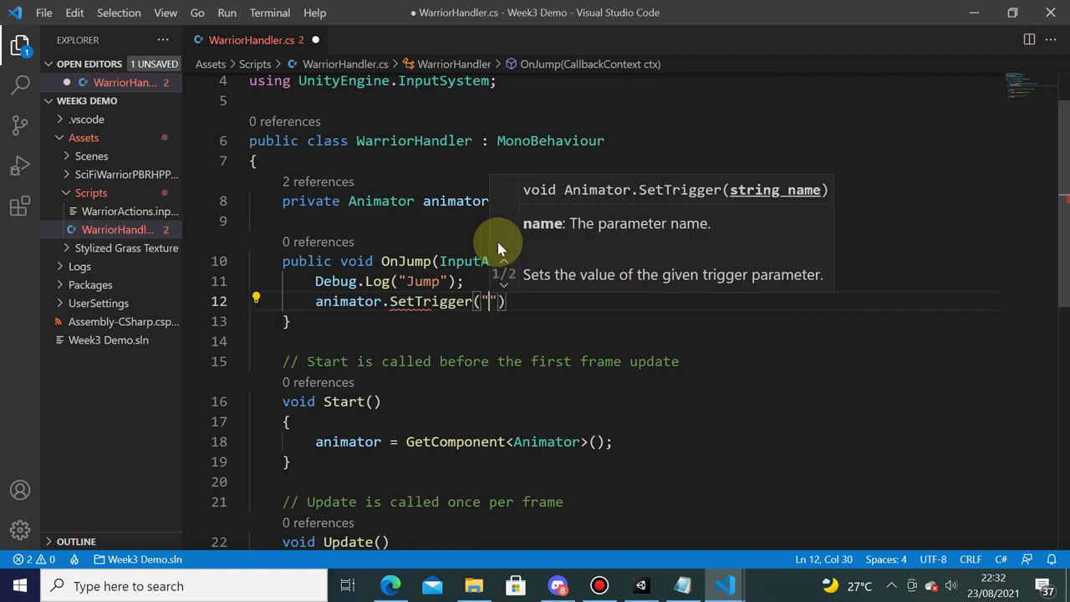
{"action": "type", "text": "Jump"}
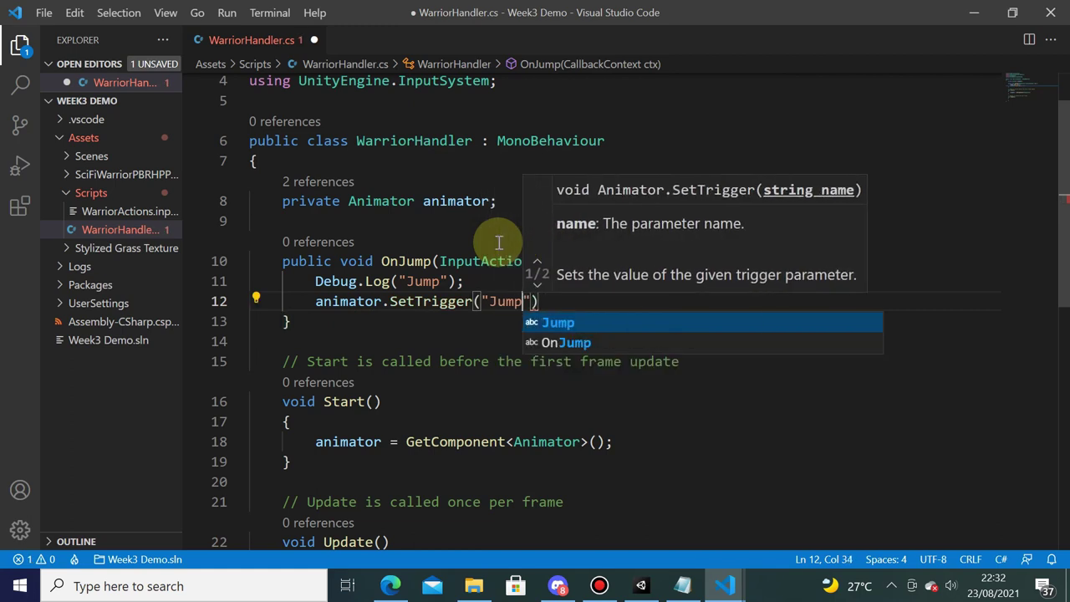
{"action": "type", "text": "\");"}
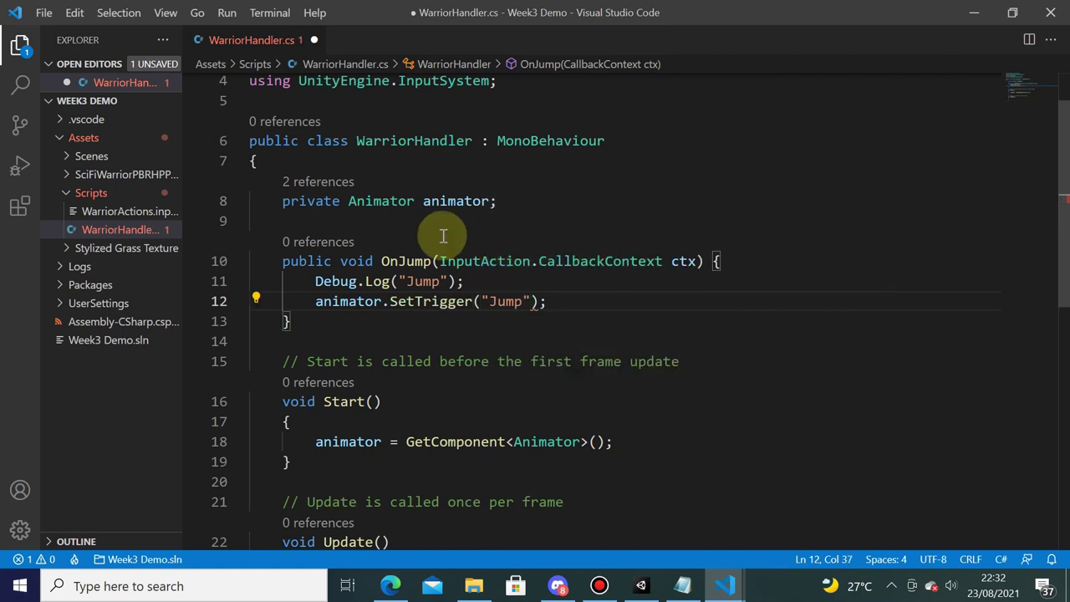
- Save the edited WarriorHandler.cs script
{"action": "left_click", "coordinate": [641, 583]}
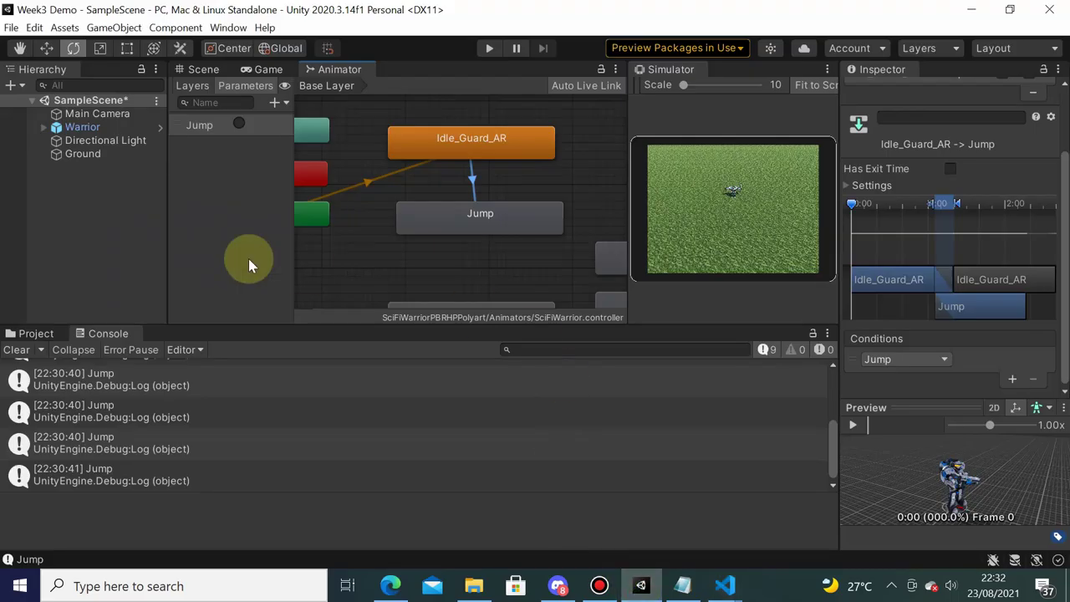
{"action": "key", "text": "alt+Tab"}
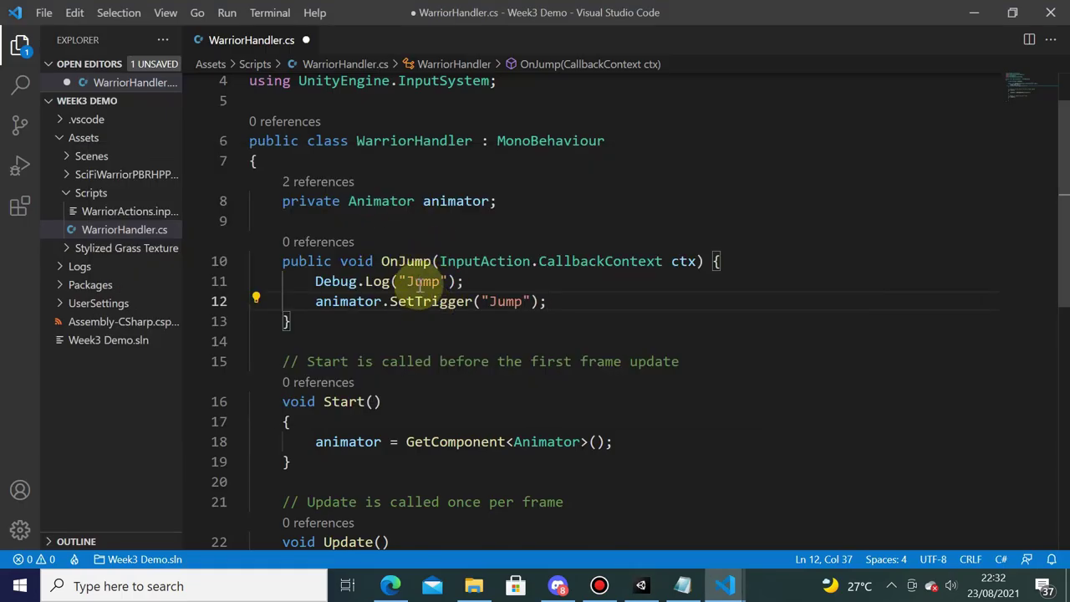
{"action": "key", "text": "ctrl+s"}
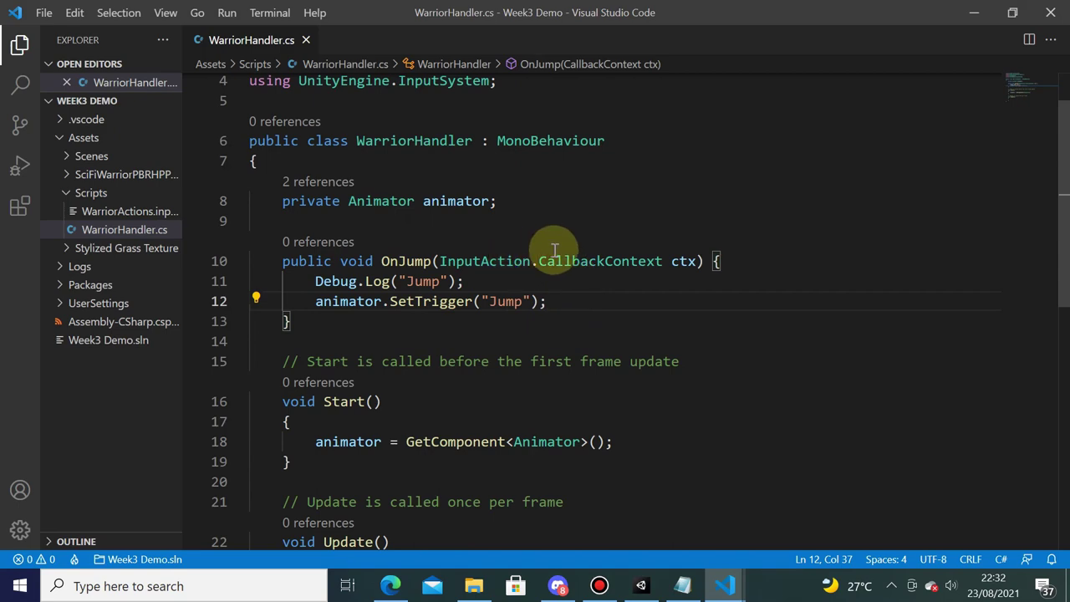
{"action": "scroll", "coordinate": [669, 376], "scroll_direction": "down", "scroll_amount": 1}
- Reload the updated script in Unity, then play-test in a maximized Simulator view and stop
{"action": "left_click", "coordinate": [642, 585]}
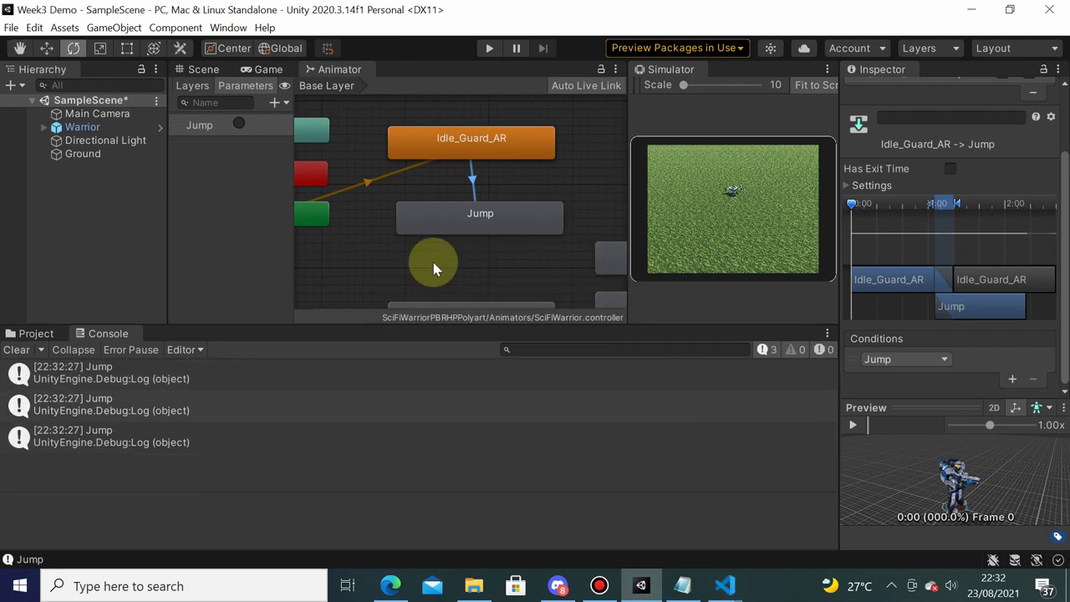
{"action": "left_click", "coordinate": [493, 50]}
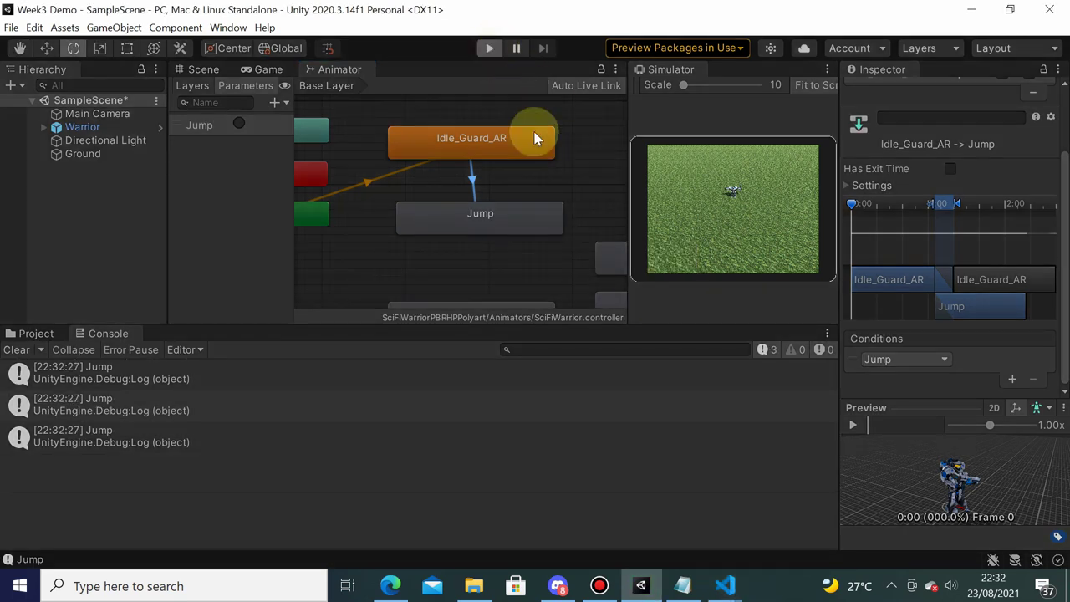
{"action": "left_click", "coordinate": [489, 50]}
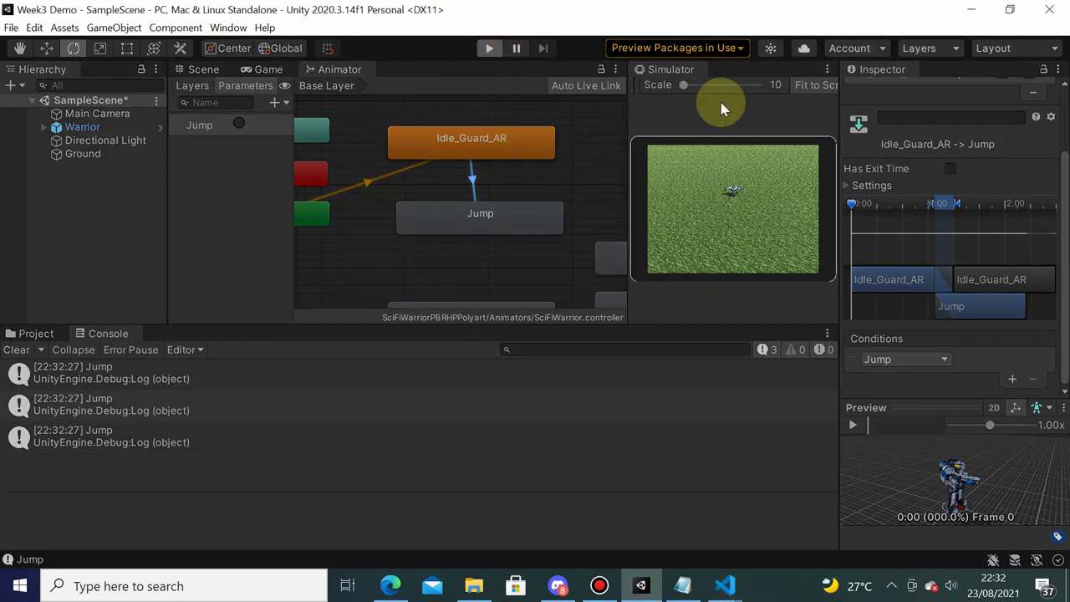
{"action": "left_click", "coordinate": [828, 69]}
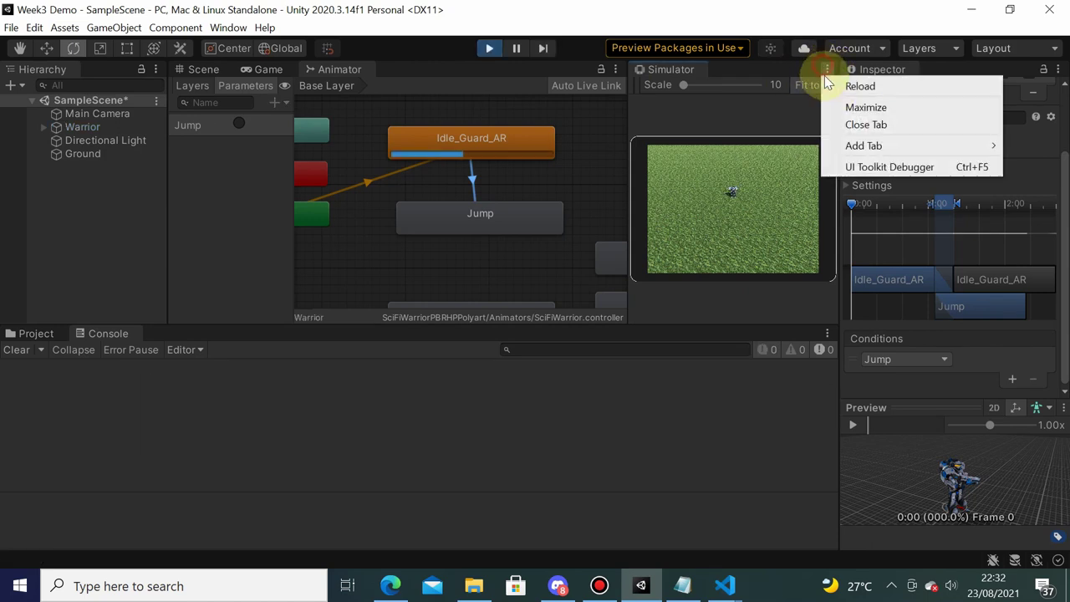
{"action": "left_click", "coordinate": [861, 107]}
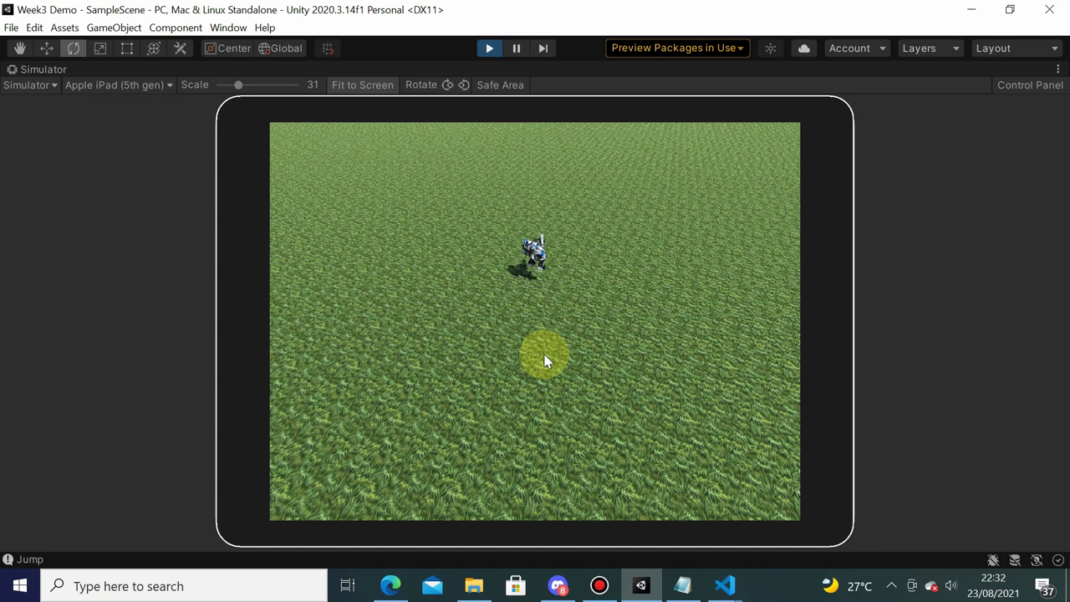
{"action": "left_click", "coordinate": [489, 49]}
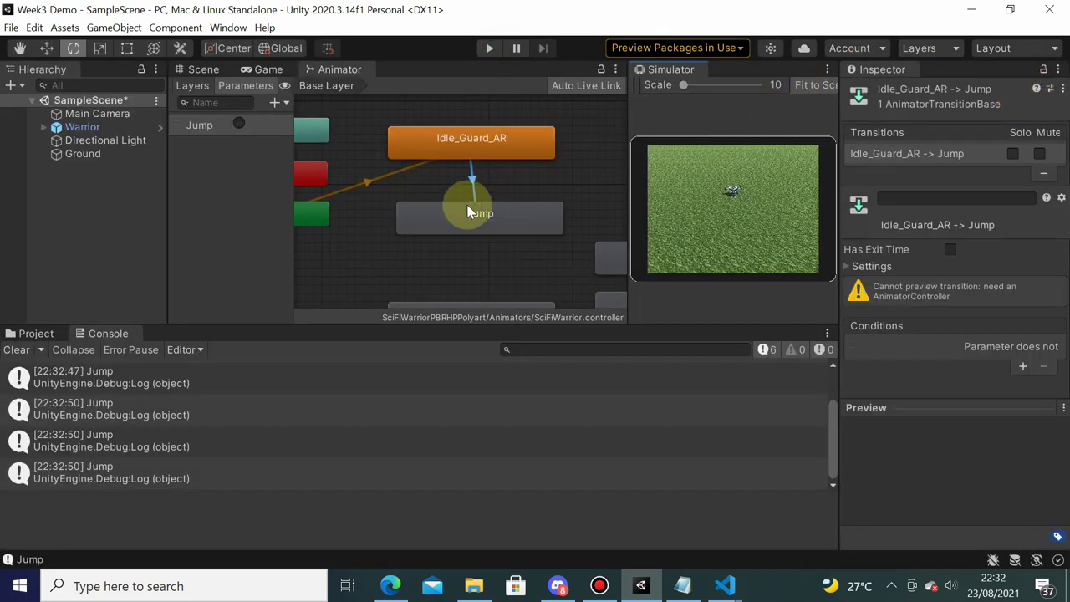
- Connect a transition from the Jump state back to Idle_Guard_AR and start Play mode
{"action": "left_click", "coordinate": [452, 222]}
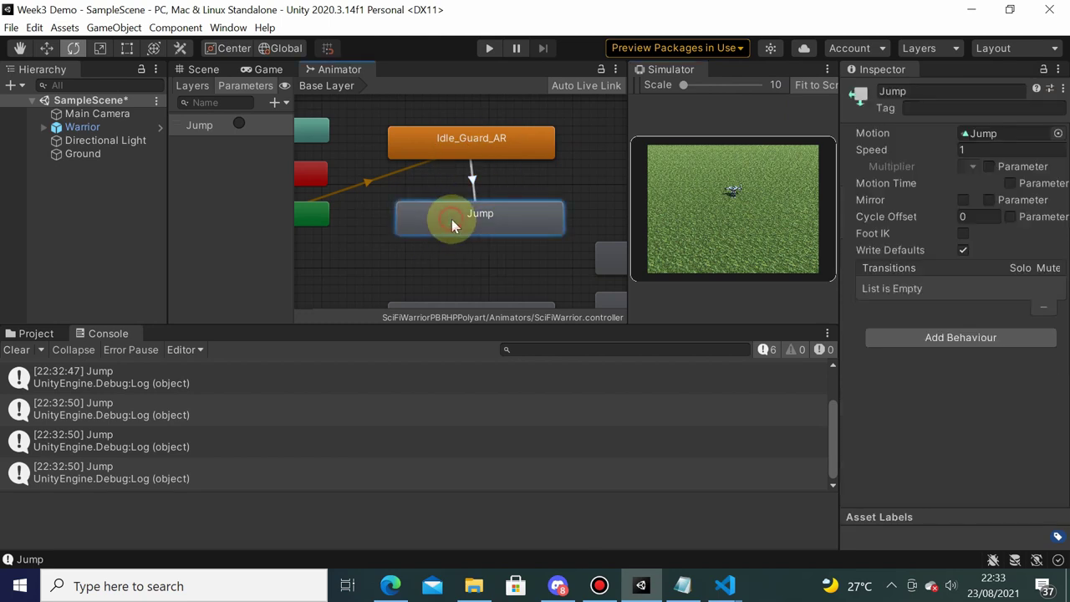
{"action": "right_click", "coordinate": [488, 213]}
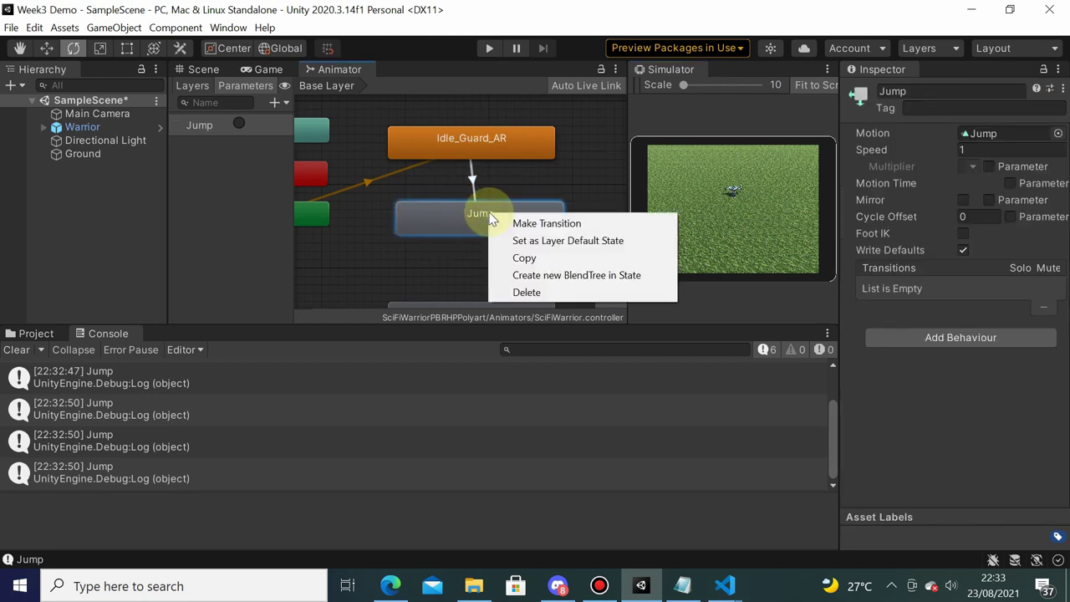
{"action": "left_click", "coordinate": [545, 224]}
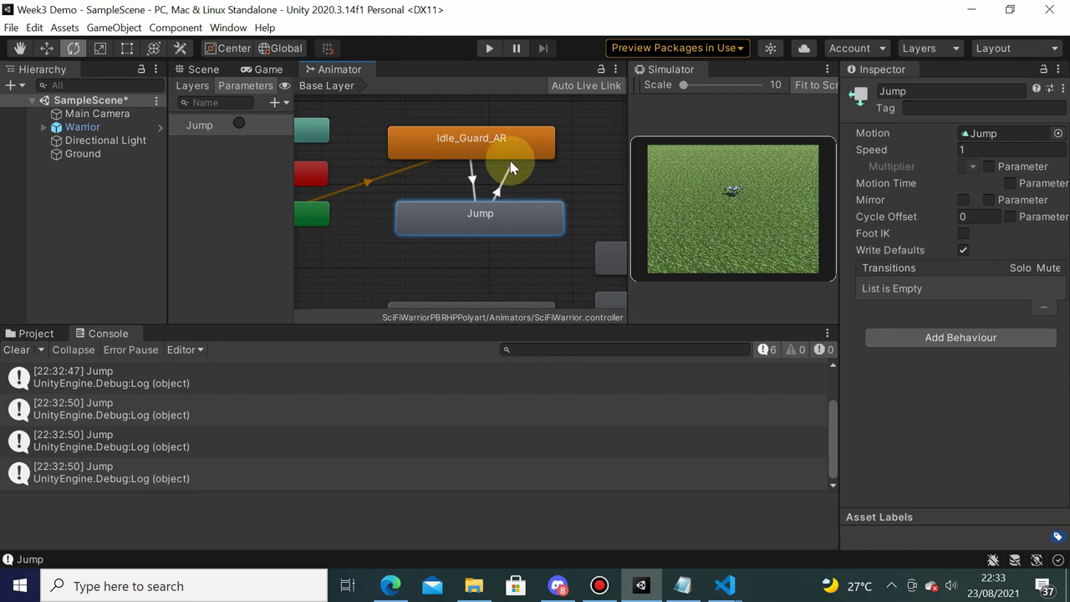
{"action": "left_click", "coordinate": [478, 151]}
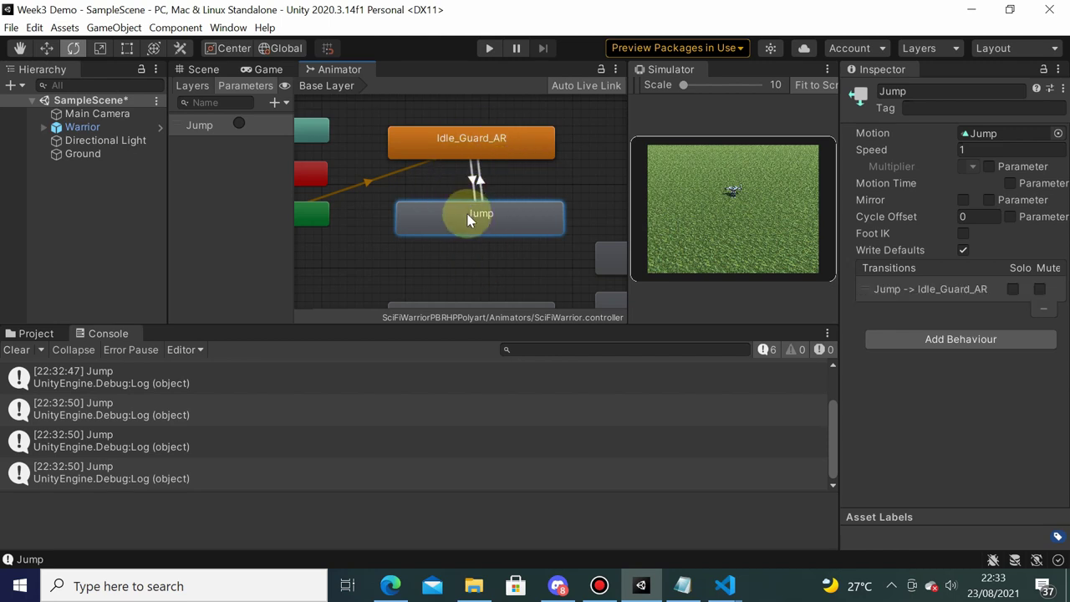
{"action": "left_click", "coordinate": [486, 51]}
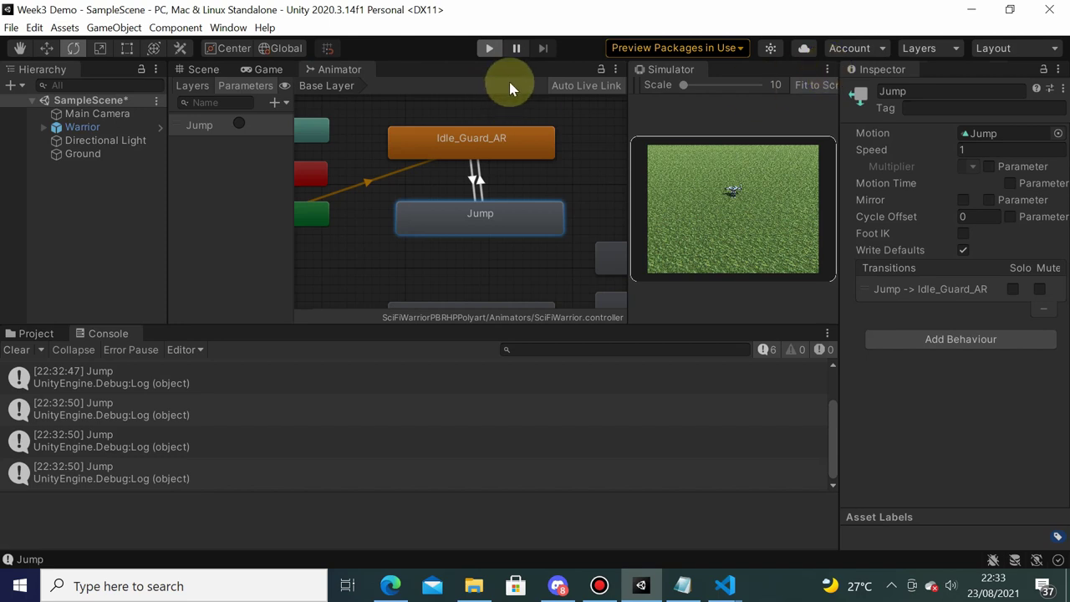
- Maximize the Simulator view and tap the game several times to test jumping and movement
{"action": "left_click", "coordinate": [828, 69]}
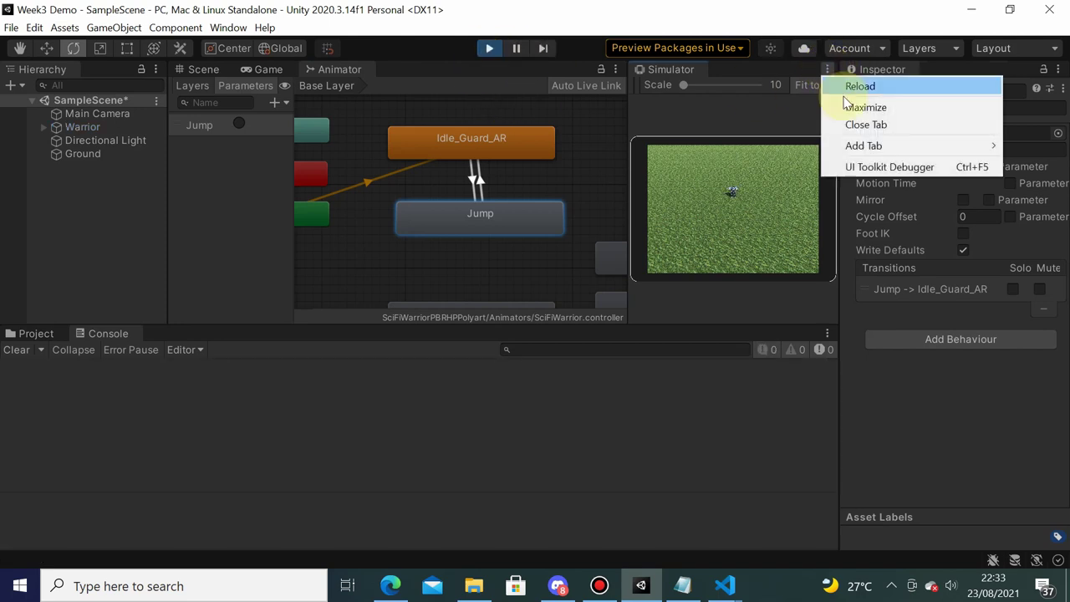
{"action": "left_click", "coordinate": [848, 106]}
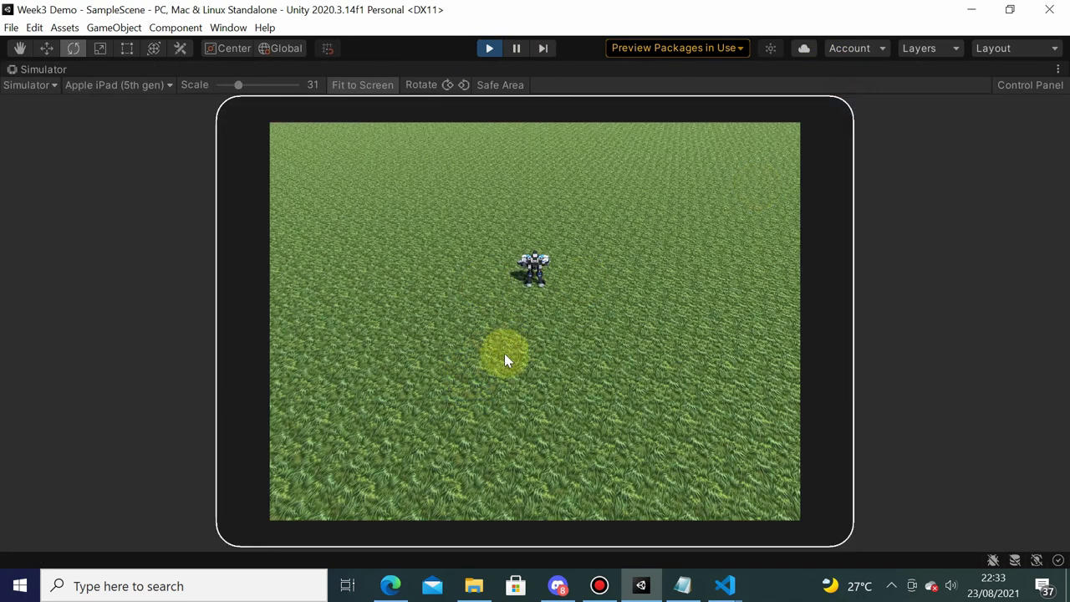
{"action": "left_click", "coordinate": [554, 380]}
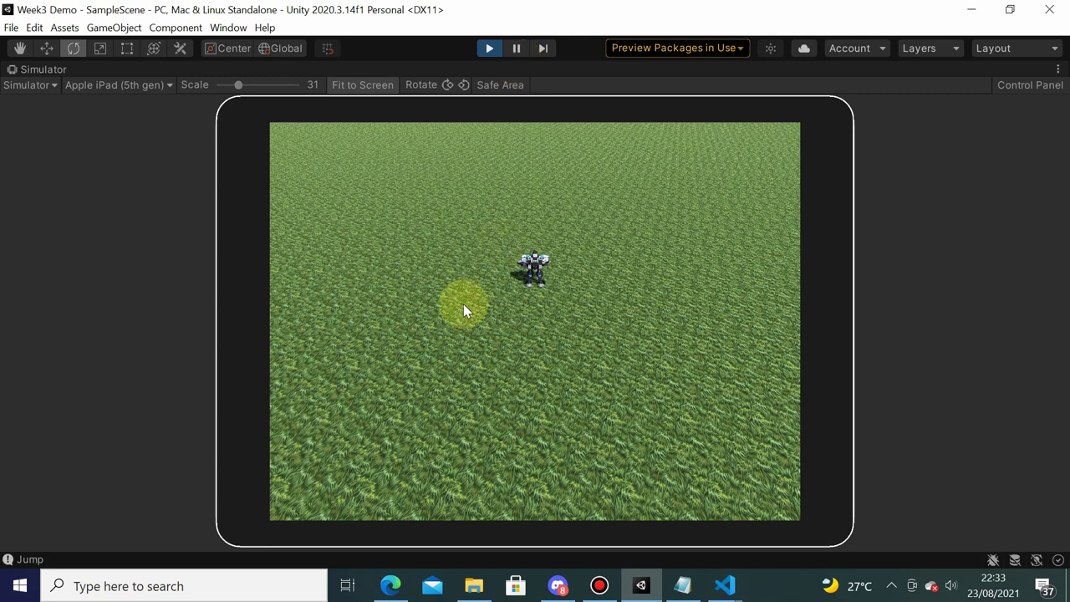
{"action": "left_click", "coordinate": [568, 359]}
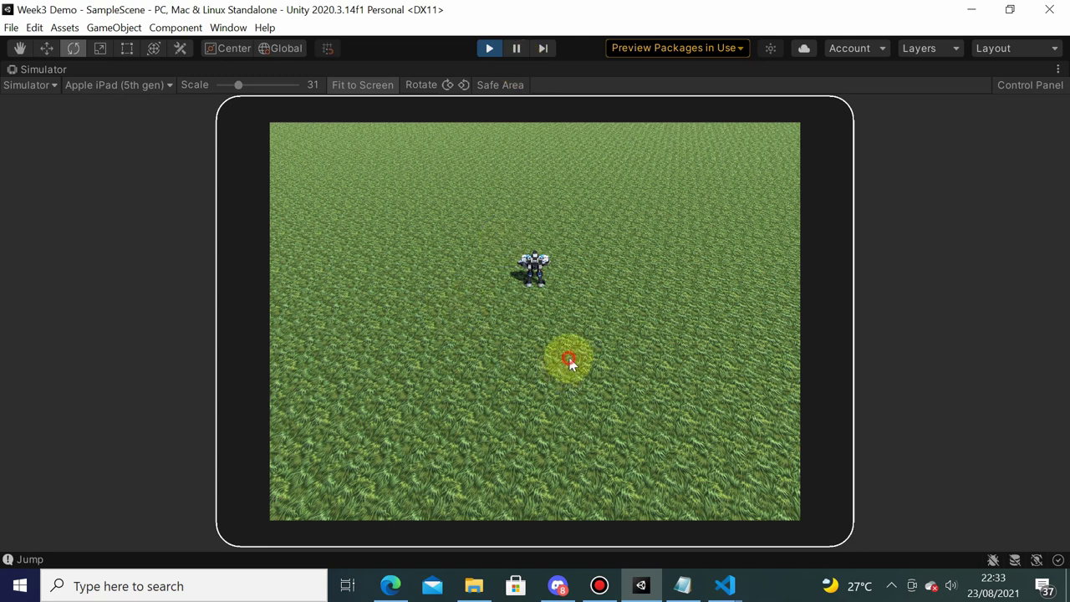
{"action": "left_click", "coordinate": [407, 451]}
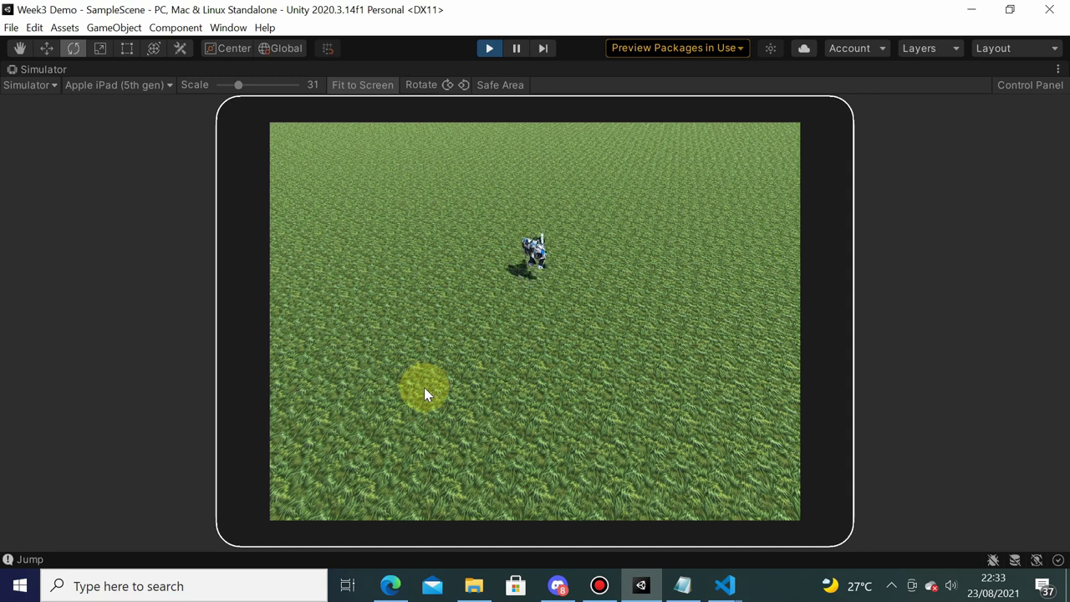
- Restore the editor layout with Shift+Space and tap the Simulator twice to trigger more jumps
{"action": "key", "text": "shift+space"}
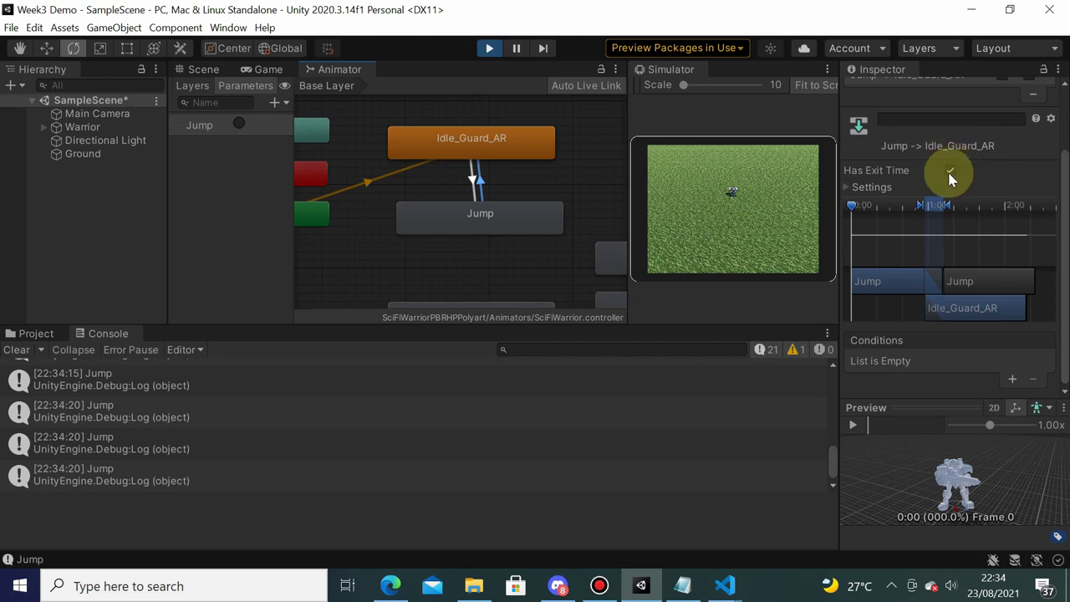
{"action": "left_click", "coordinate": [702, 219]}
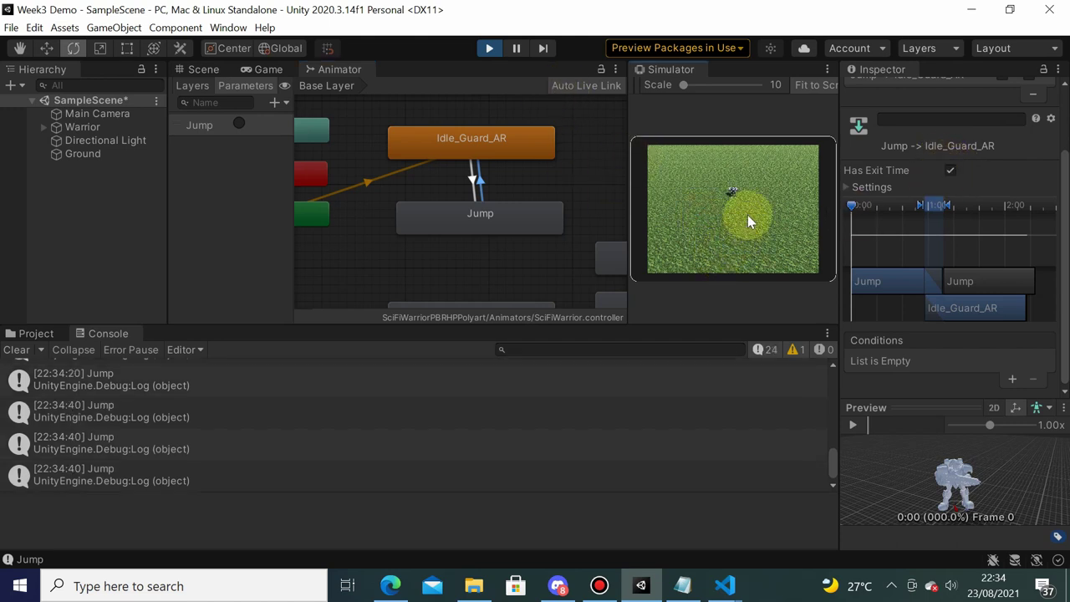
{"action": "left_click", "coordinate": [717, 219]}
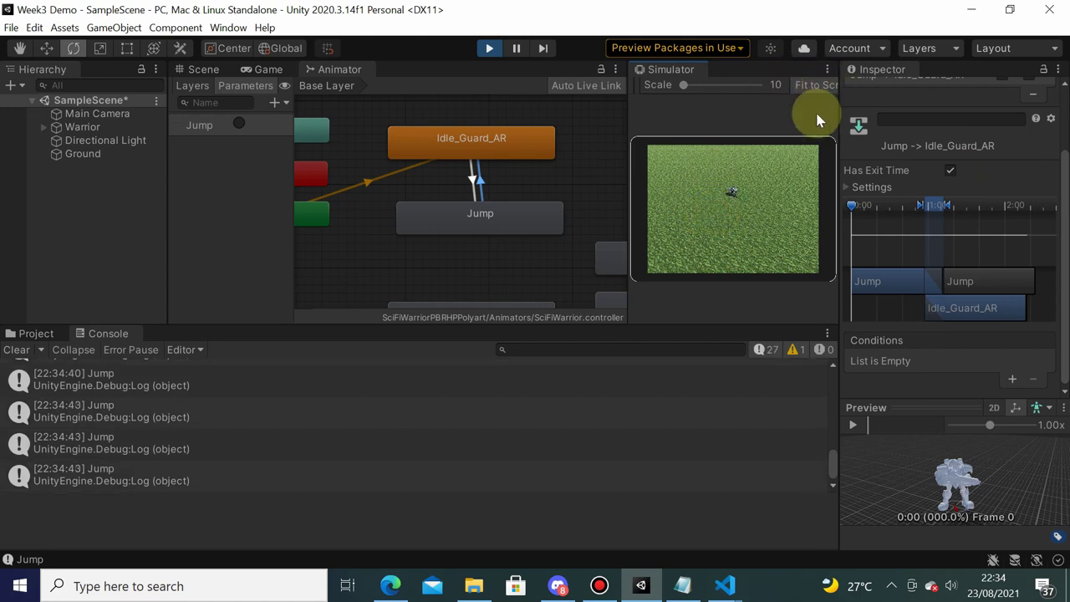